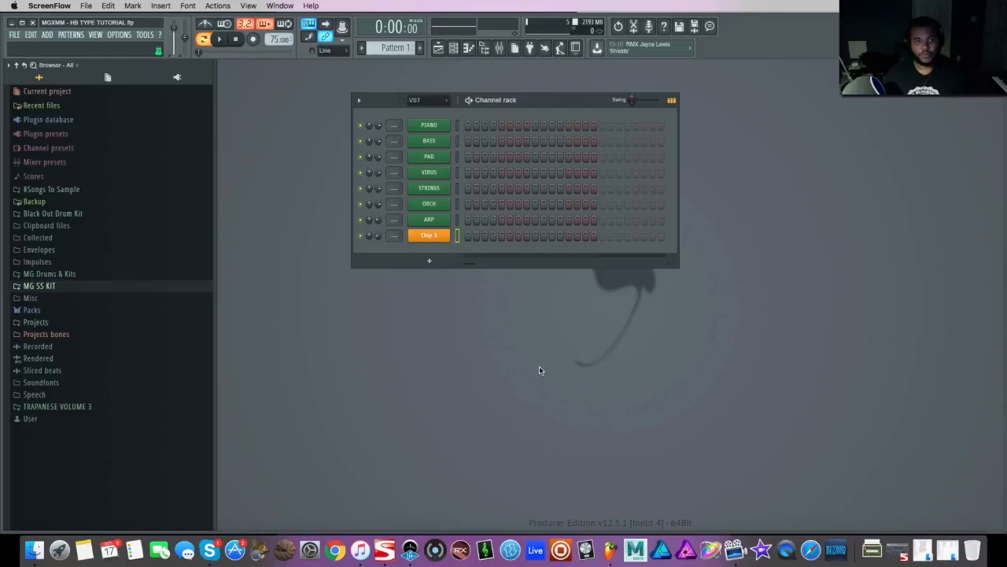
Step: Open the Chip 3 channel's piano roll and view its scale highlighting root note and scale options
right_click(439, 236)
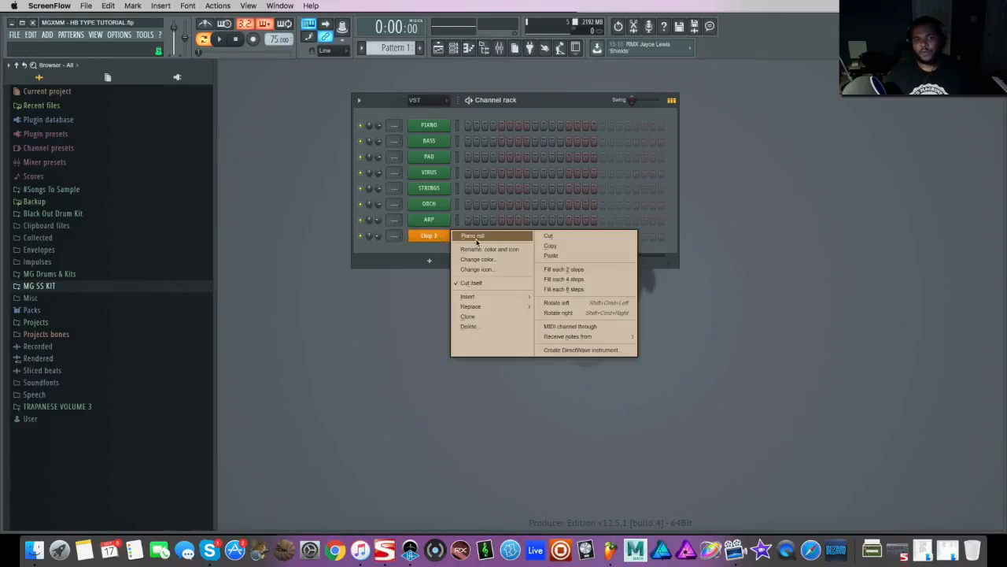
click(476, 238)
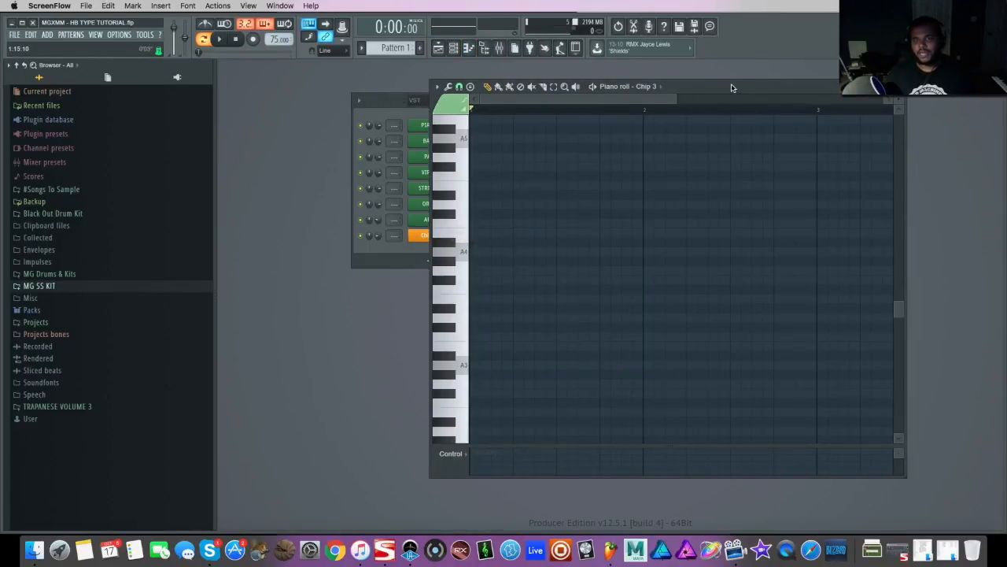
drag(731, 85, 629, 105)
click(353, 99)
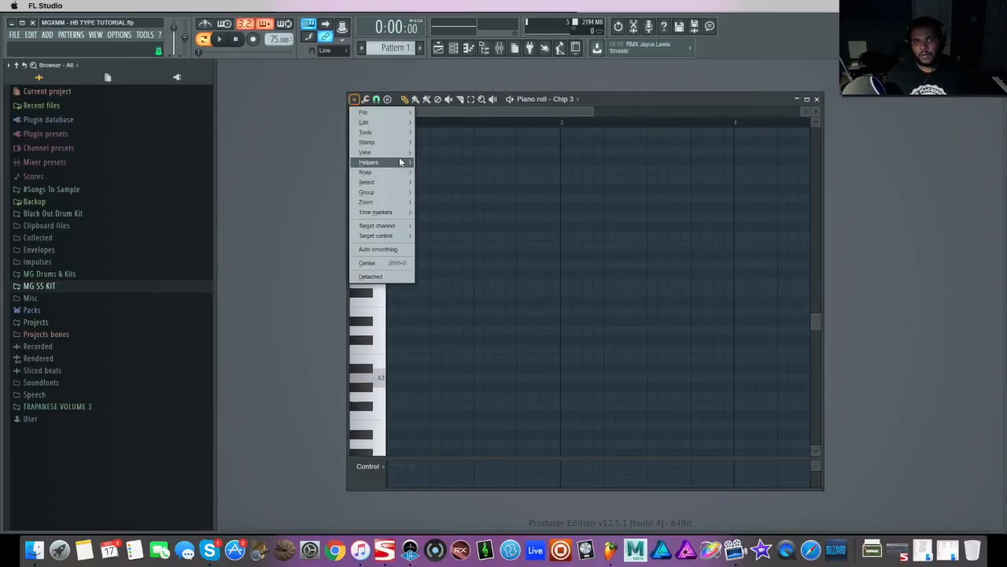
mouse_move(397, 162)
mouse_move(470, 172)
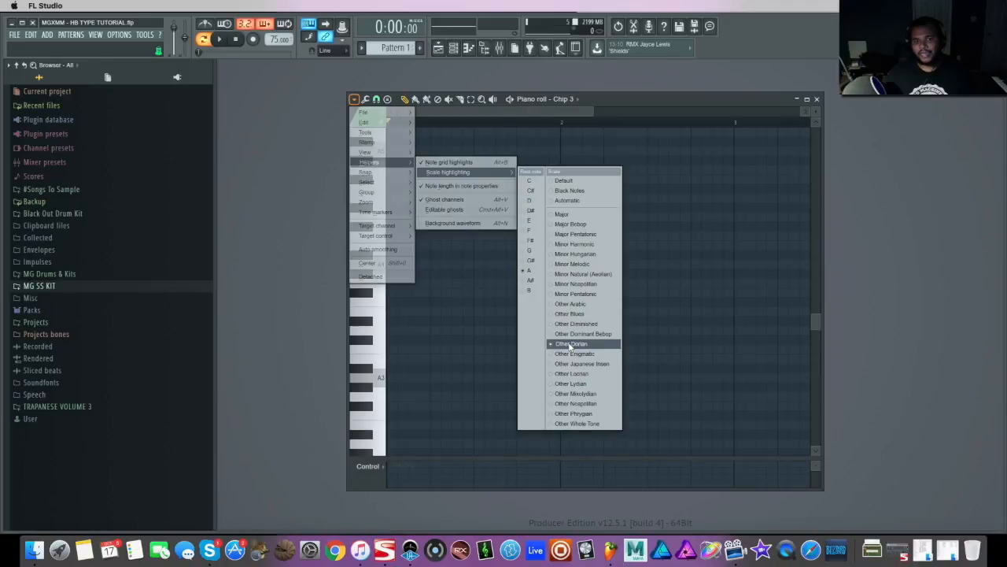
click(705, 251)
Step: Stack the notes A4, C5 and E5 as a chord at the start of bar 1
drag(591, 107, 710, 106)
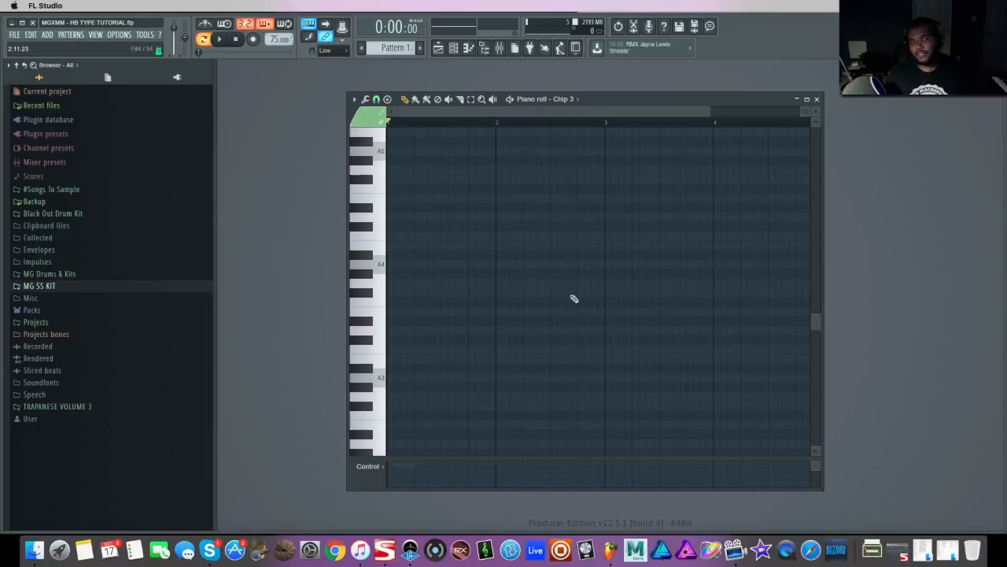
scroll(521, 286, up, 1)
scroll(522, 286, up, 2)
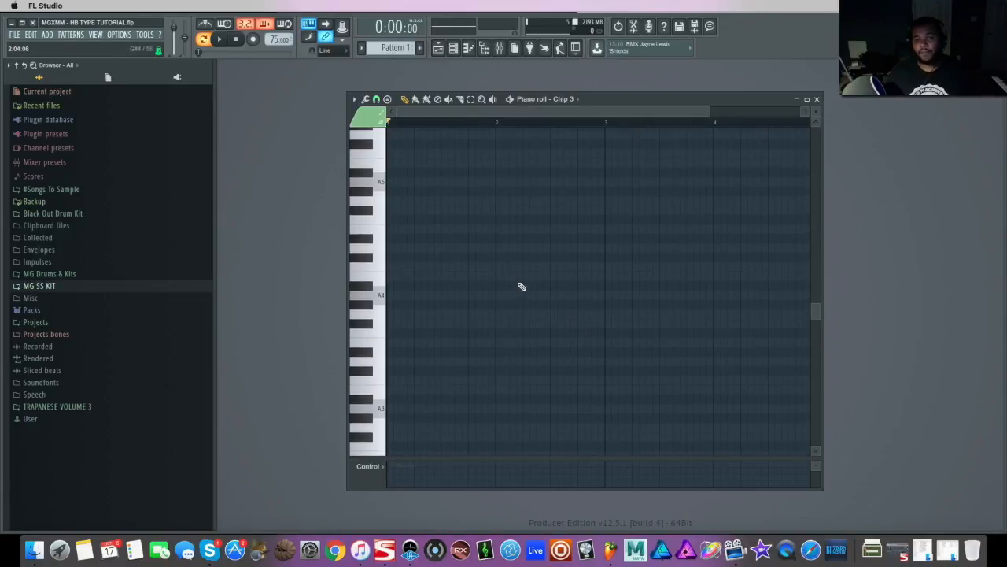
click(395, 300)
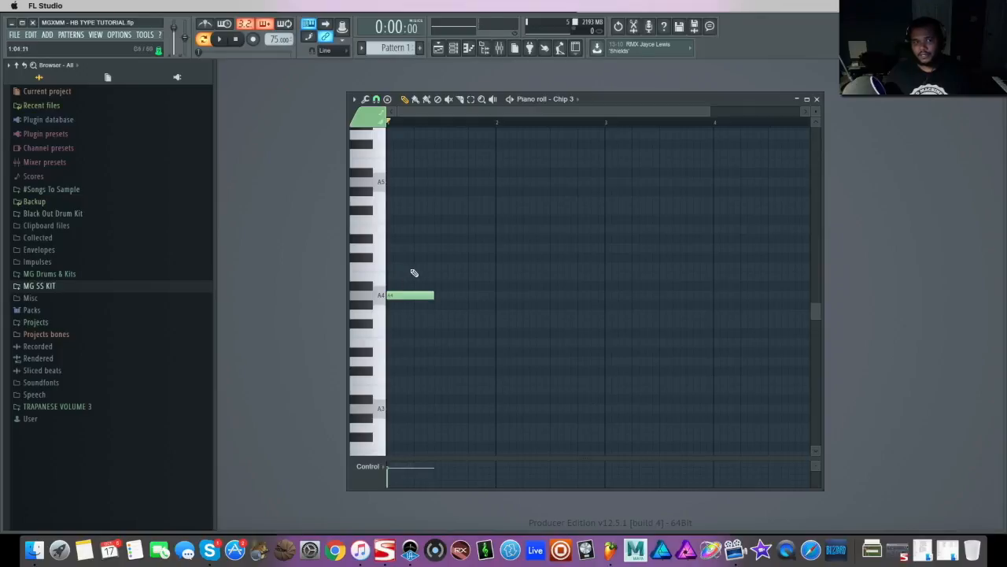
click(400, 268)
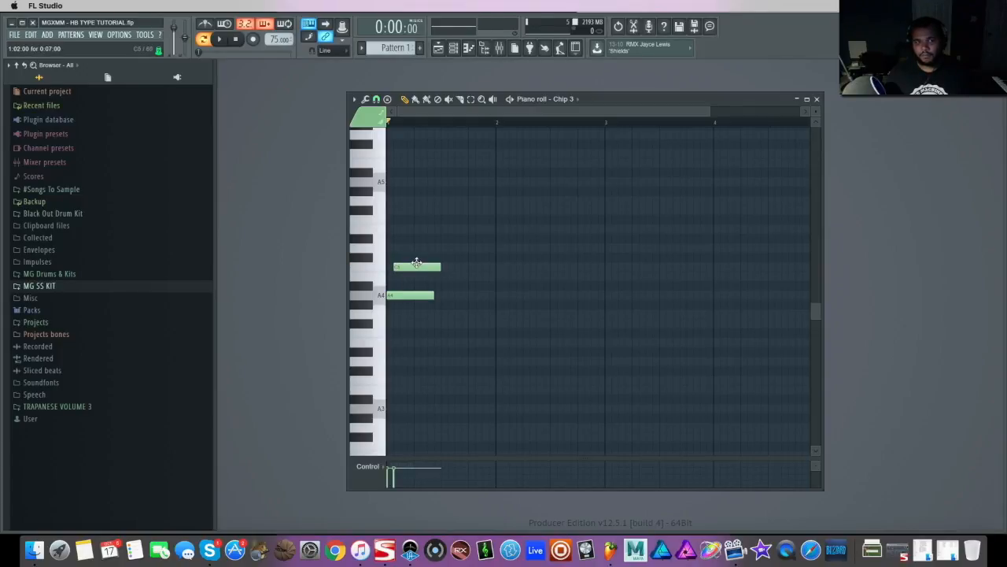
click(395, 229)
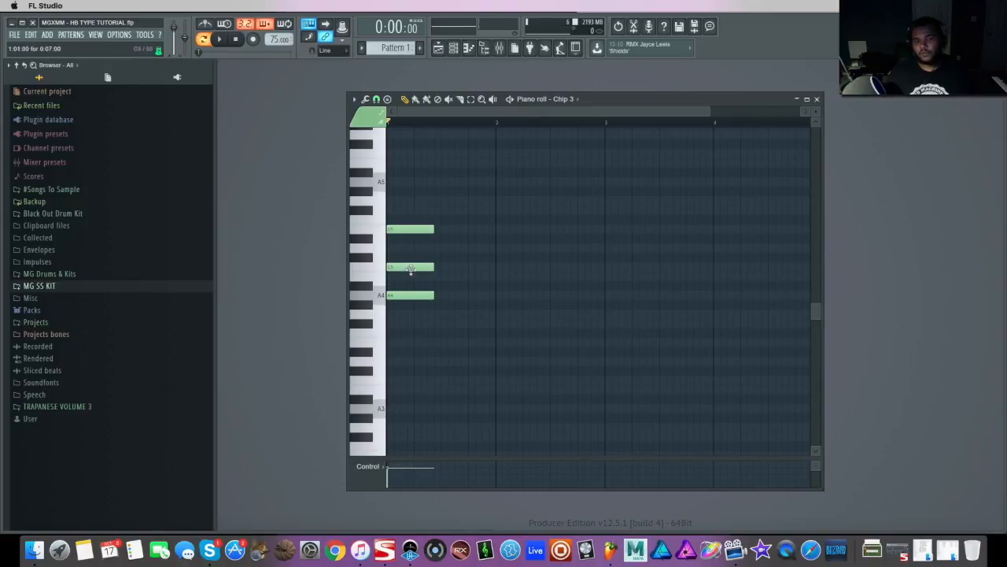
Step: Stretch all three chord notes to end just before bar 5 and play the pattern back
drag(473, 208, 407, 337)
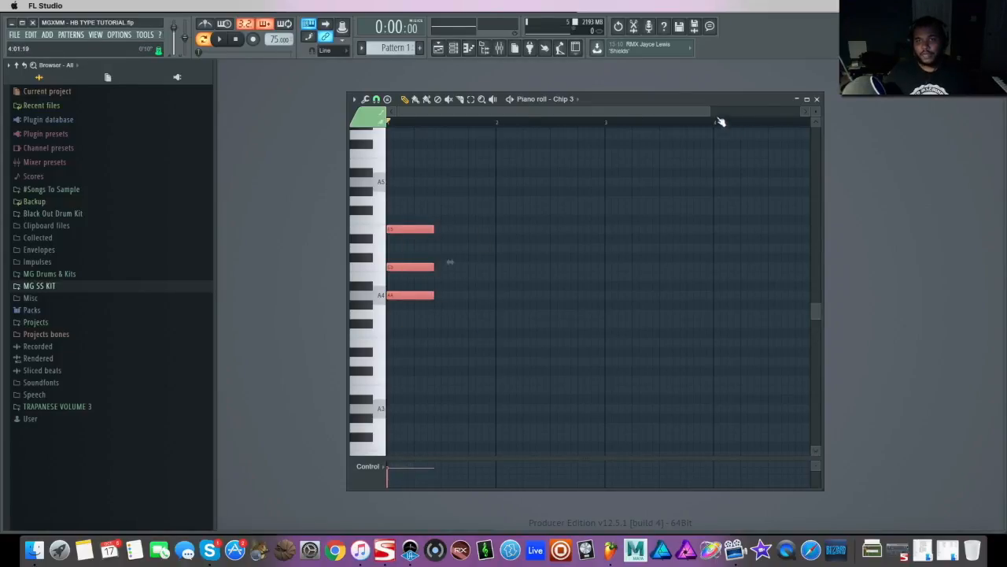
drag(710, 111, 809, 116)
drag(423, 295, 712, 298)
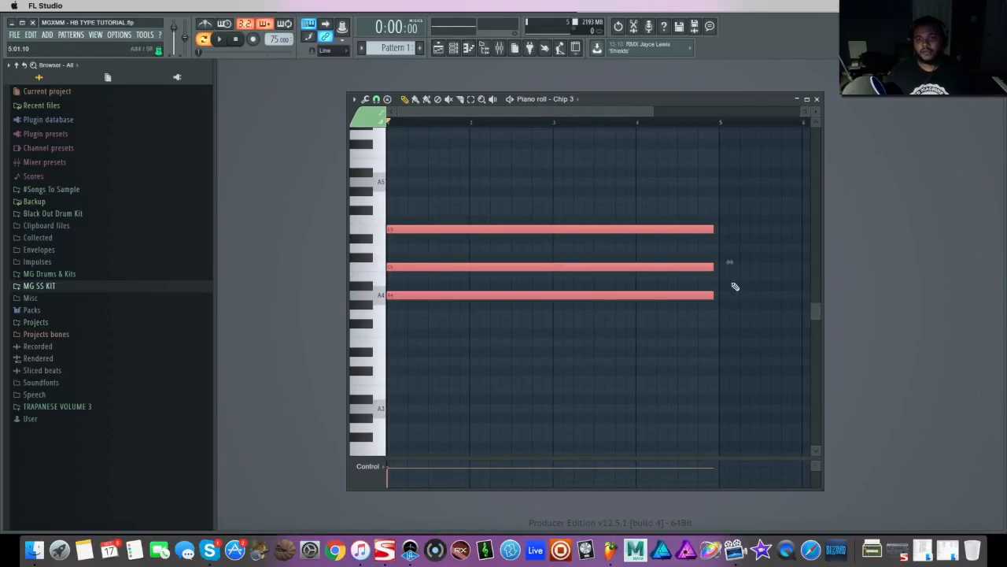
click(631, 176)
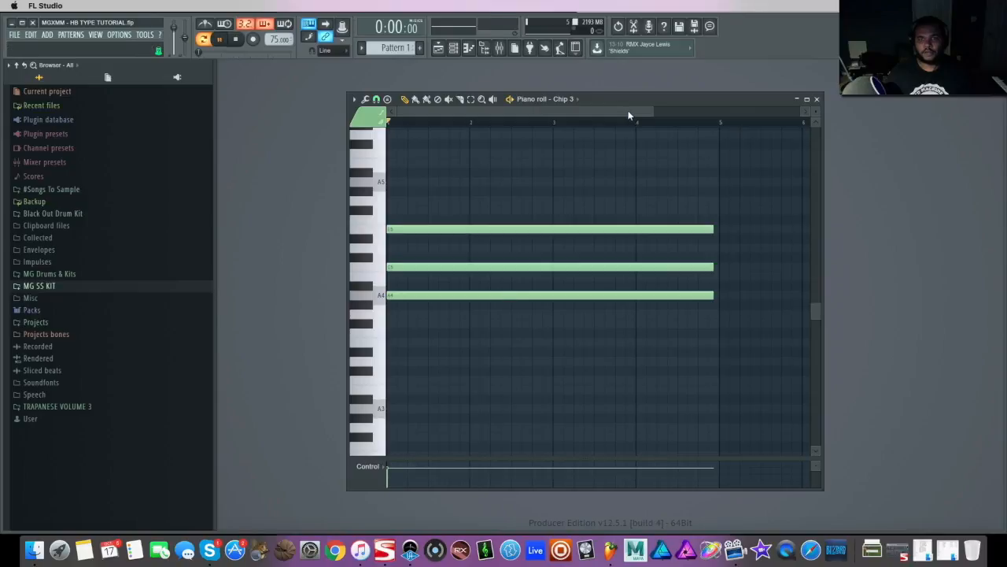
key(space)
key(space)
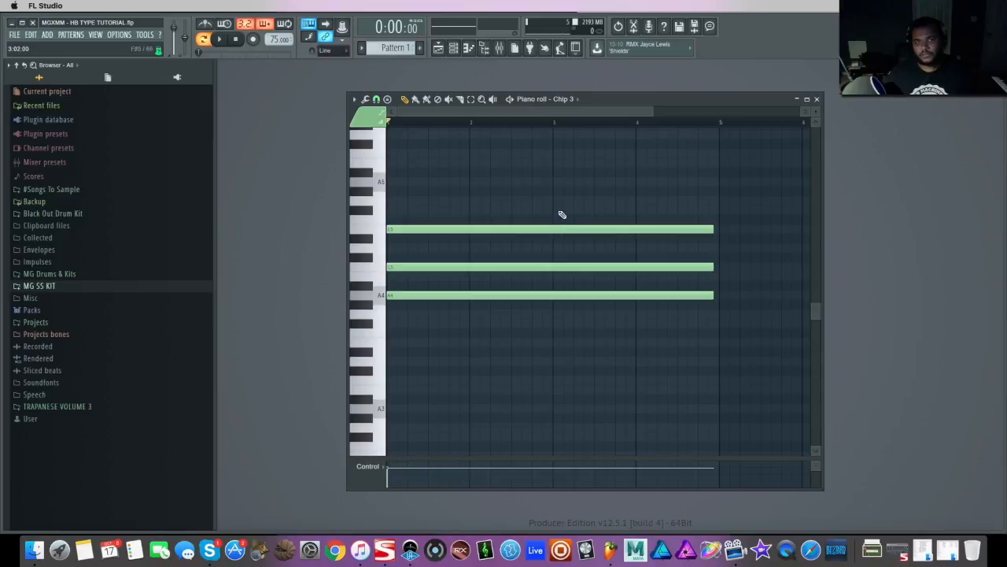
key(space)
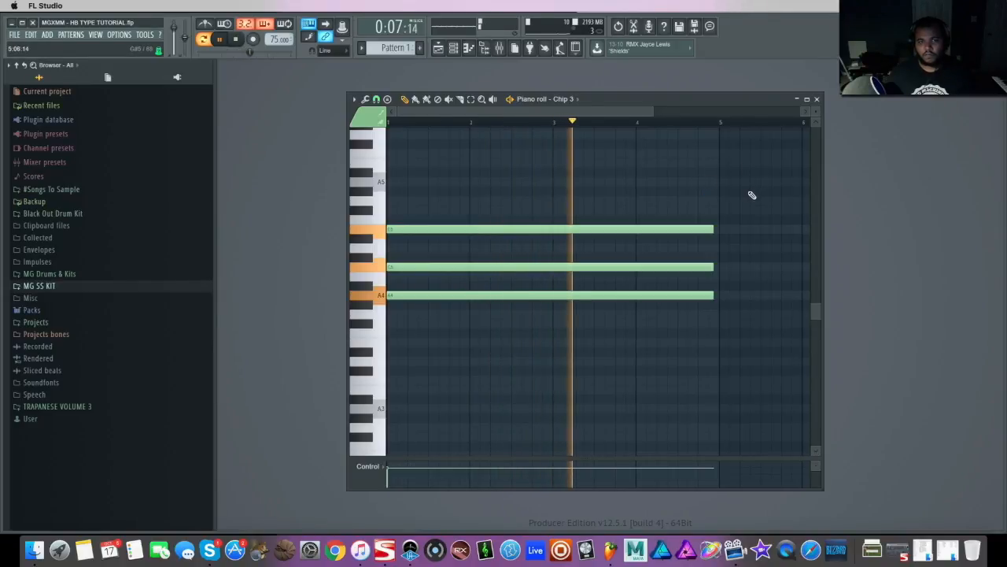
key(space)
Step: Move the chord's E5 note down one octave and play back the inverted chord
drag(738, 204, 591, 242)
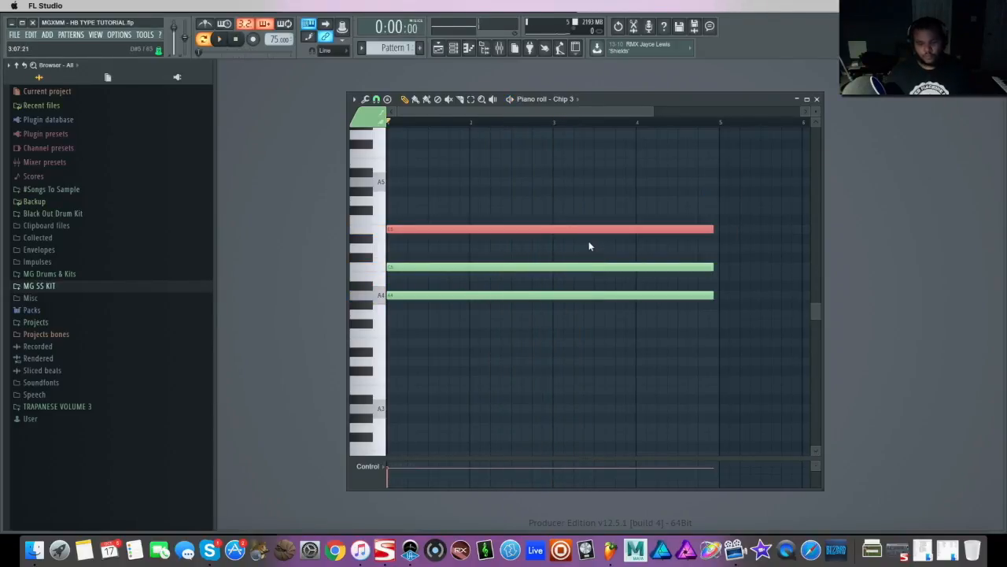
key(ctrl+Down)
ctrl+click(591, 245)
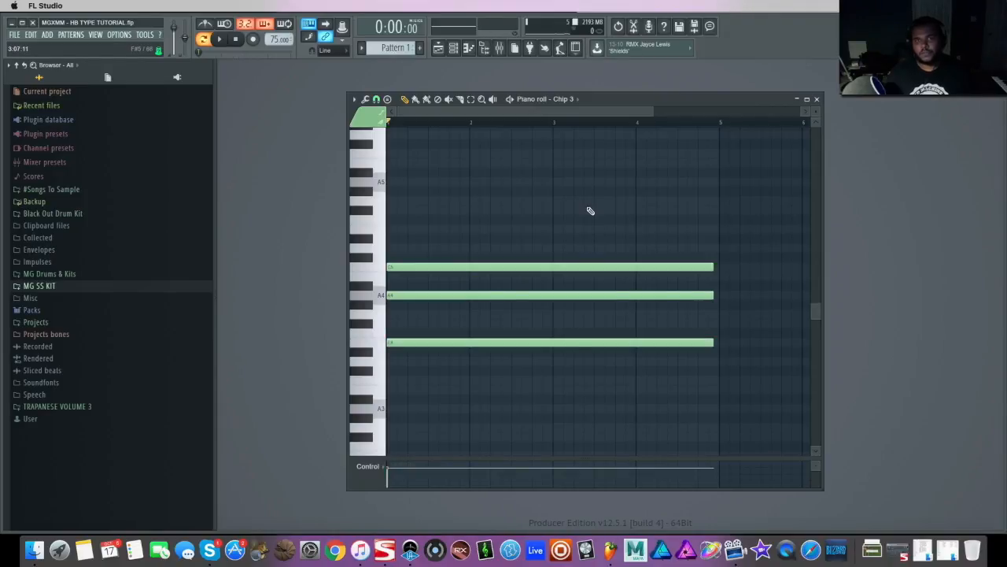
key(space)
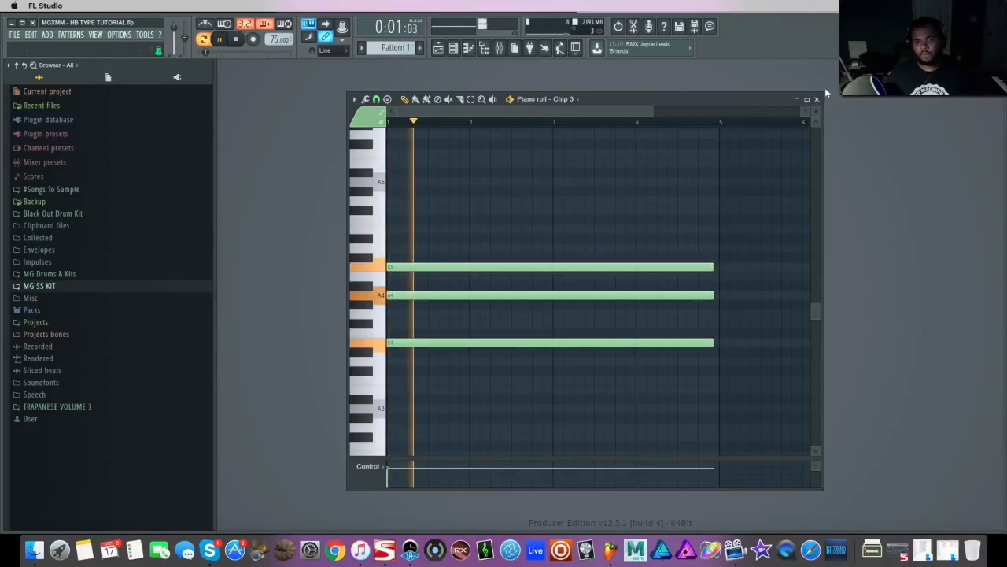
click(817, 98)
key(space)
Step: Cut the chord from the Chip 3 channel and paste it into the ARP channel, checking it with playback
click(456, 241)
key(super+x)
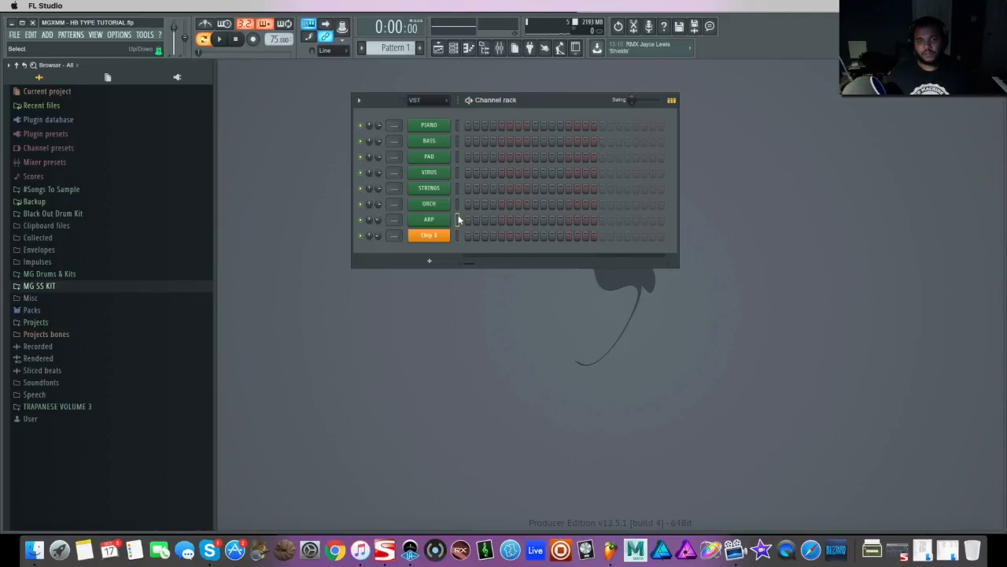
click(457, 219)
key(super+v)
key(space)
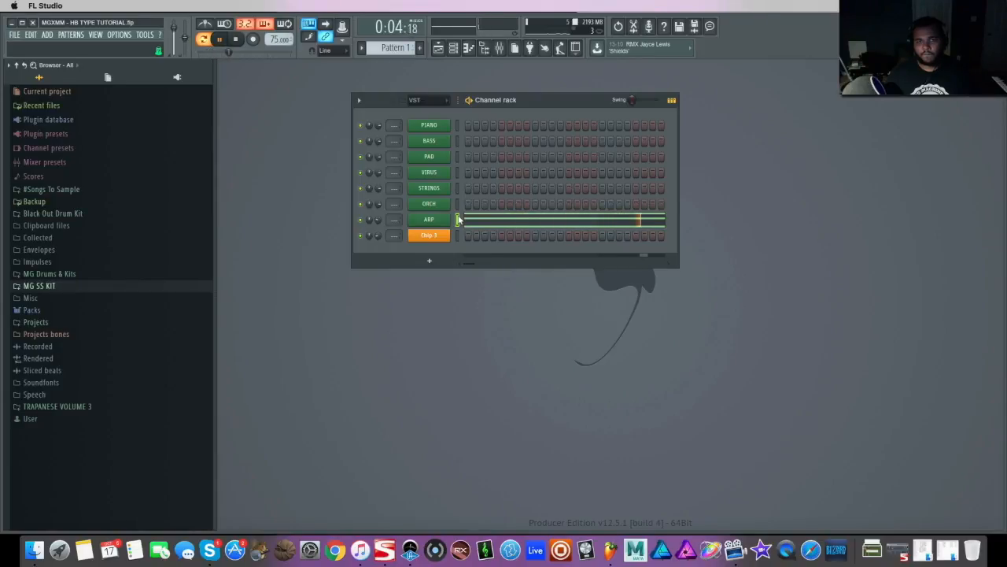
click(483, 222)
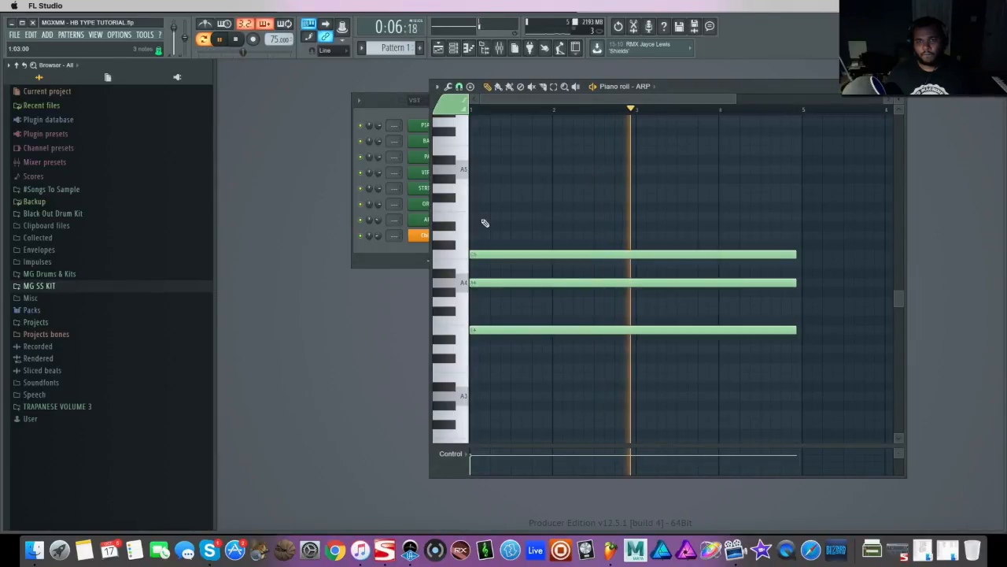
key(space)
click(899, 86)
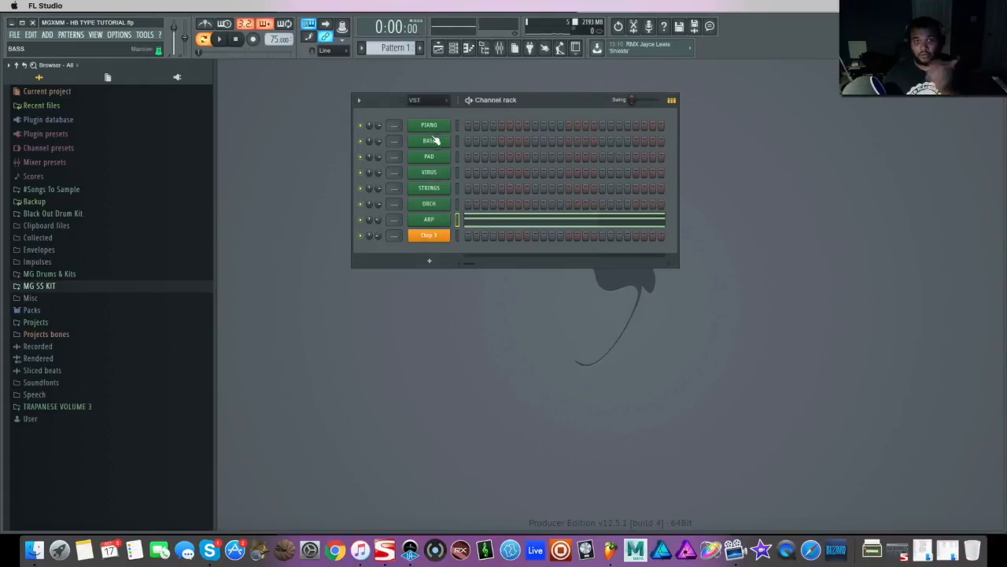
Step: Set the PIANO channel's volume to 49% and open its piano roll
drag(378, 126, 379, 147)
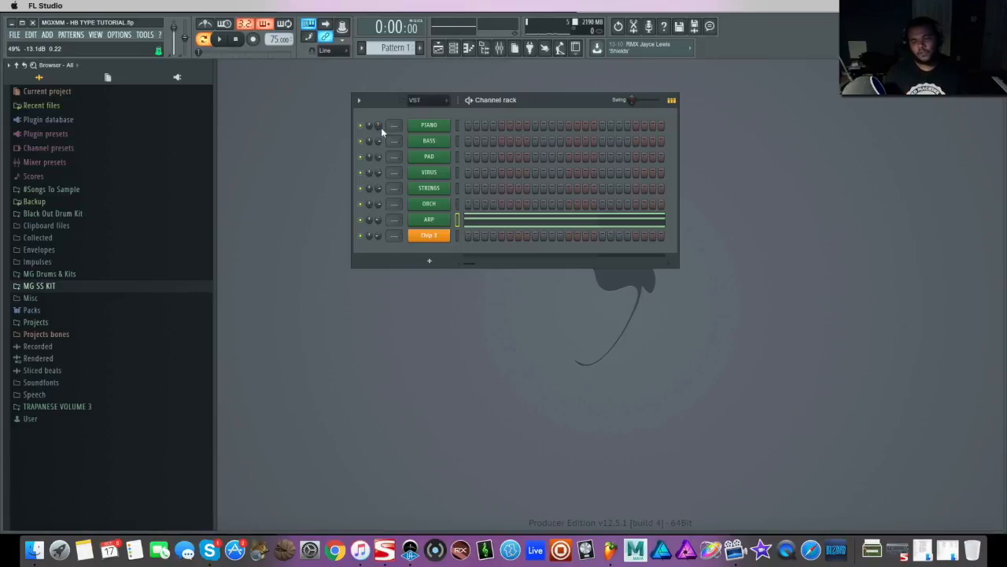
right_click(439, 129)
click(481, 127)
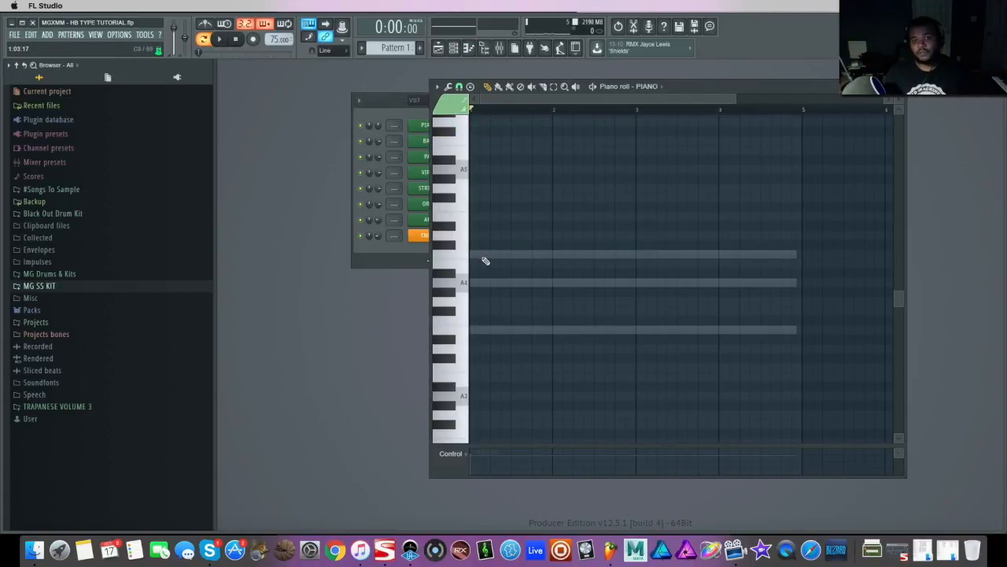
Step: Place one-bar piano notes E4, A4 and C5 at the starts of bars 1, 2 and 3 and play them back
click(476, 331)
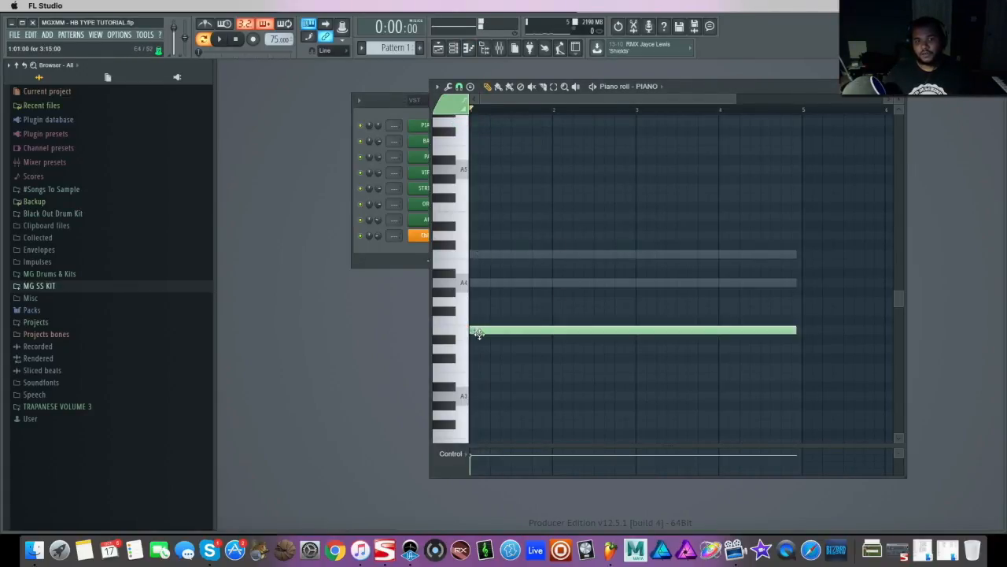
click(555, 282)
click(639, 257)
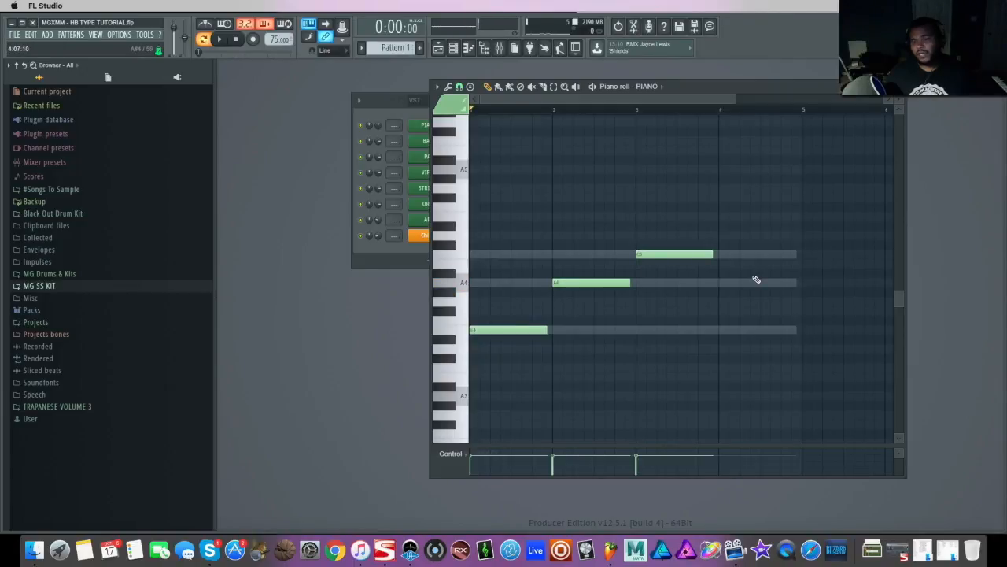
key(space)
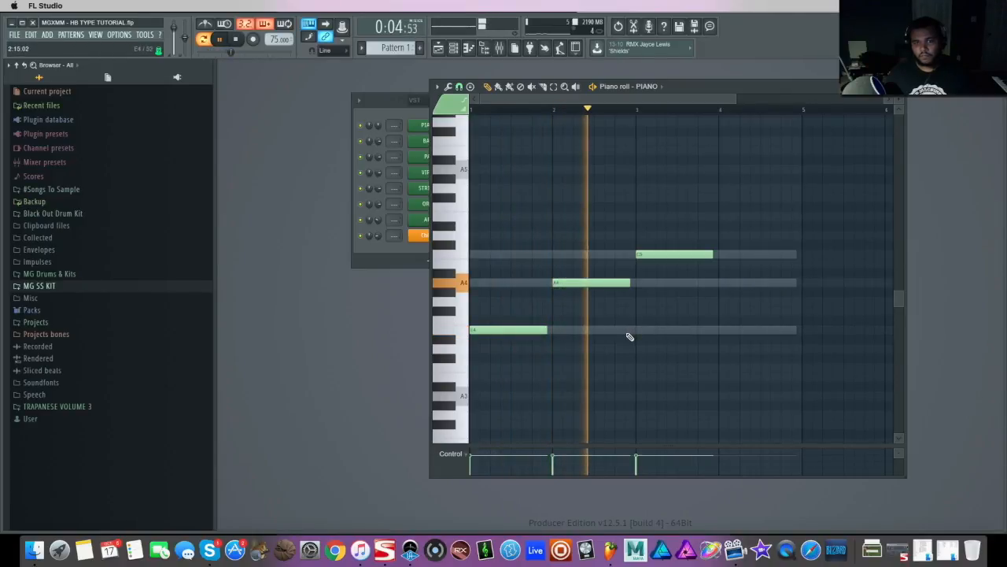
key(space)
Step: Delete the A4 and C5 notes from the piano part and close its piano roll
right_click(655, 255)
right_click(600, 282)
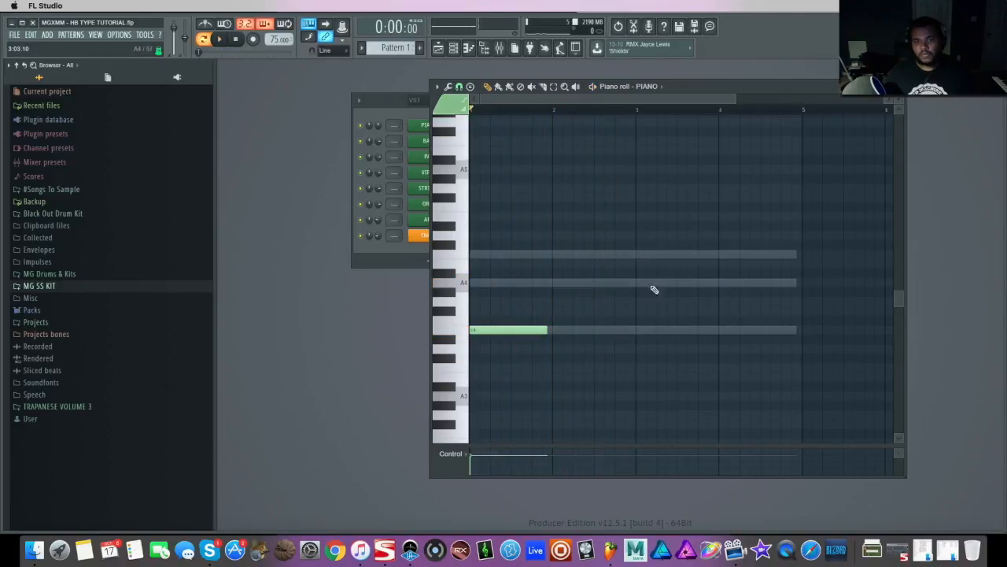
click(900, 86)
Step: Shorten all three ARP chord notes to end just before bar 3
click(546, 218)
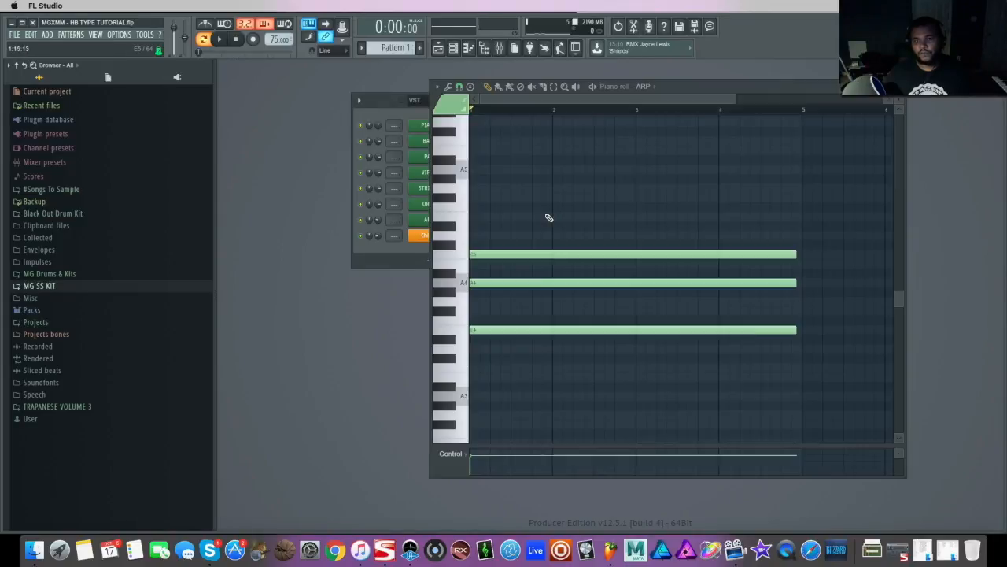
drag(817, 233, 744, 397)
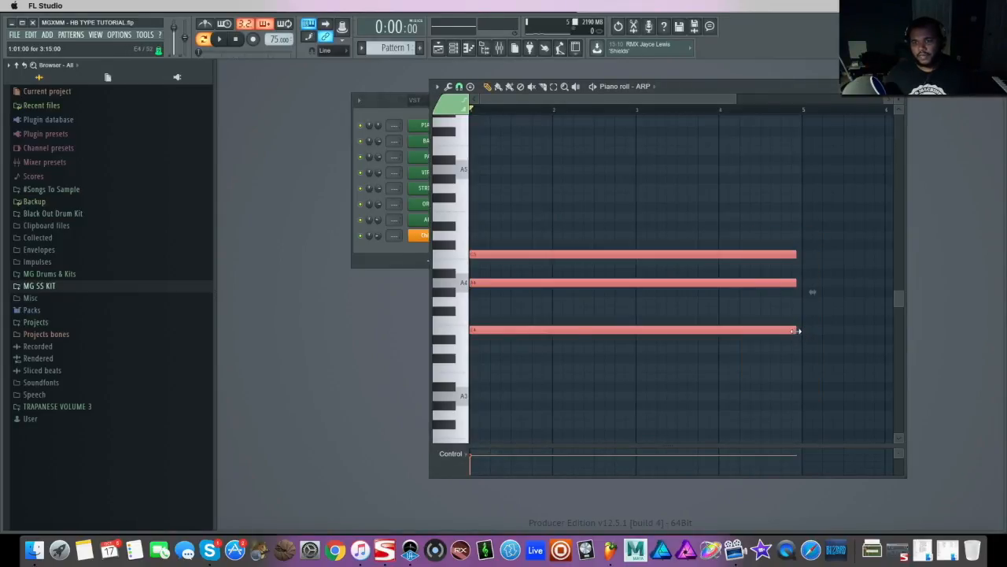
drag(795, 331, 657, 332)
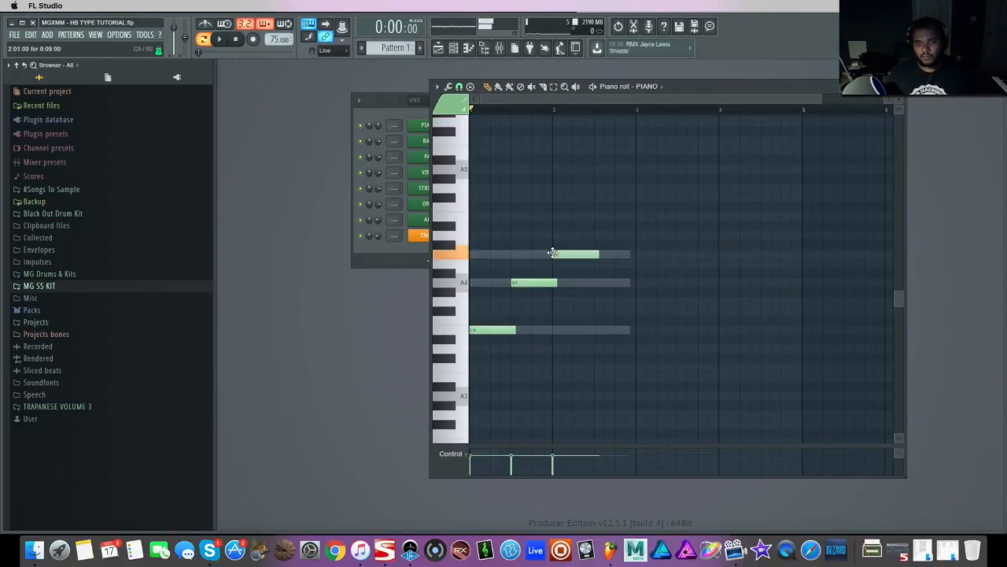
Step: Play the piano part and extend its C5 note at bar 2 to just before bar 3
key(space)
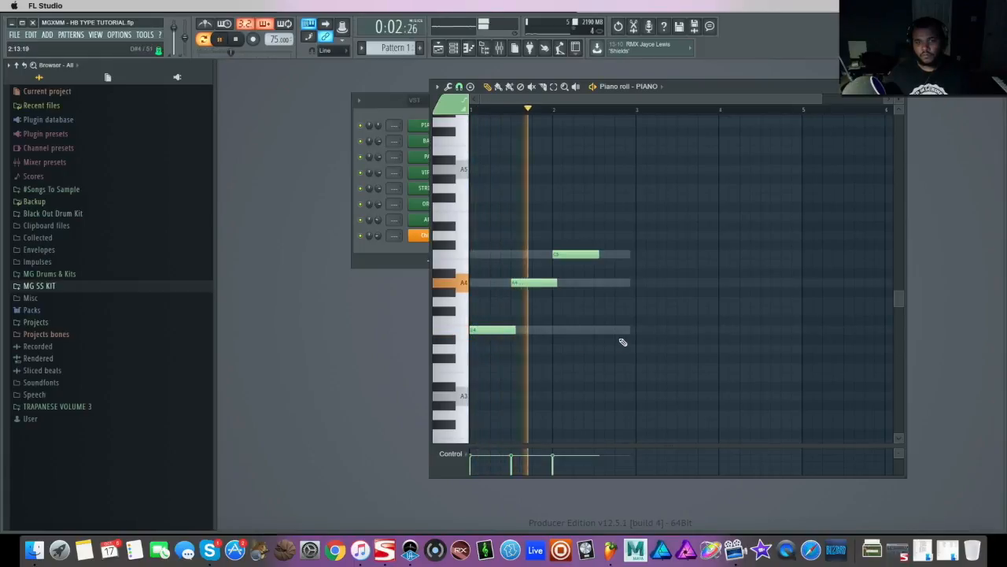
drag(600, 255, 630, 257)
key(space)
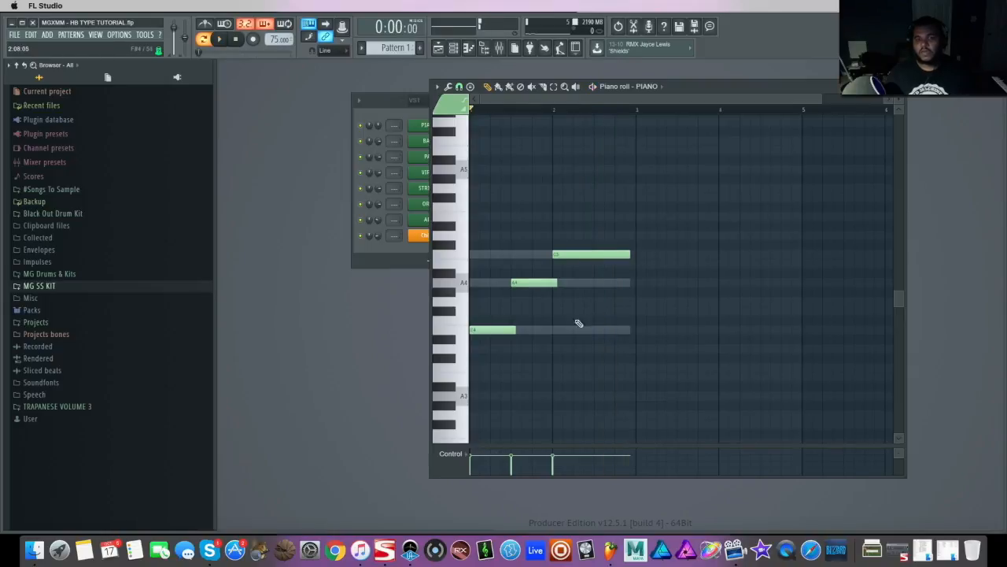
Step: Build the piano notes into the triads E4-G4-B4, A4-C5-E5 and C5-E5-G5, and play them back
scroll(541, 340, up, 2)
click(492, 358)
right_click(527, 355)
drag(476, 332, 480, 338)
key(space)
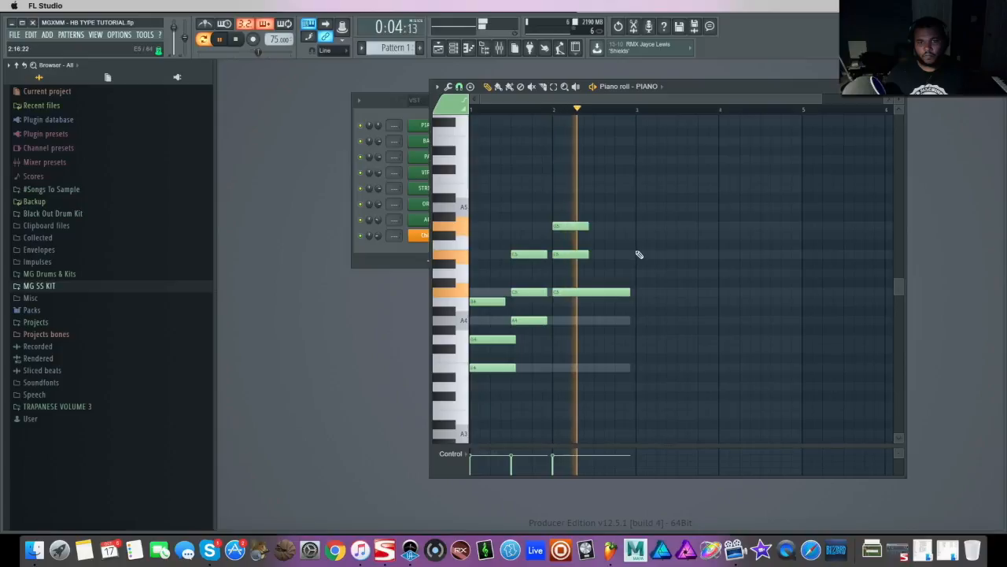
key(space)
Step: Extend the third chord's E5 and G5 to just before bar 3 and trim the first chord's notes to equal length
drag(620, 208, 628, 261)
click(683, 286)
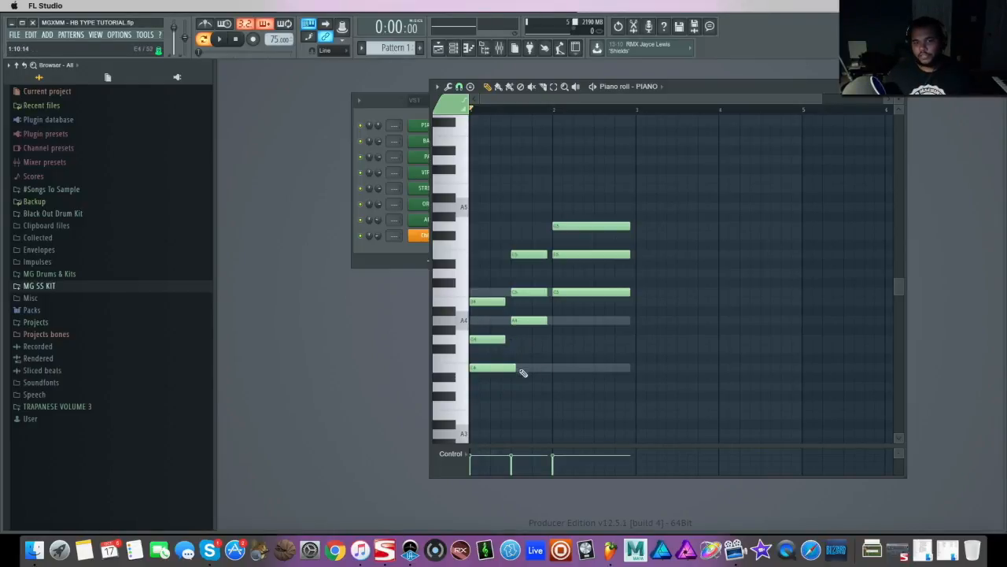
drag(547, 362, 470, 380)
Step: Add the root notes E3, A3 and C4 an octave below the three piano chords and start playback
scroll(570, 354, down, 2)
drag(603, 229, 620, 265)
key(space)
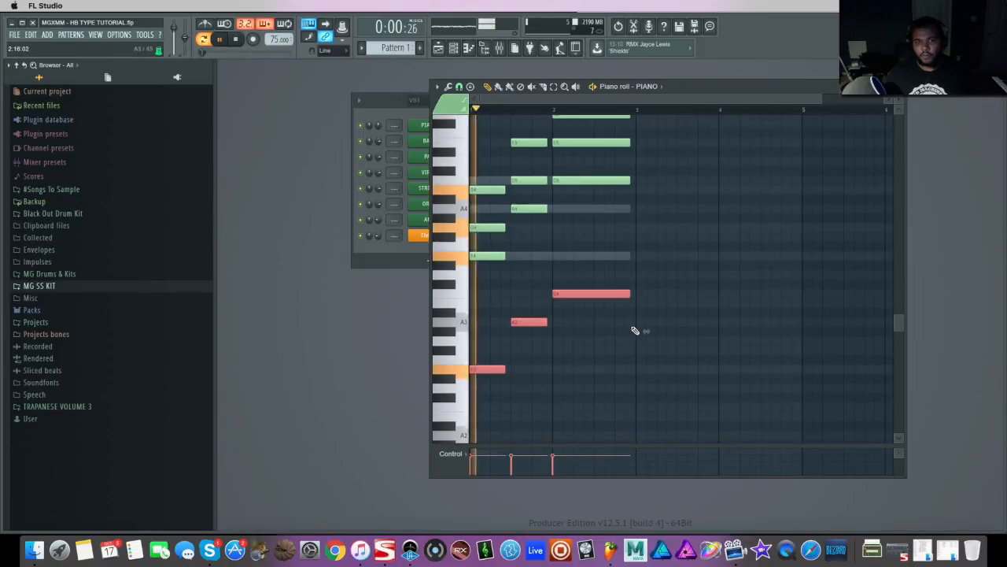
Step: Play back the piano chords with their root notes and clear the note selection
scroll(664, 304, up, 3)
scroll(663, 304, down, 1)
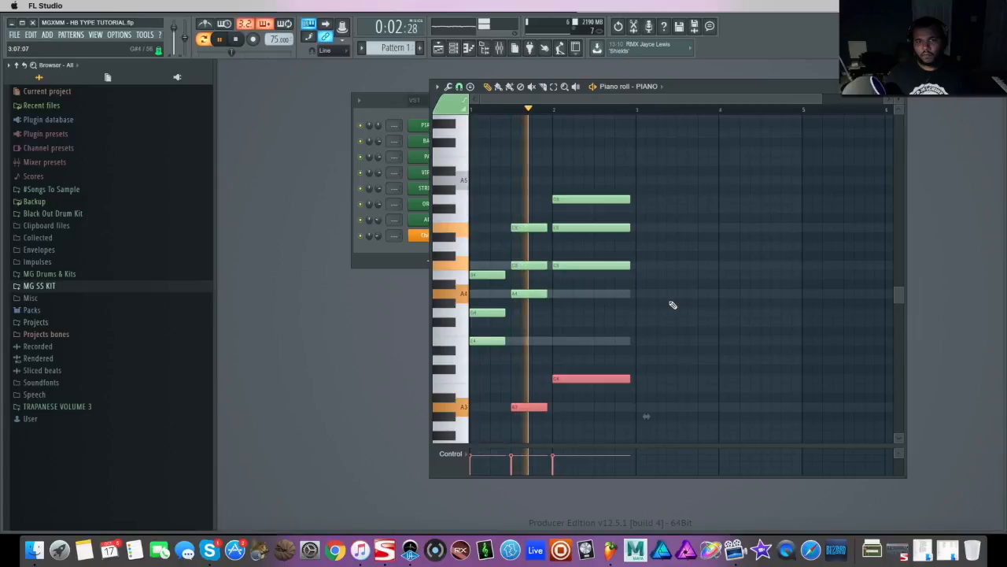
ctrl+click(685, 307)
key(space)
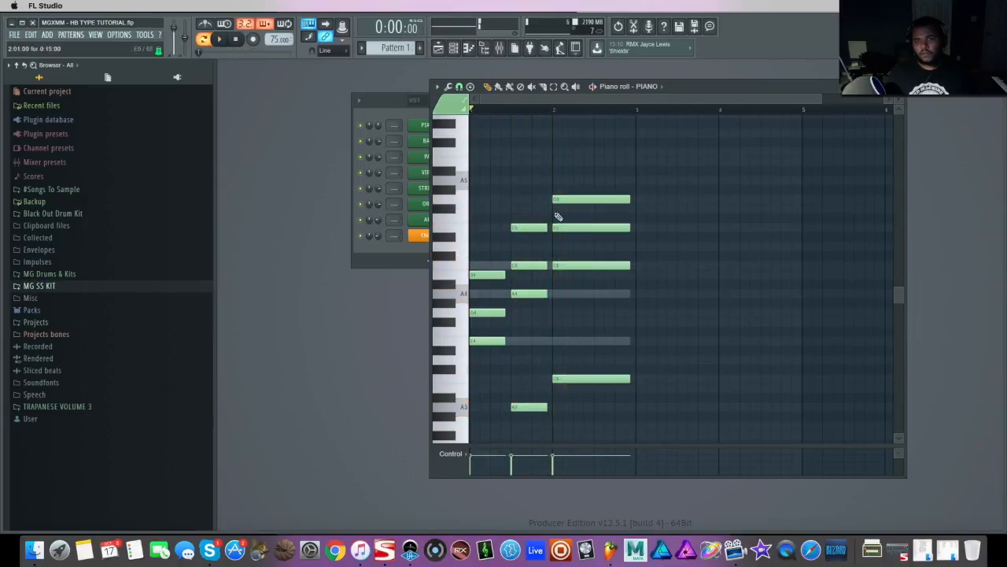
key(space)
click(544, 220)
key(space)
right_click(545, 221)
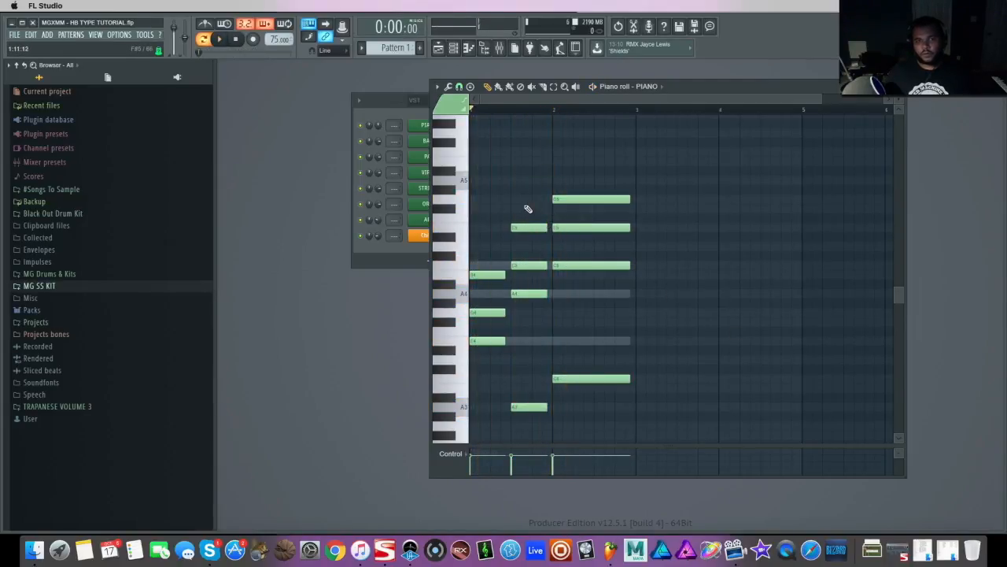
Step: Lower the second chord's E5 and the third chord's G5 by one octave and play the piano part
key(ctrl+Down)
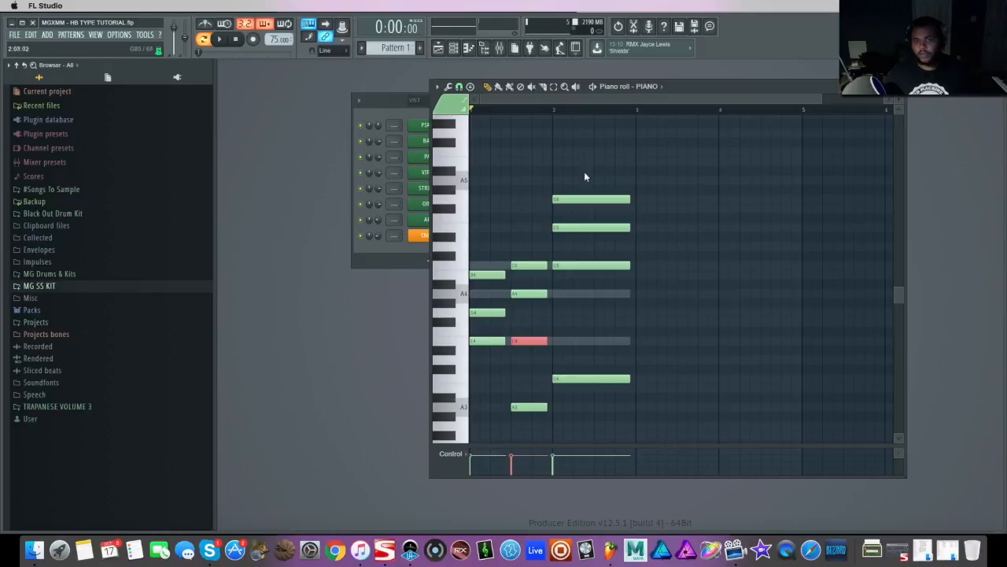
key(ctrl+Down)
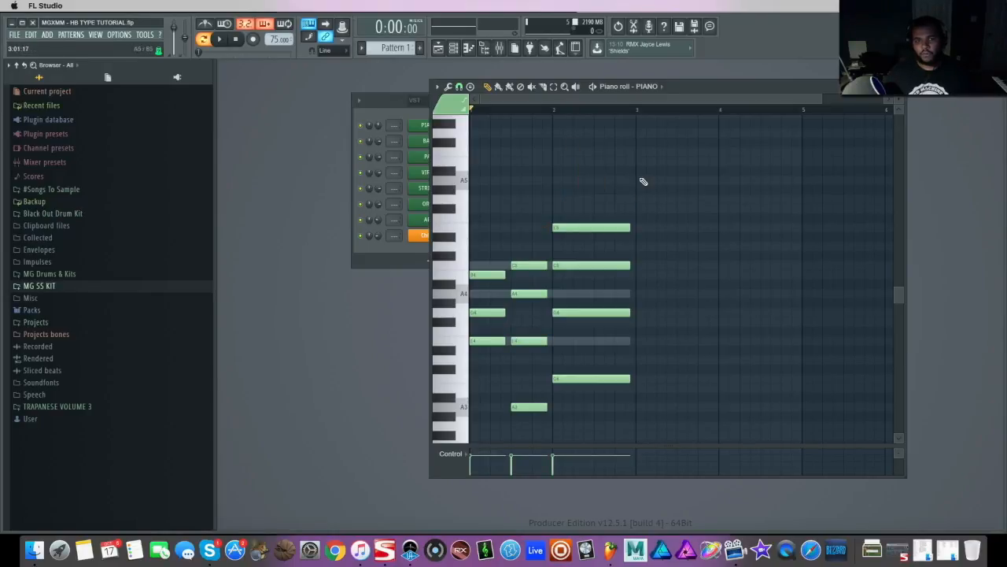
key(space)
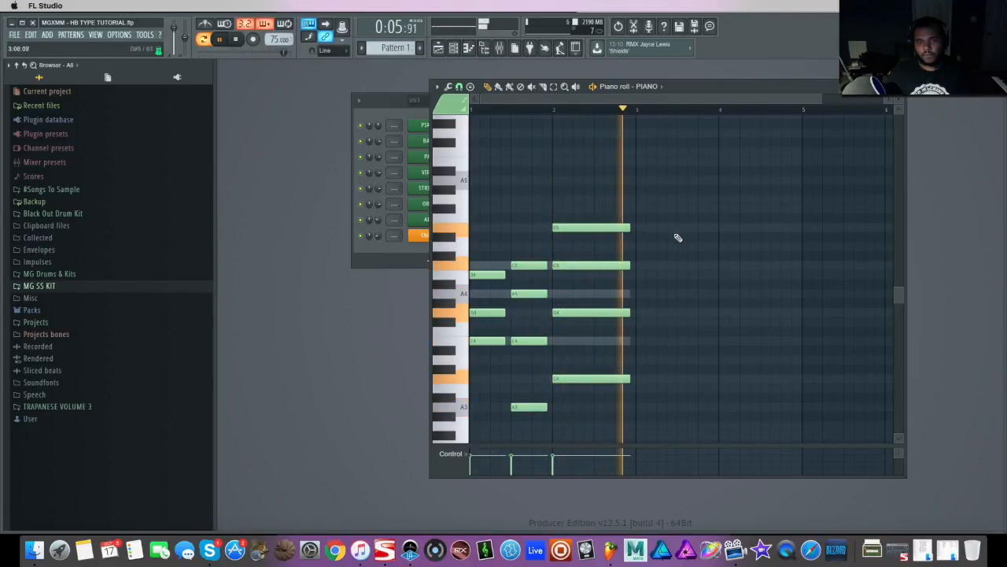
key(space)
Step: Copy the third chord's G4, C5 and E5 one octave up, starting the copies halfway through bar 2, and play them back
scroll(671, 340, up, 2)
drag(623, 334, 613, 371)
drag(655, 239, 580, 389)
key(super+c)
key(super+v)
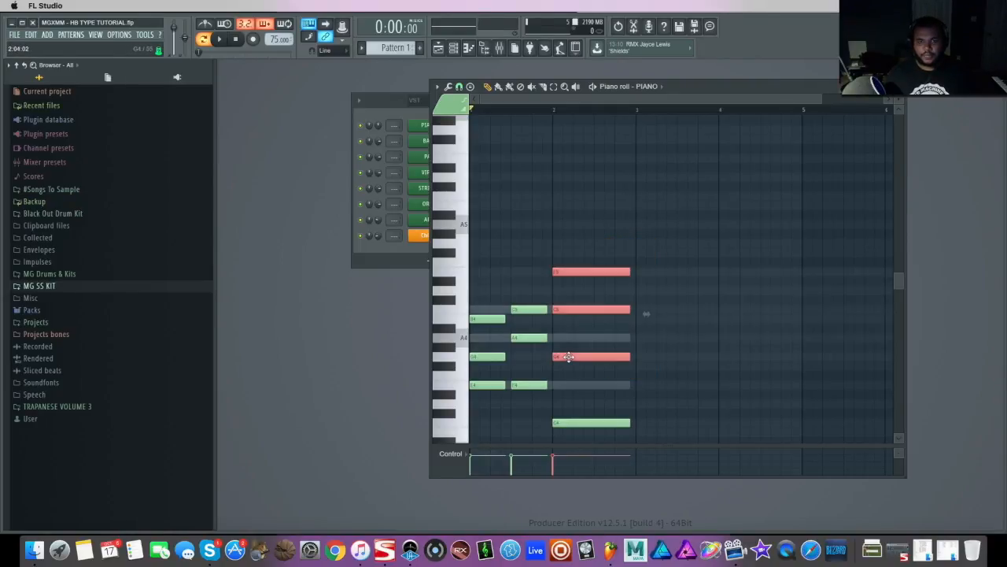
key(super+Up)
drag(627, 291, 595, 292)
key(space)
scroll(732, 277, down, 3)
scroll(728, 278, down, 2)
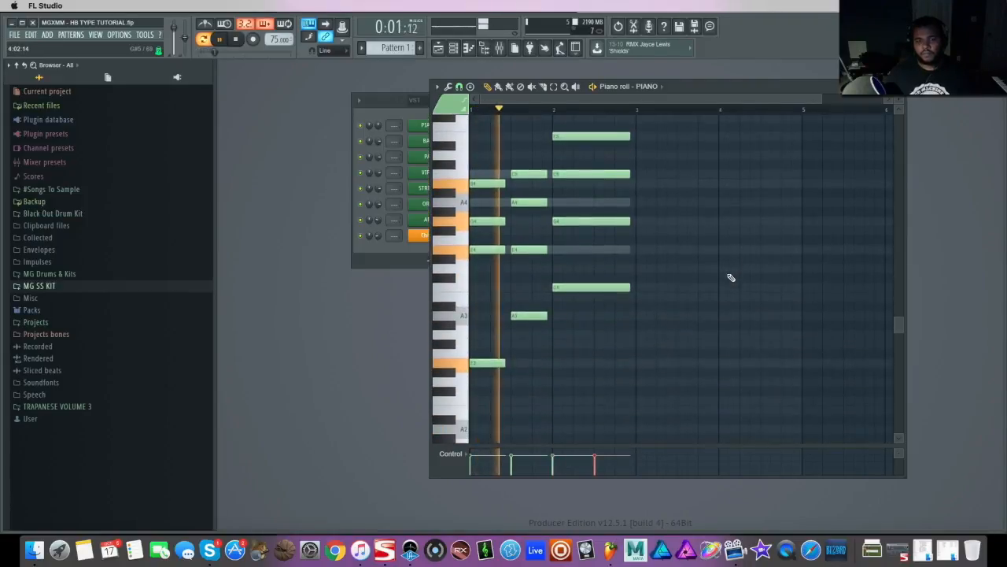
scroll(721, 269, up, 4)
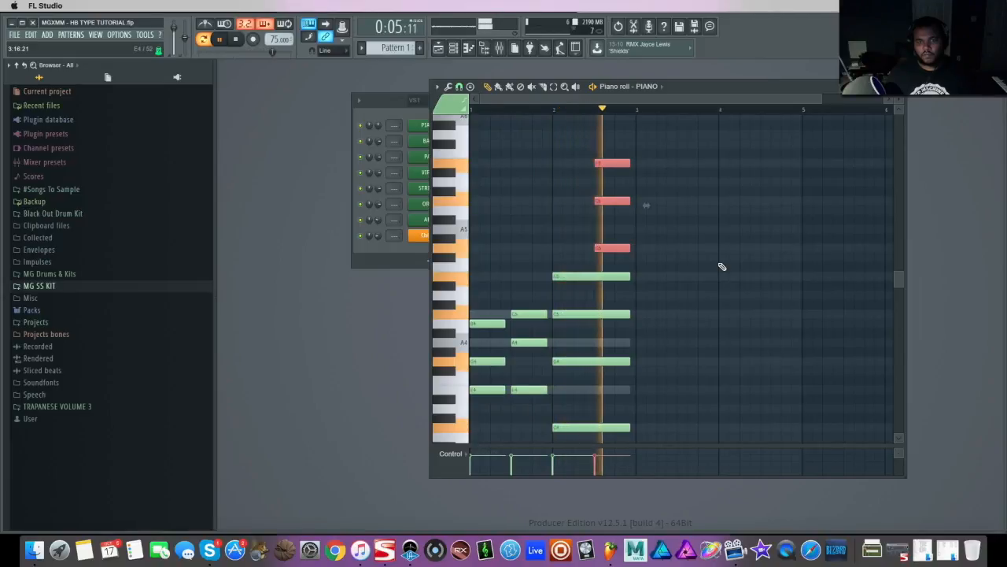
Step: Add a D5 note on beat 2 of bar 1 and a three-step D5 just before bar 2
click(500, 295)
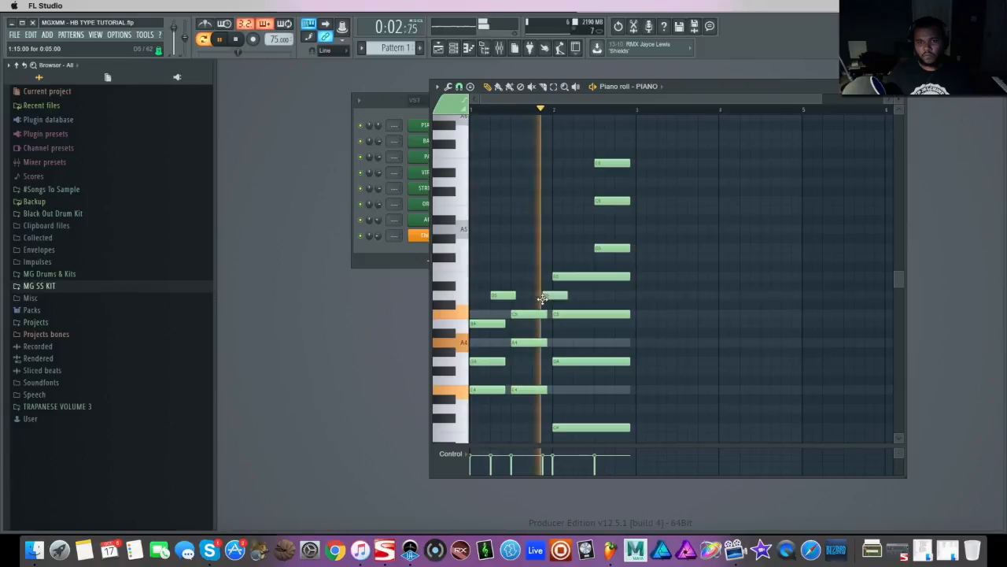
click(551, 295)
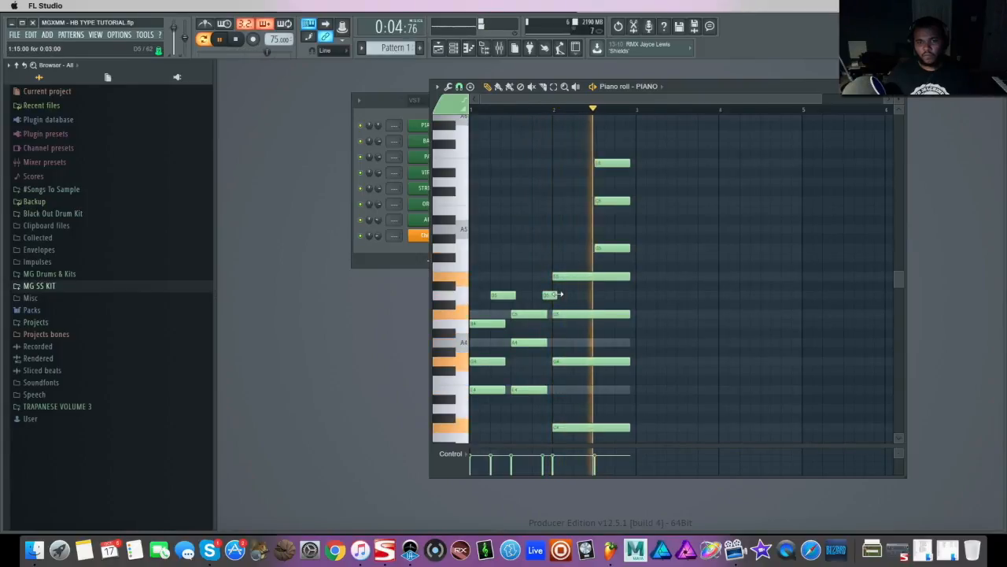
scroll(621, 293, down, 3)
key(space)
Step: Strum all piano notes with a slight start-time offset, reduced velocity and earlier note ends, and close the piano roll
scroll(621, 293, down, 3)
drag(621, 196, 473, 429)
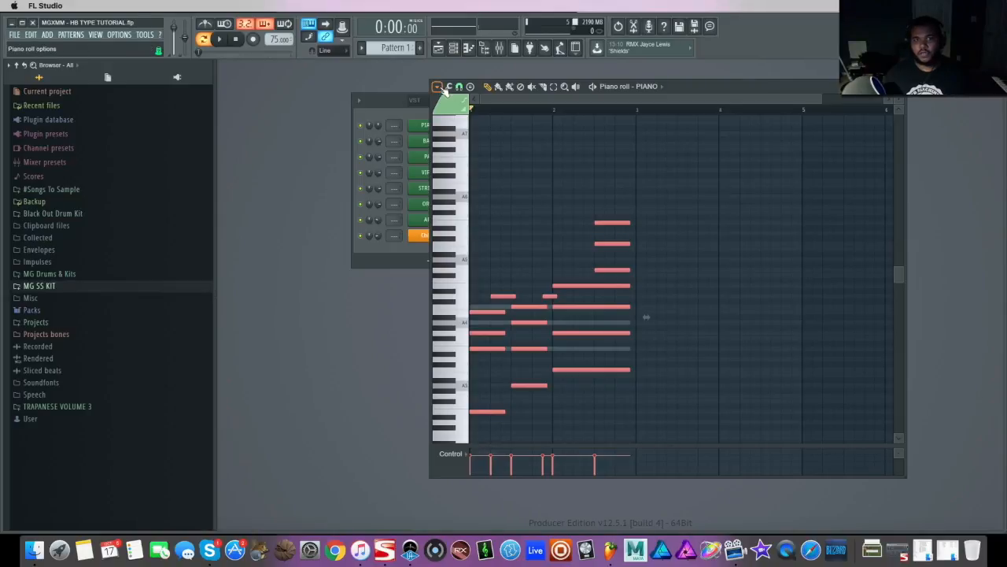
click(451, 87)
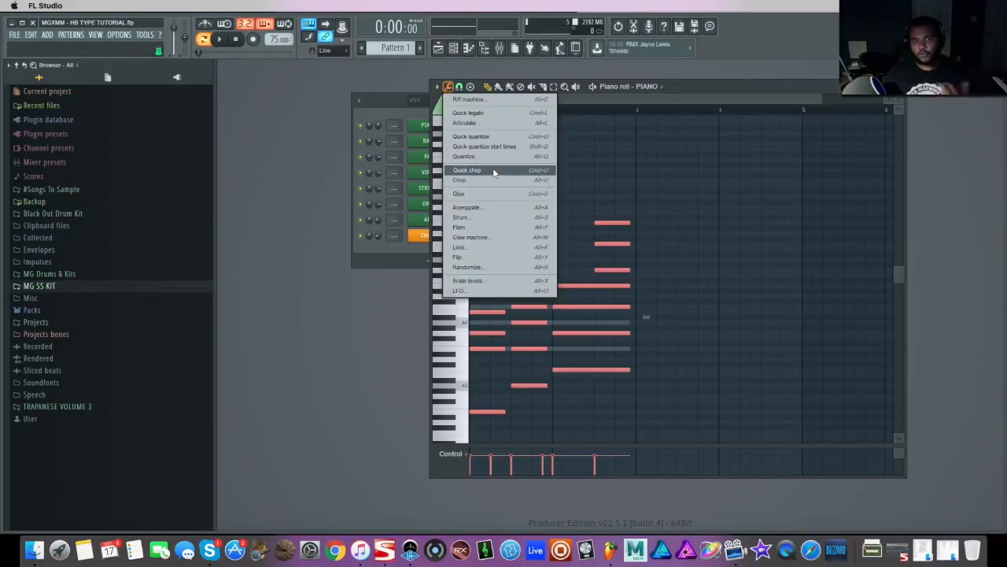
click(487, 217)
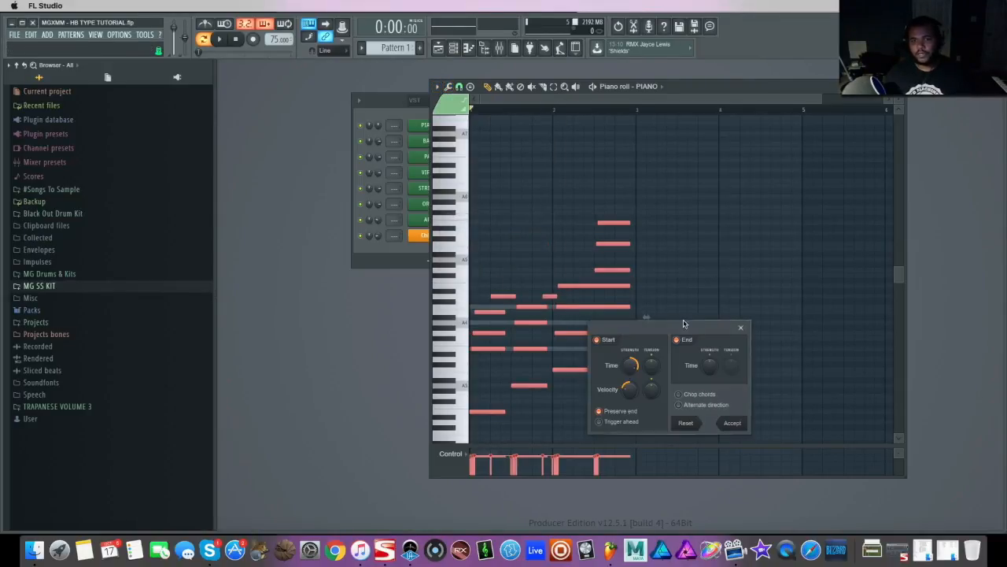
drag(631, 366, 630, 357)
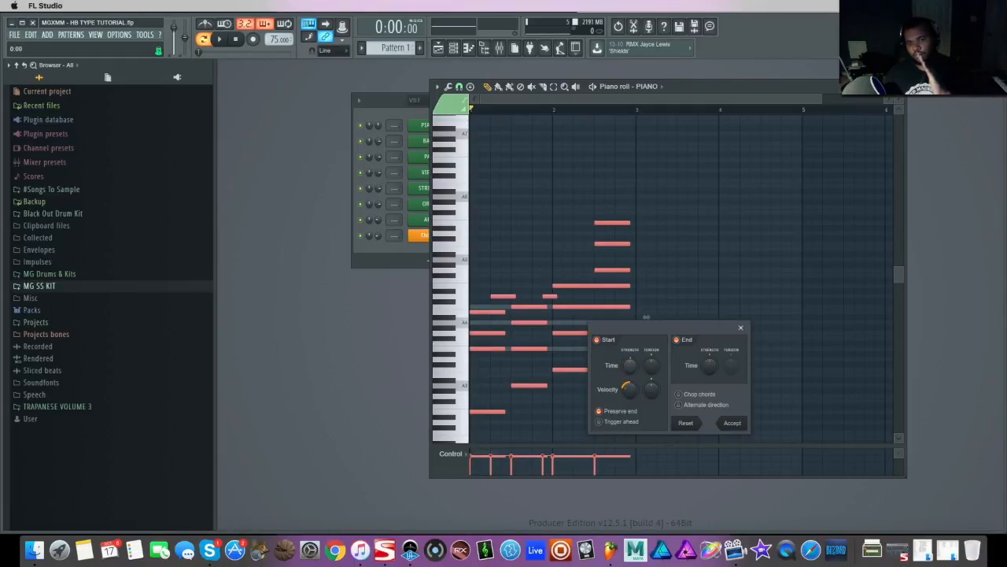
drag(629, 389, 630, 398)
key(space)
drag(711, 367, 711, 392)
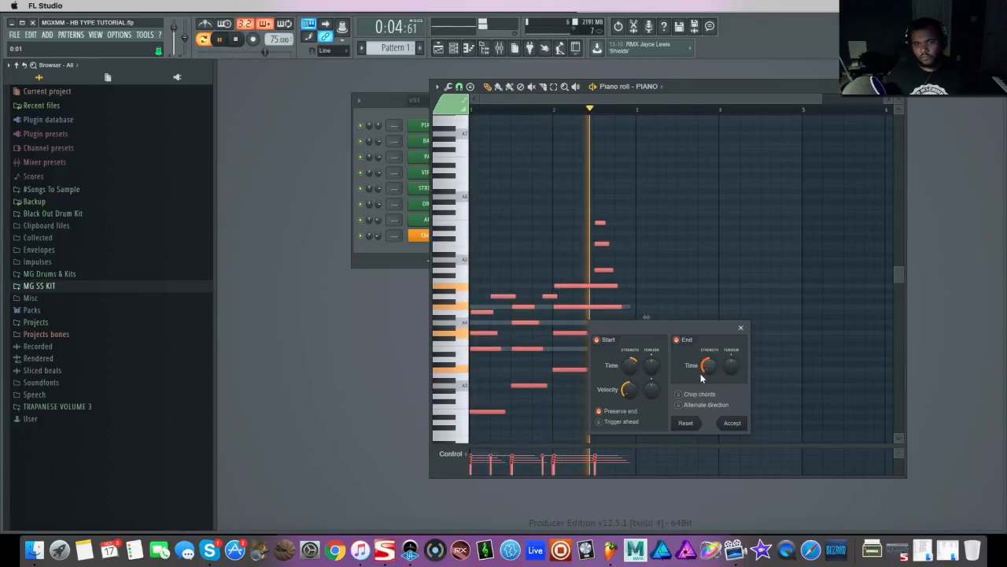
click(734, 423)
key(space)
key(Escape)
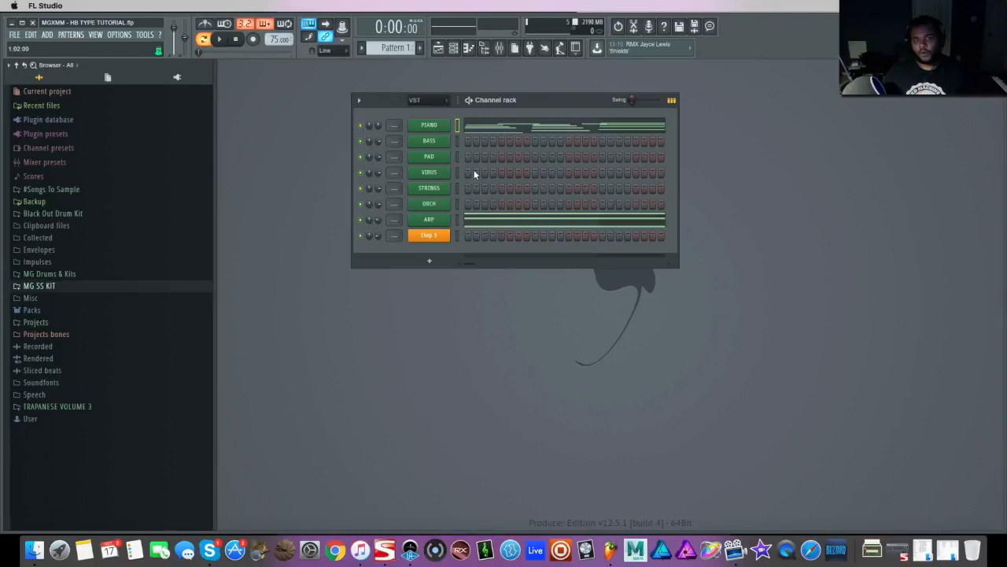
Step: Add sustained ORCH chords E3-G3-B3 and A3-C4-E4 in bar 1 and C4-E4-G4 across bar 2, and play them
right_click(433, 205)
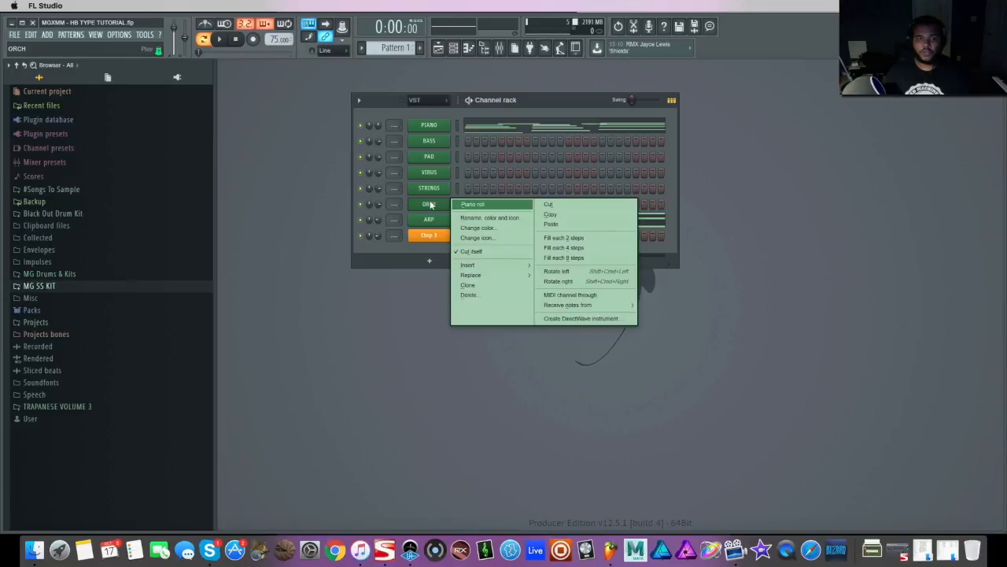
click(476, 205)
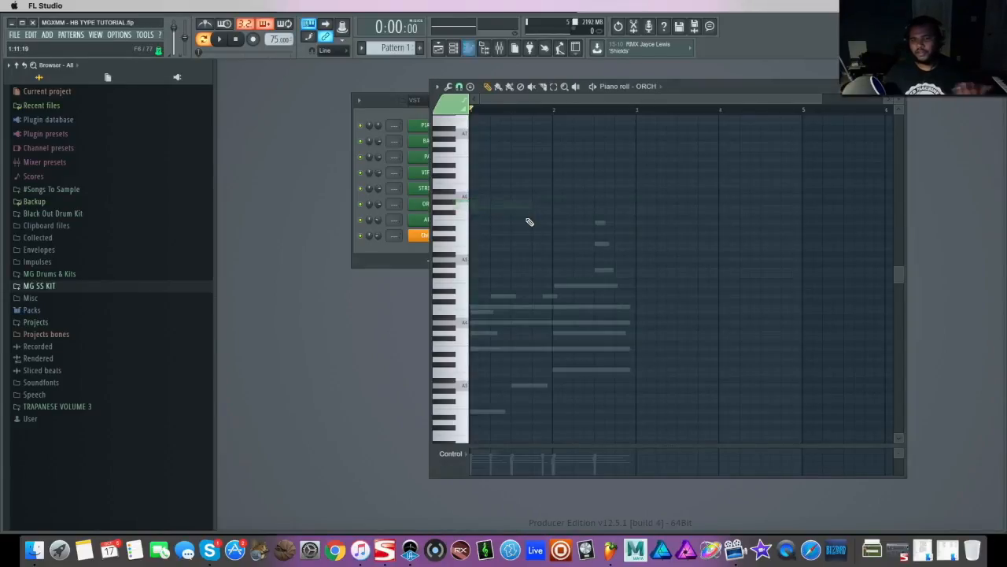
scroll(543, 218, down, 1)
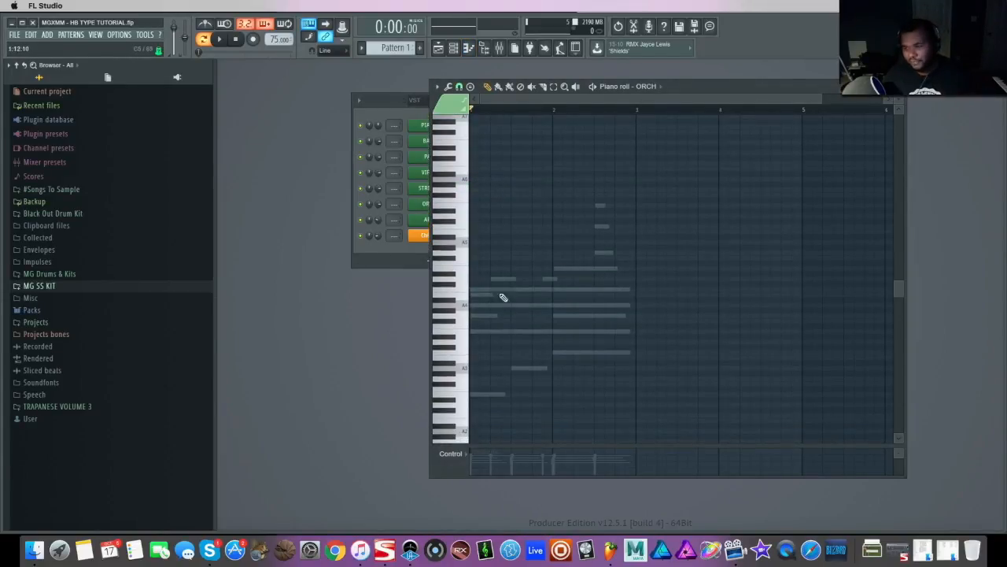
drag(821, 95, 644, 96)
click(480, 397)
key(space)
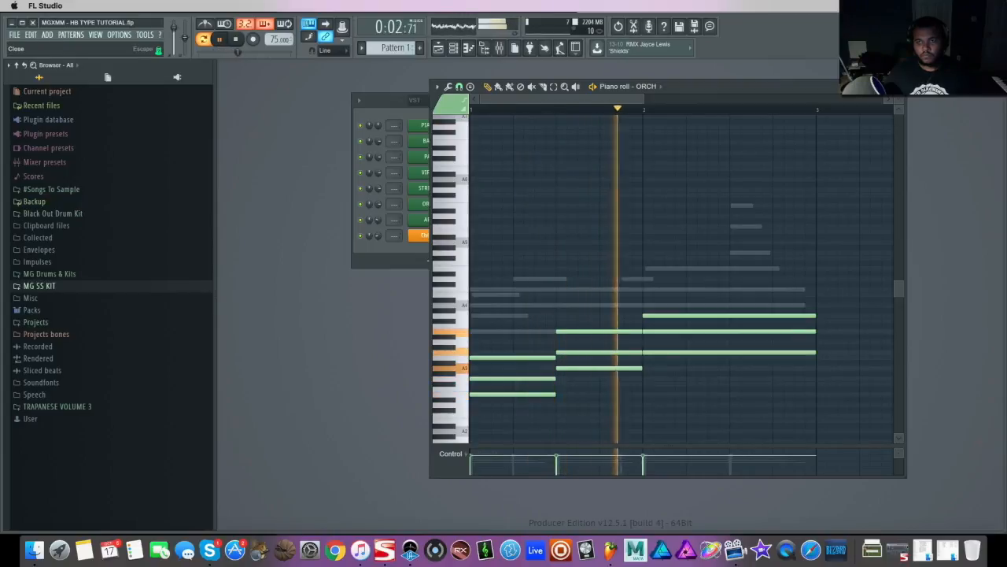
click(899, 87)
key(space)
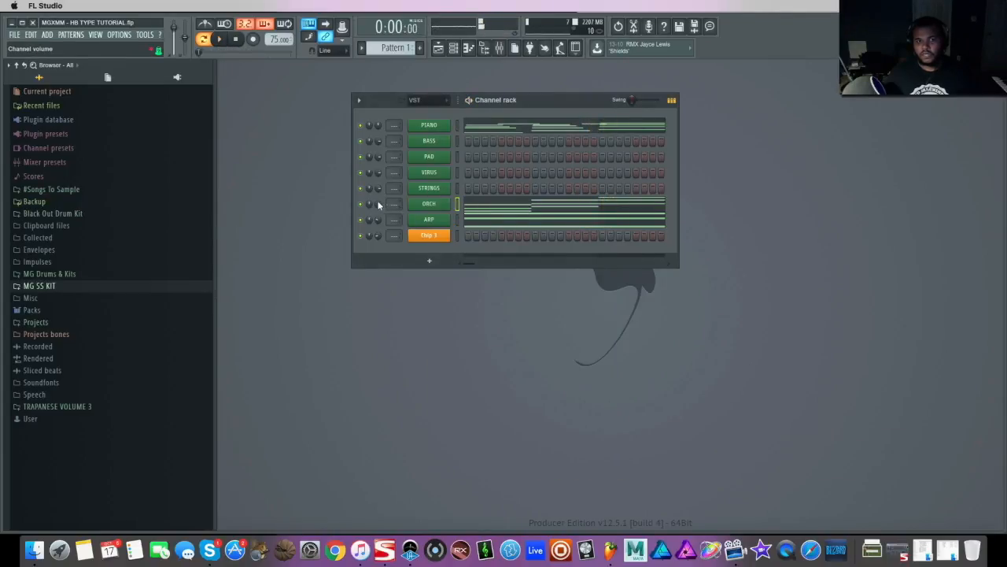
Step: Raise and revoice the ORCH chords as E5-G5-B5, E5-A5-C6 and G5-C6-E6, and listen to the pattern
click(507, 205)
key(space)
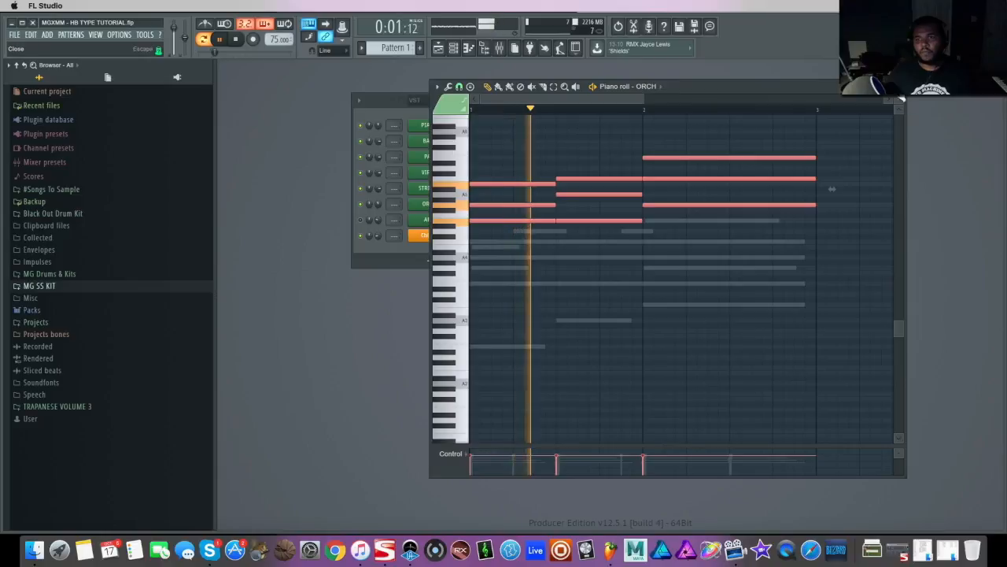
key(Escape)
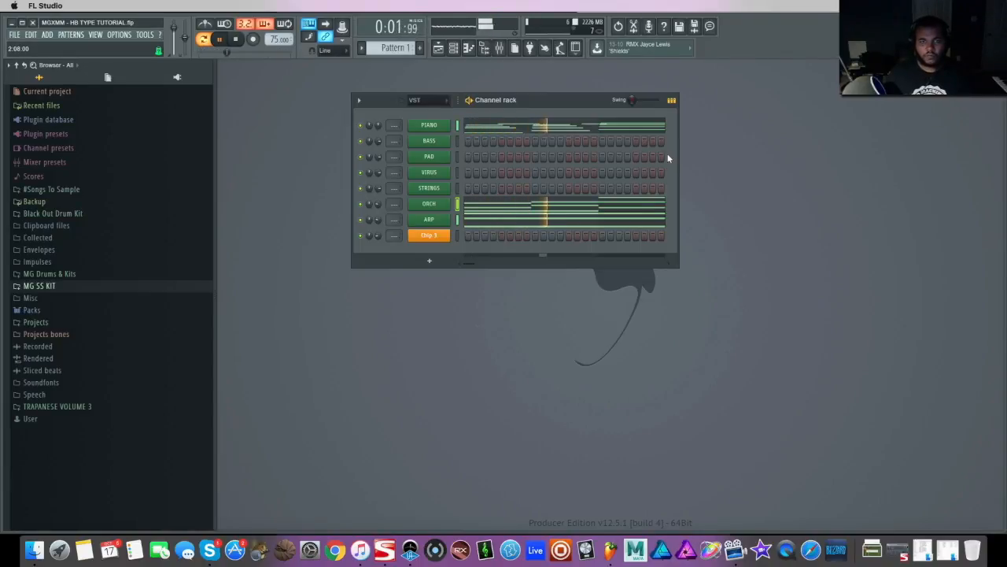
key(space)
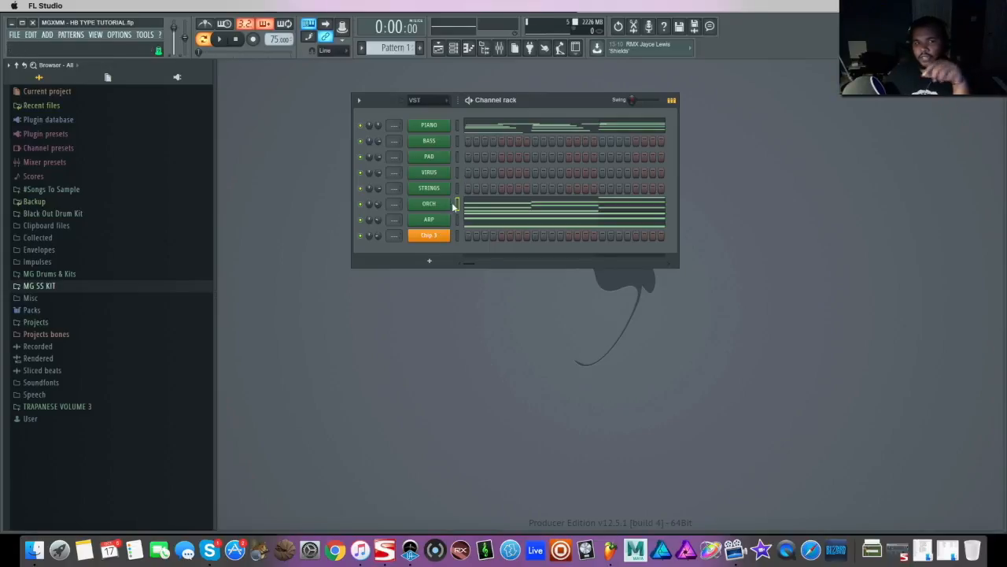
Step: Copy the ORCH channel's notes and paste them into the PAD channel
click(31, 36)
click(51, 71)
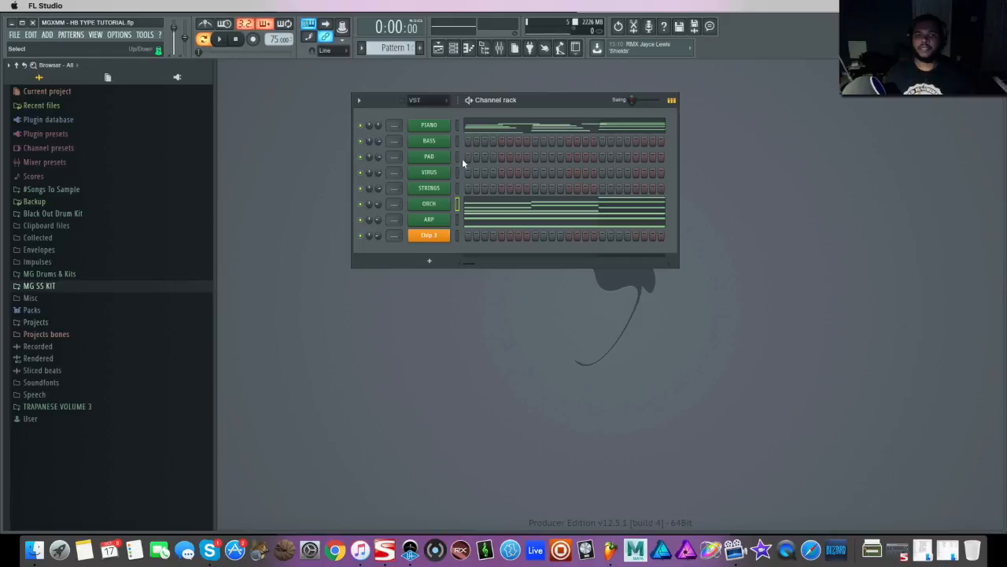
click(30, 36)
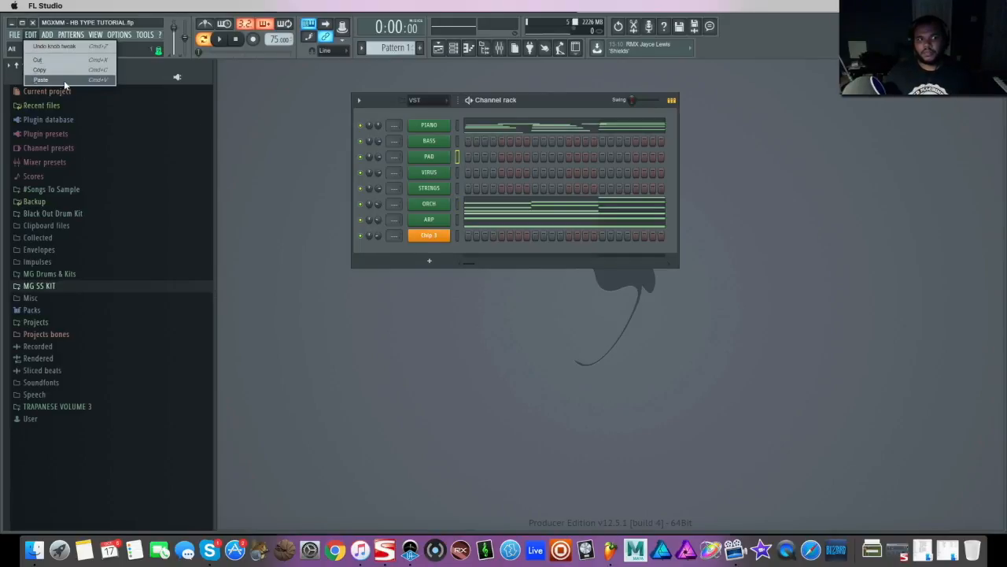
click(41, 80)
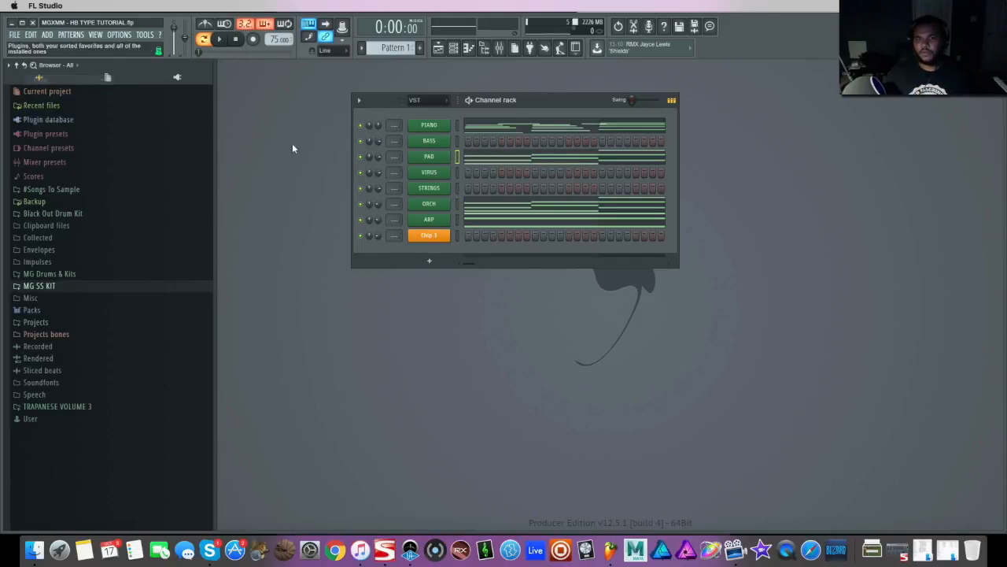
Step: Lower the bottom note of each PAD chord by one octave, play the pattern and mute the ARP channel
click(571, 160)
key(space)
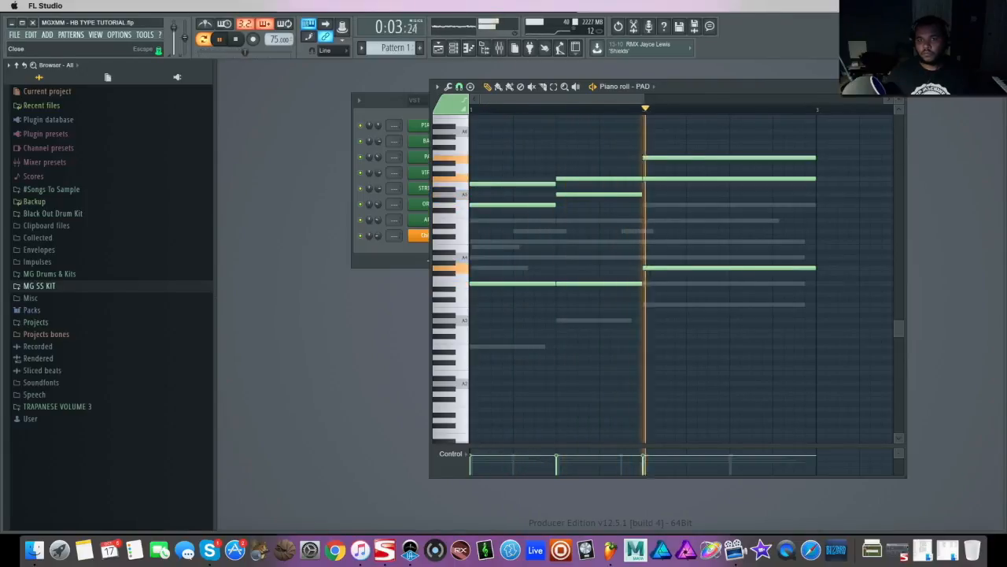
click(899, 87)
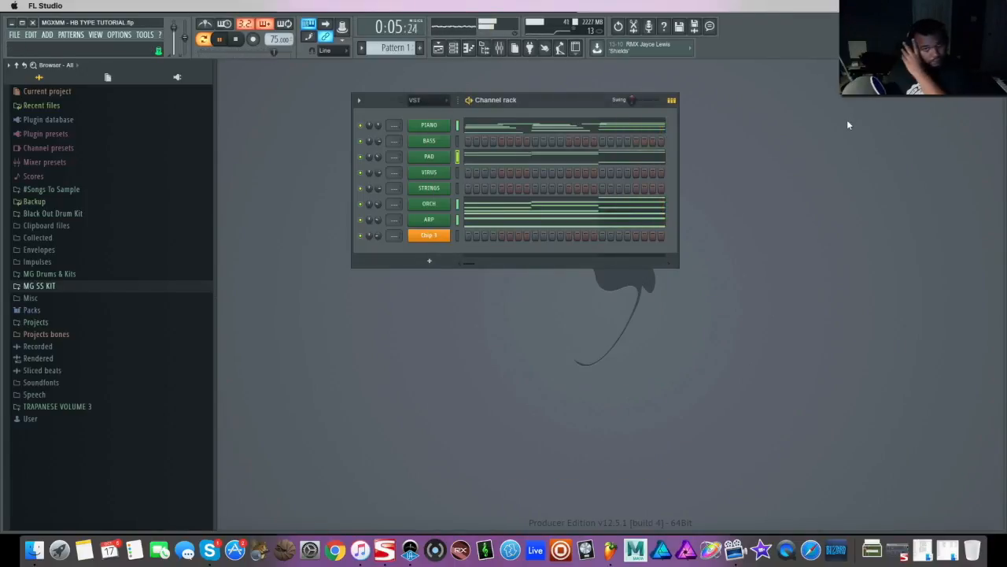
key(space)
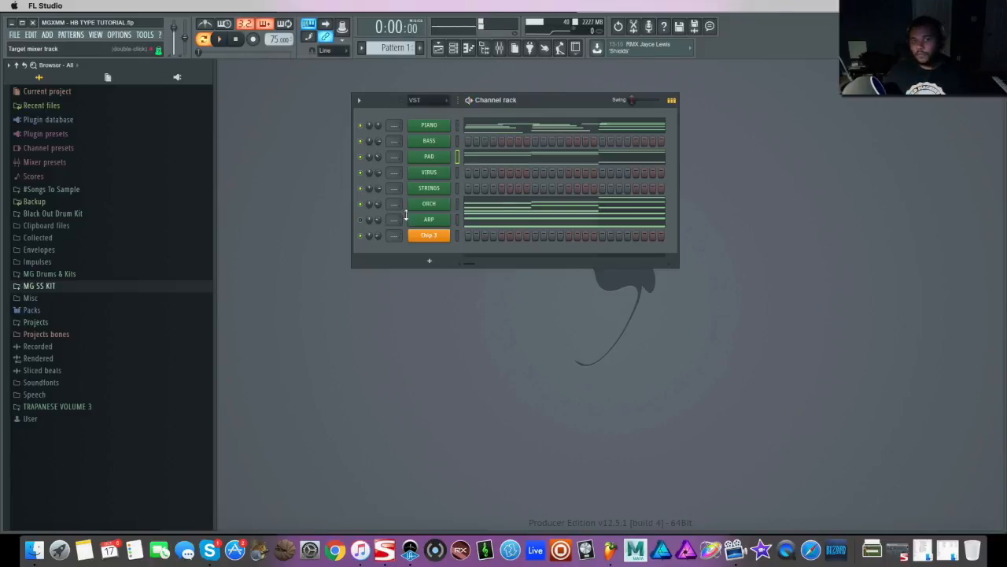
Step: Add a VIRUS bass line of E2 and A2 in bar 1, then C2 and a beat-four F#2 in bar 2, and play it
right_click(425, 175)
click(472, 171)
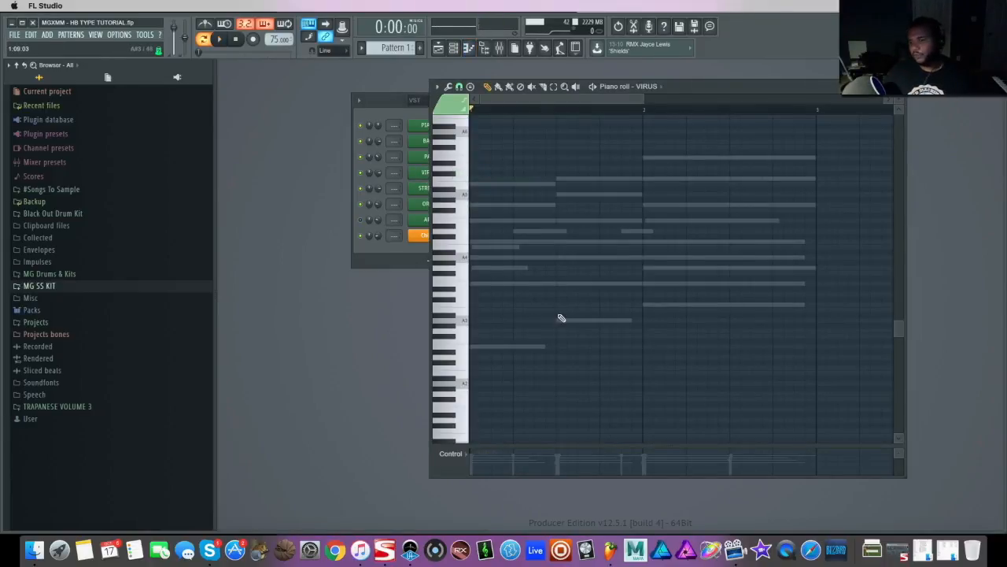
click(488, 352)
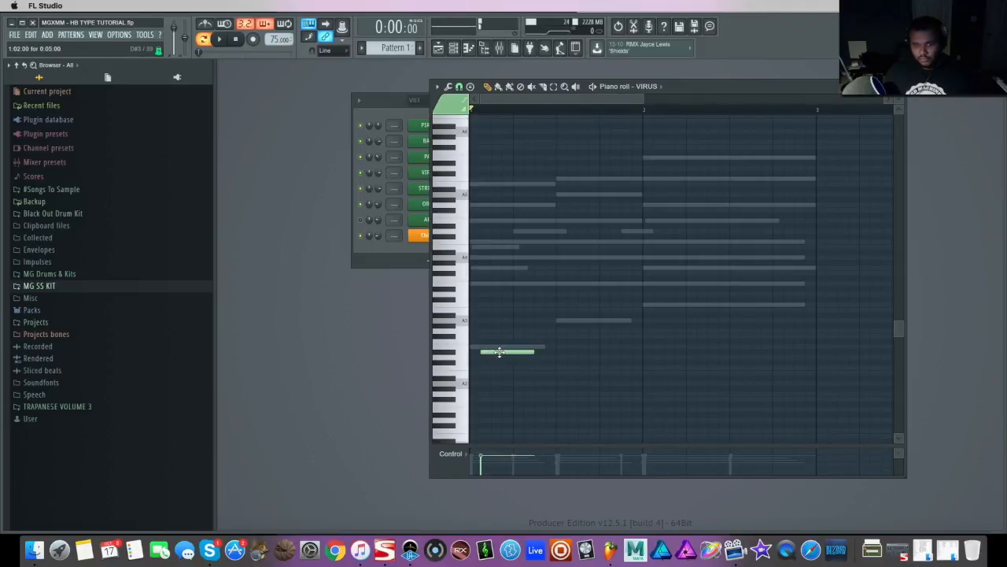
drag(481, 351, 470, 345)
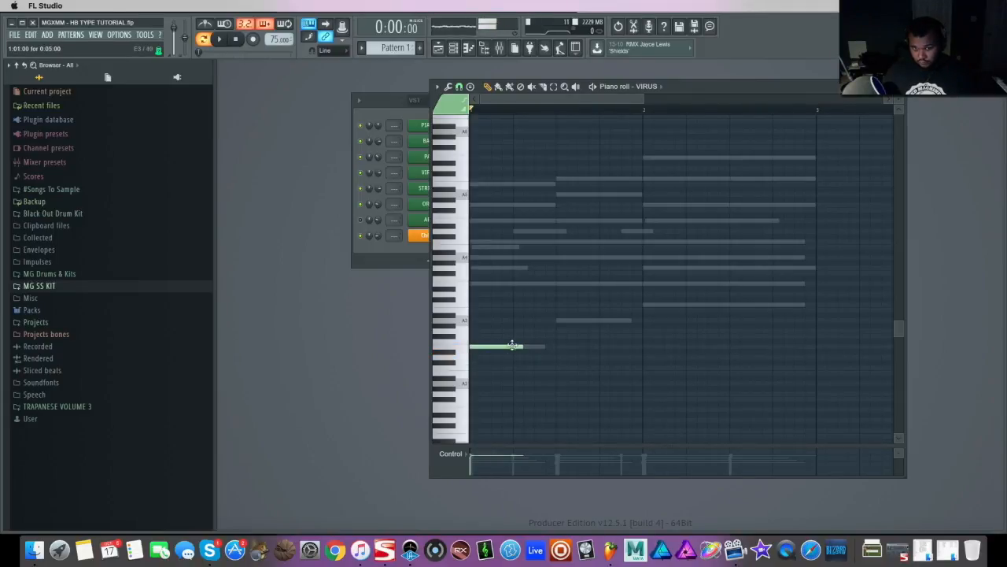
key(space)
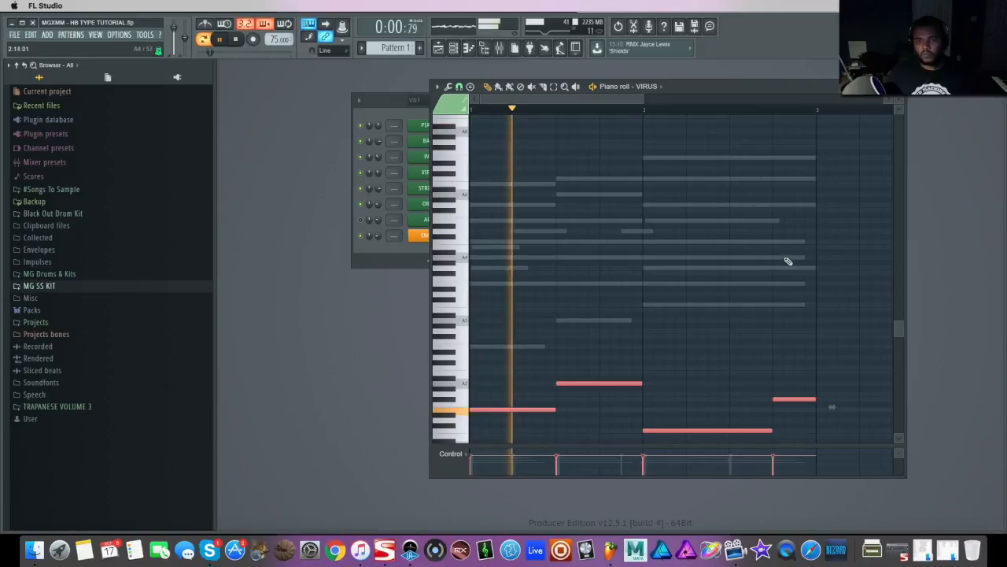
Step: Listen to the VIRUS bass line, deselect its notes and close its piano roll
scroll(784, 258, down, 5)
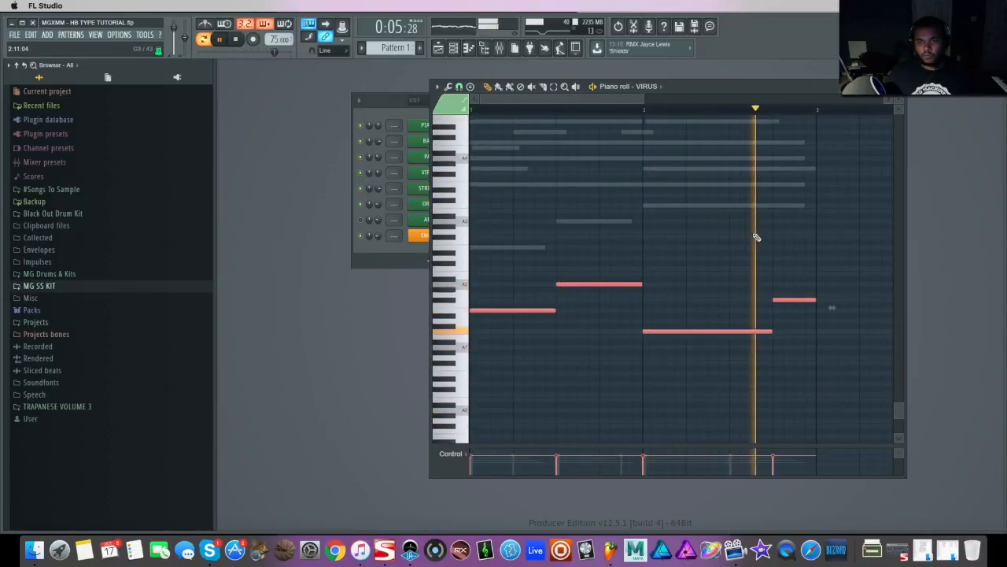
key(super+d)
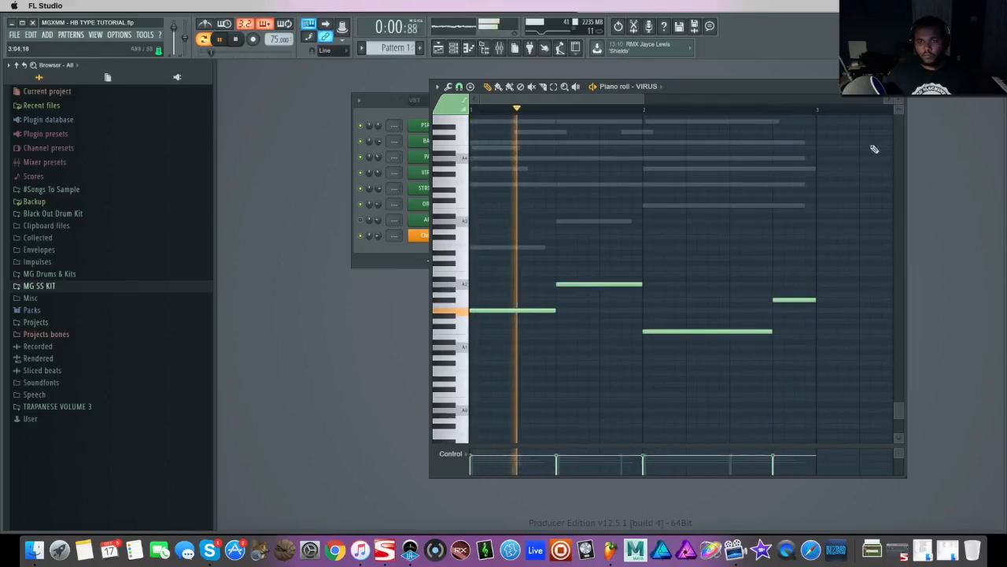
click(900, 87)
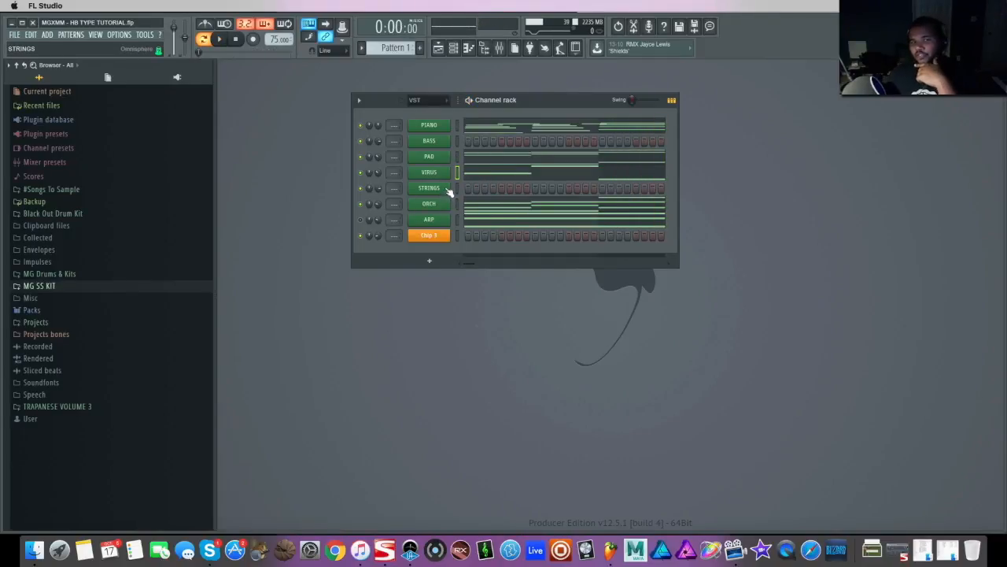
Step: Enter three BASS notes across bars 1 and 2 and transpose them to G3, C4 and E3 while checking the sound
right_click(429, 140)
click(472, 144)
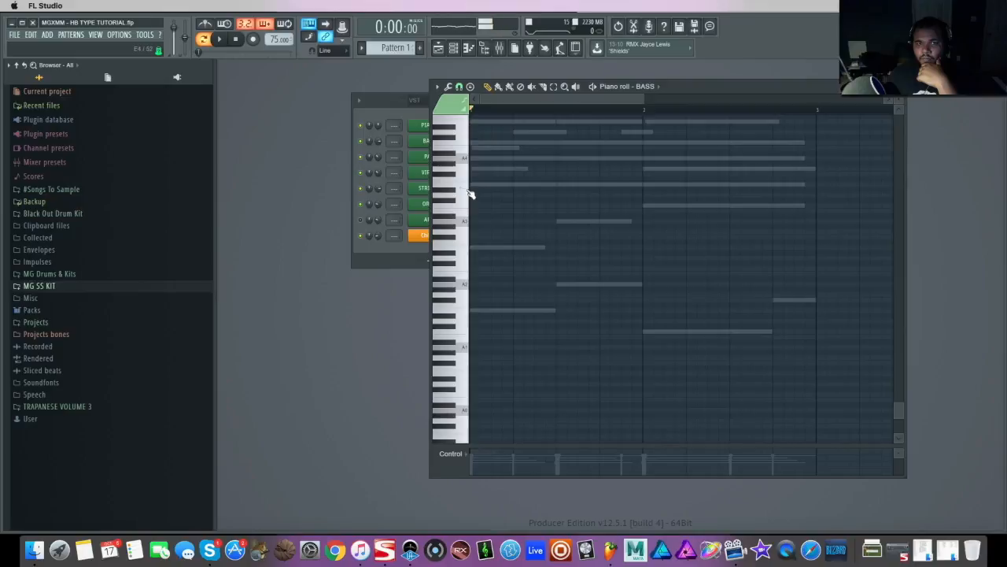
scroll(456, 211, up, 2)
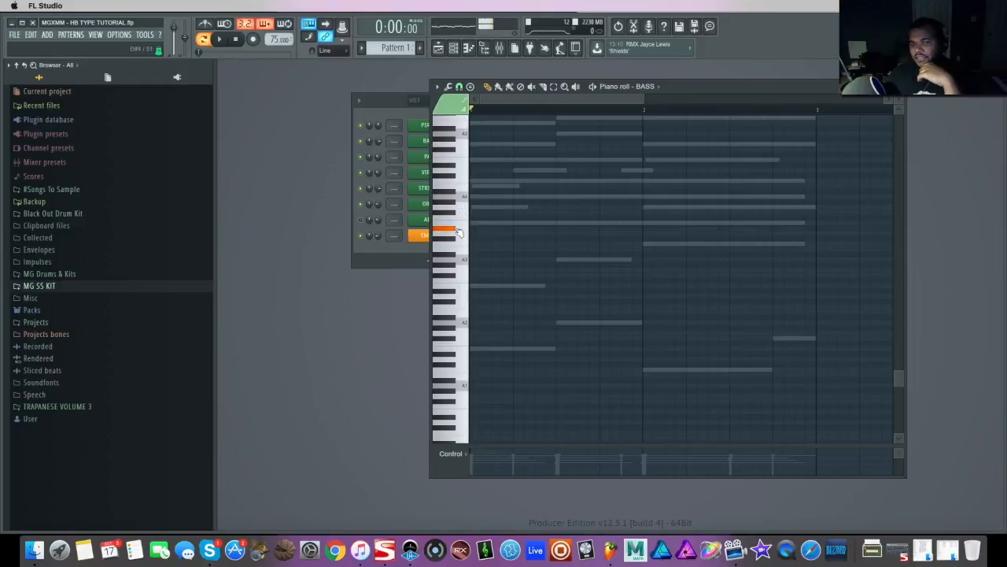
scroll(459, 246, up, 3)
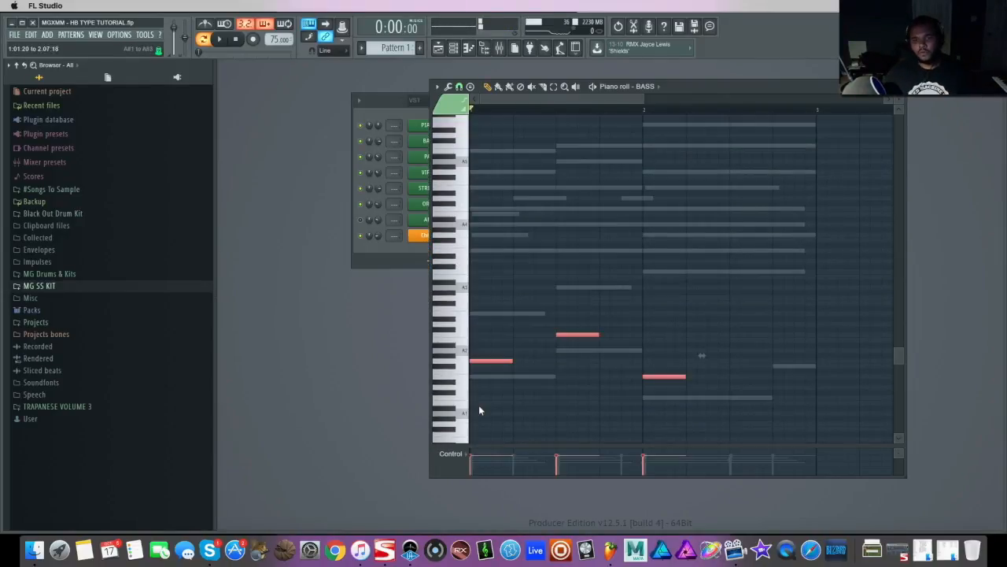
key(ctrl+Up)
key(ctrl+Up)
key(space)
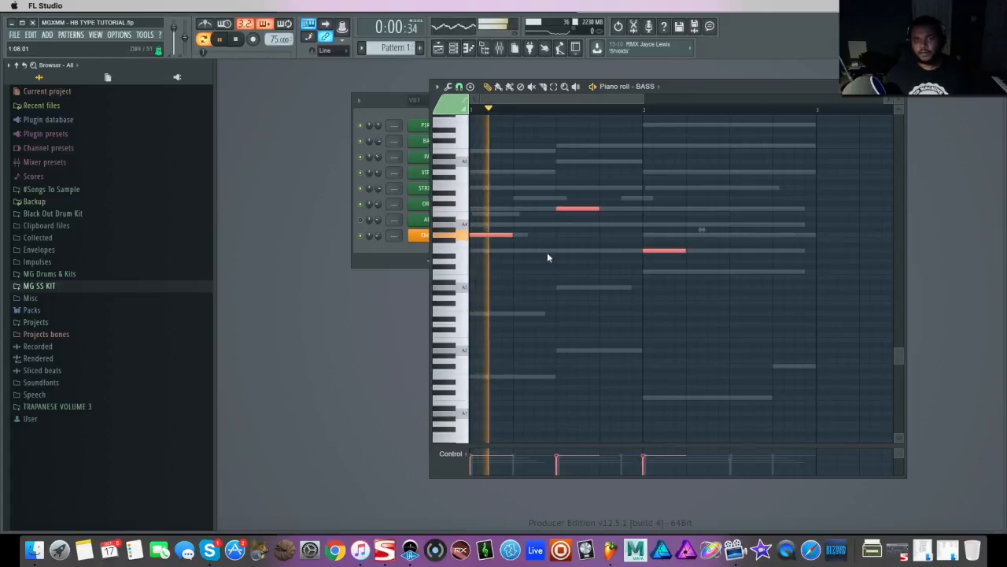
key(ctrl+Down)
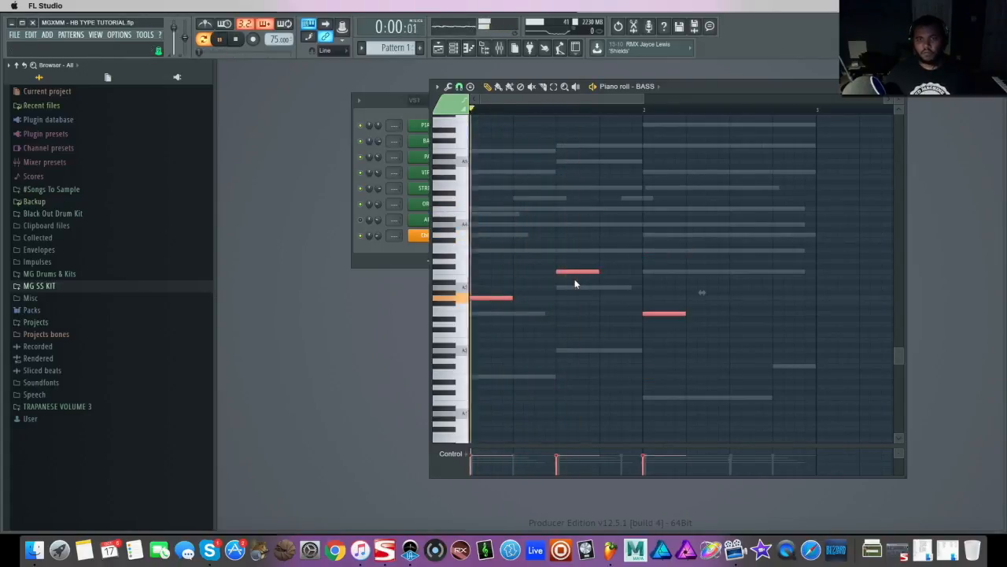
Step: Extend the BASS part into a melody moving between E3 and E4, end bar 2 on F#2, and play it
ctrl+click(587, 202)
drag(645, 99, 592, 99)
key(space)
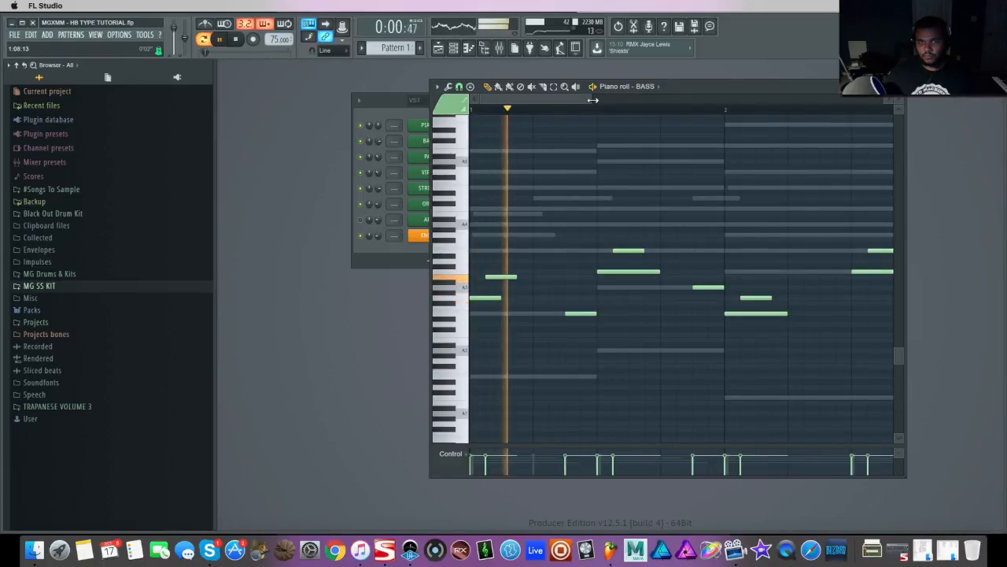
drag(593, 99, 685, 98)
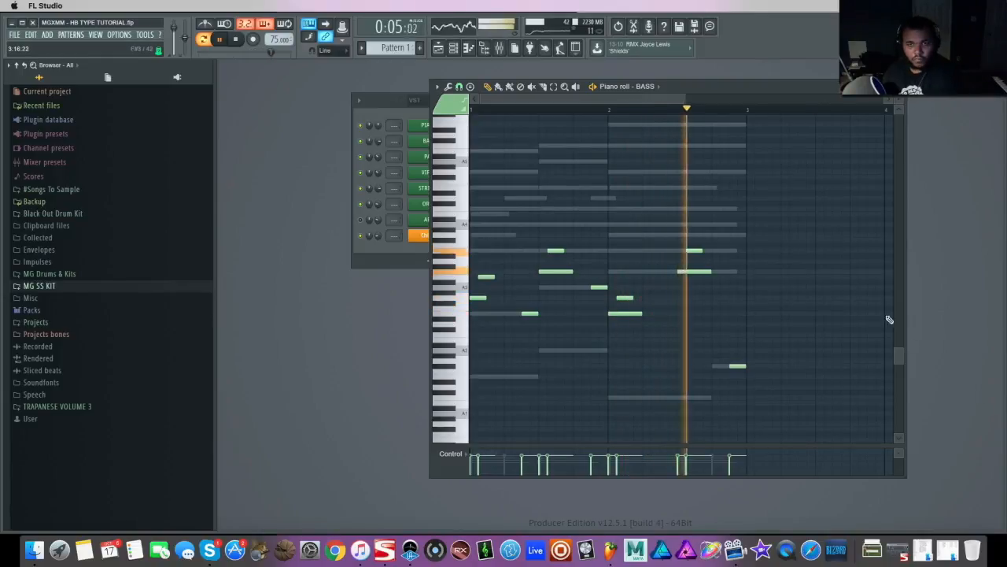
Step: Lower the BASS channel's volume to 61%, stop playback and unmute the ARP channel
click(899, 86)
drag(378, 142, 377, 149)
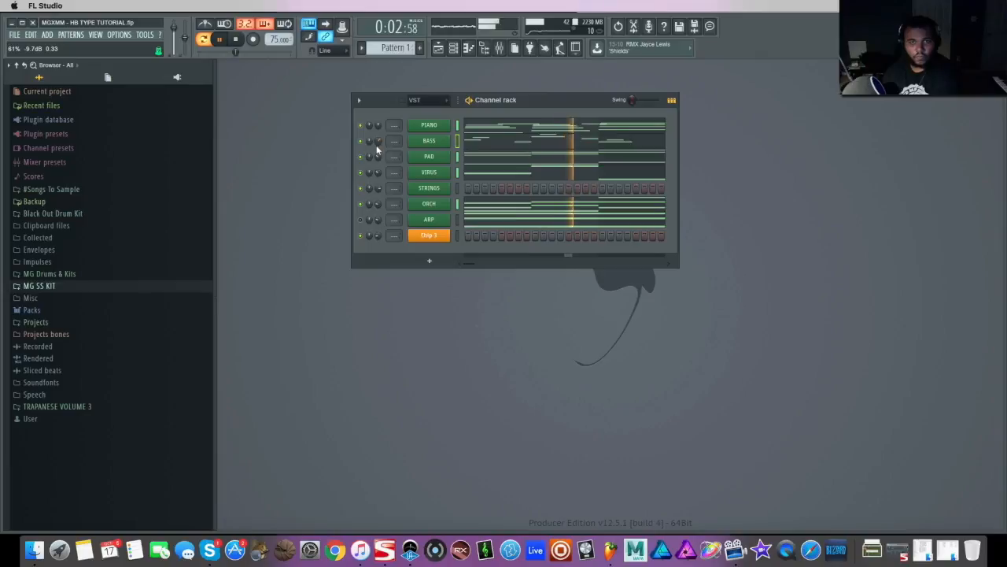
key(space)
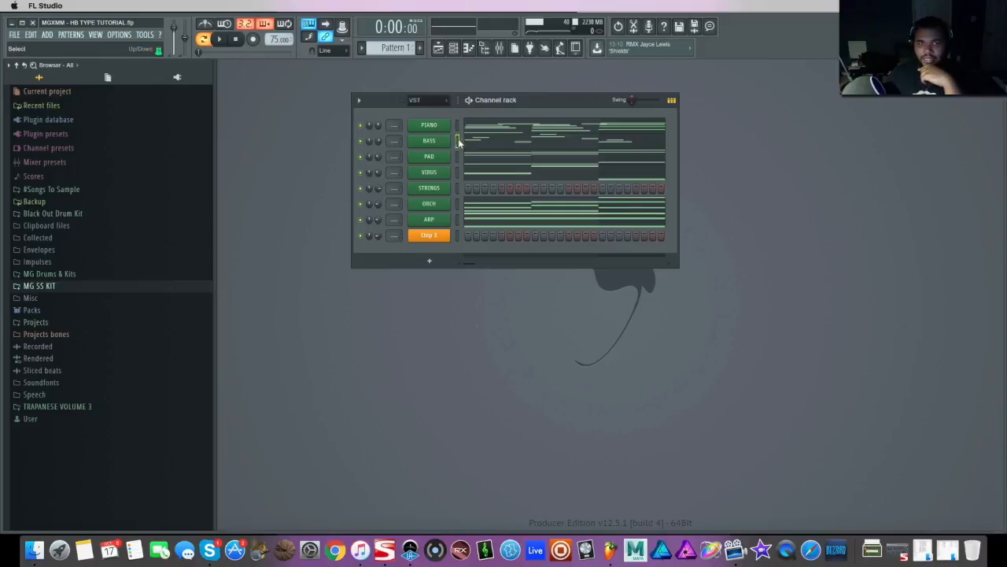
Step: Split Pattern 1 by channel and open the Playlist
click(72, 35)
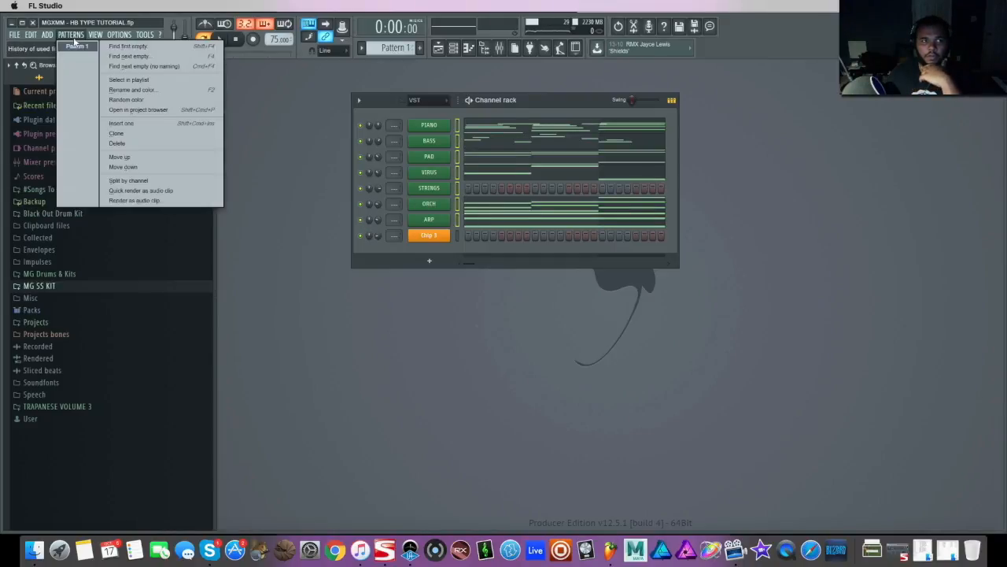
click(192, 181)
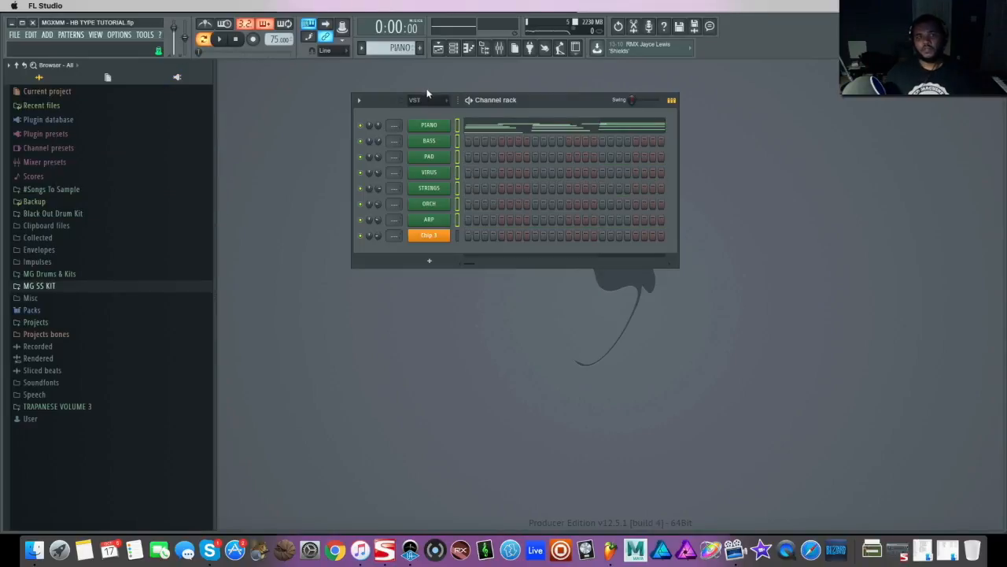
click(439, 49)
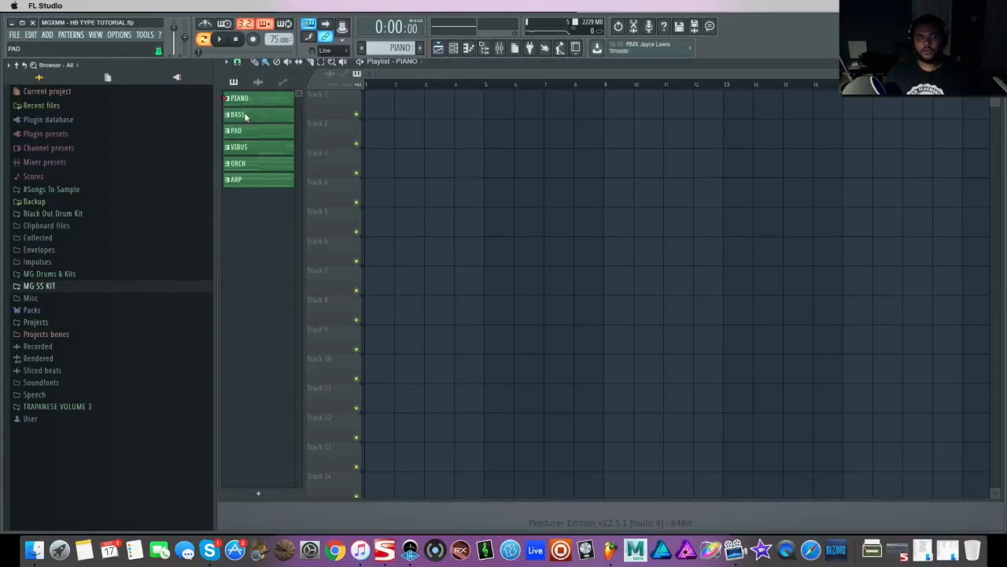
click(410, 119)
drag(454, 118, 424, 117)
click(433, 111)
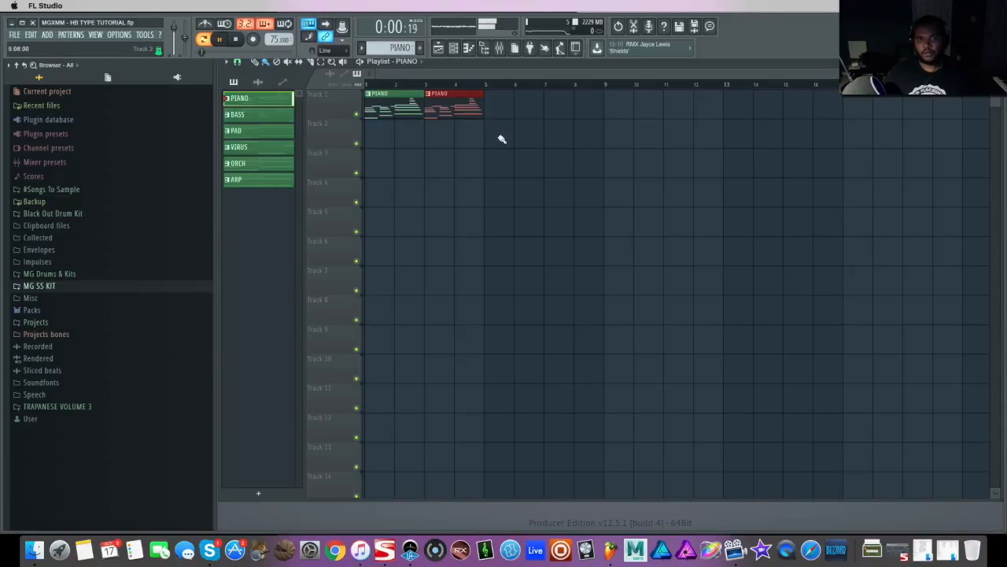
Step: Switch playback to song mode and clear the trial PIANO and ARP clips from Track 1
key(l)
right_click(454, 108)
right_click(394, 109)
click(263, 178)
click(398, 107)
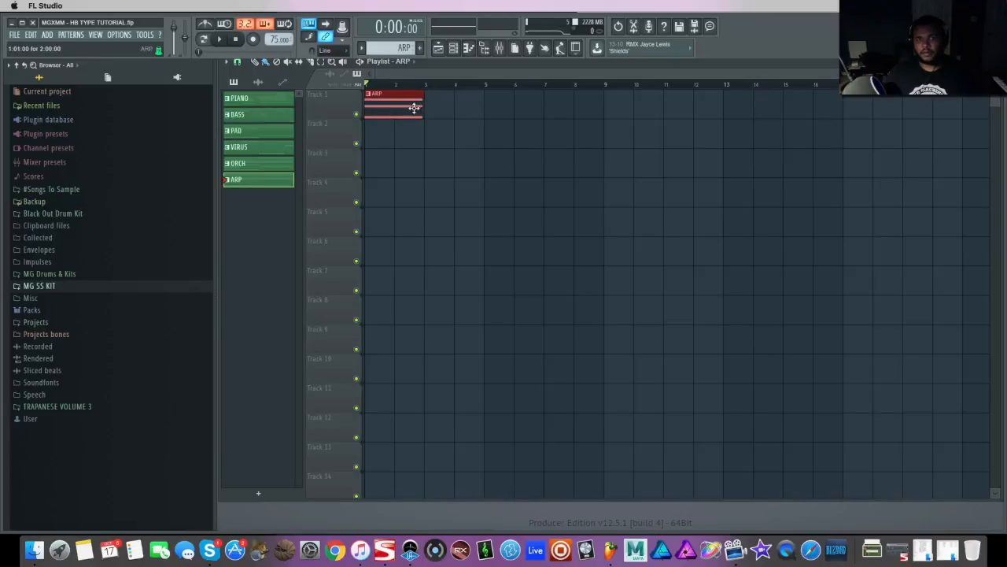
right_click(417, 109)
Step: From Track 2 down, arrange ARP and PAD clips across bars 1–8 and PIANO, ORCH, VIRUS and BASS clips across bars 5–8, one track each
drag(264, 180, 333, 139)
key(space)
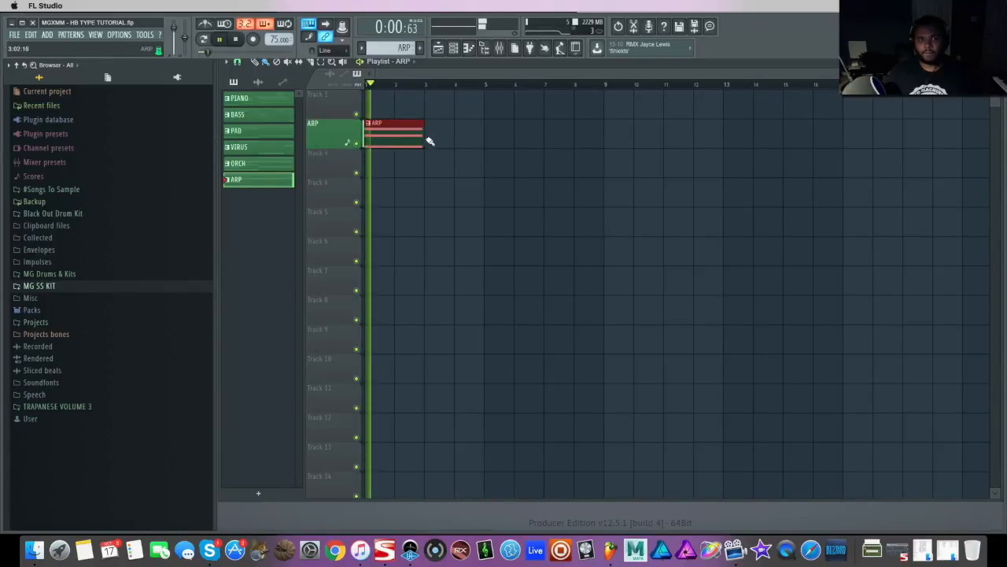
click(432, 141)
key(space)
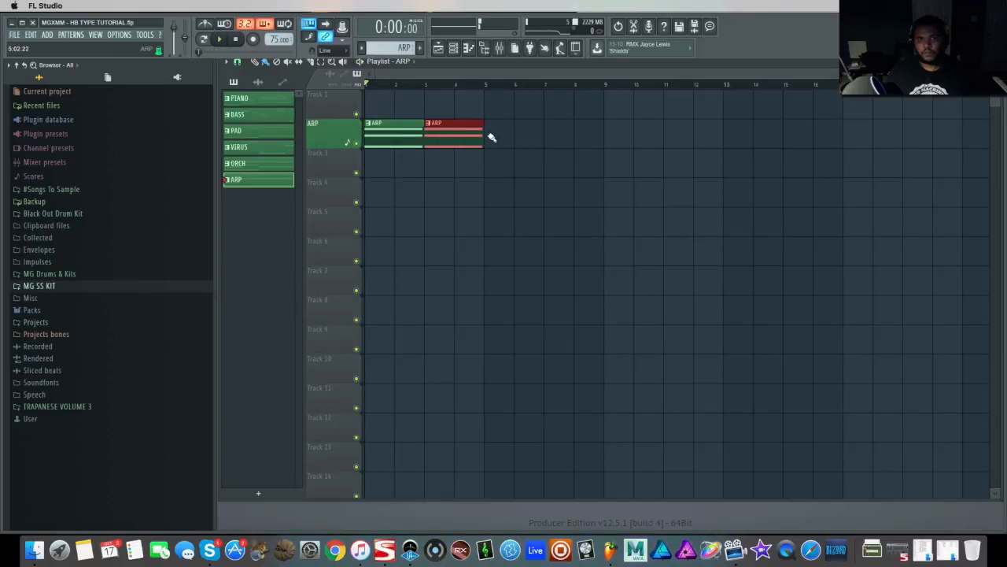
click(495, 139)
click(555, 137)
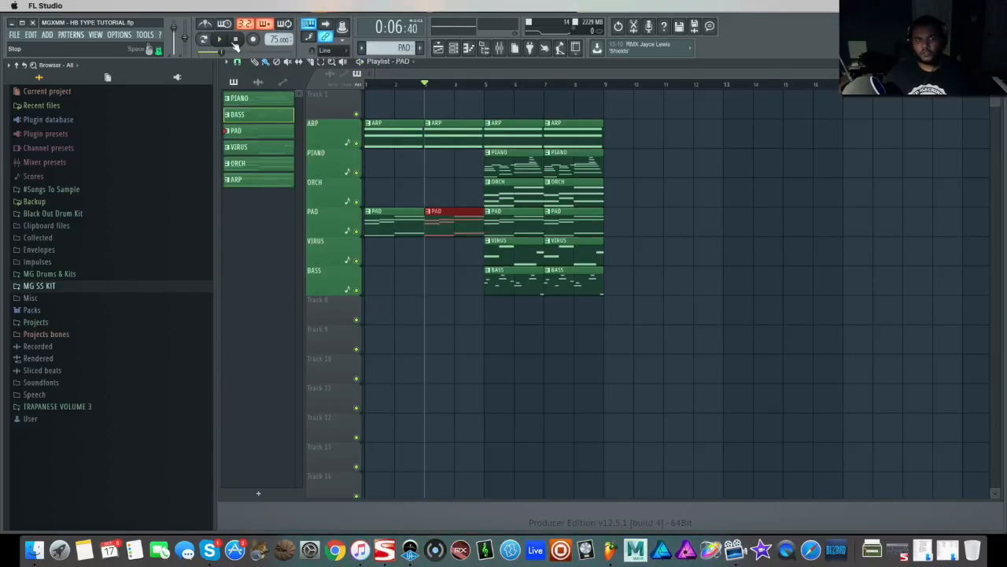
Step: Play the arrangement from the start and add a PIANO clip at bar 3
click(235, 39)
click(221, 40)
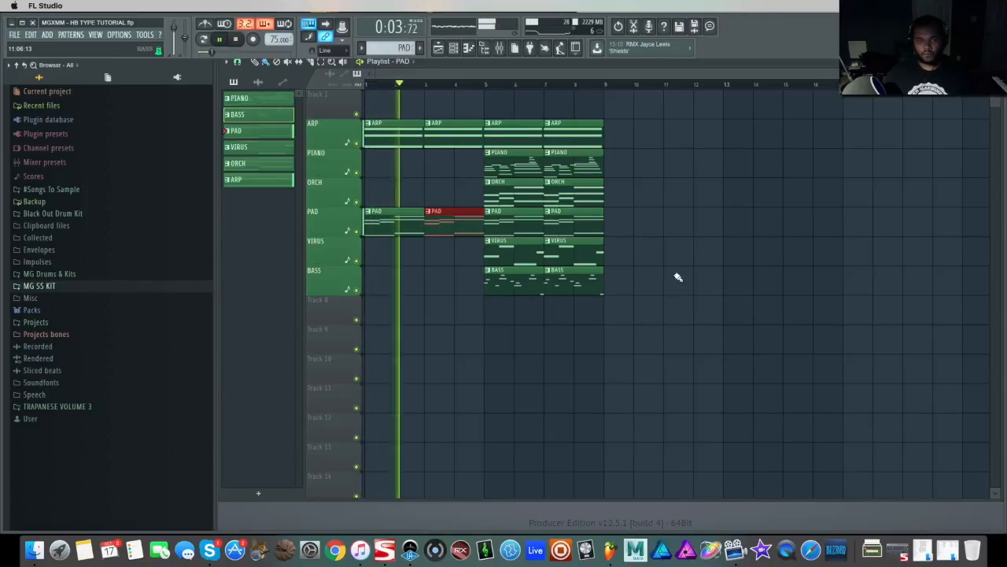
click(515, 158)
click(432, 161)
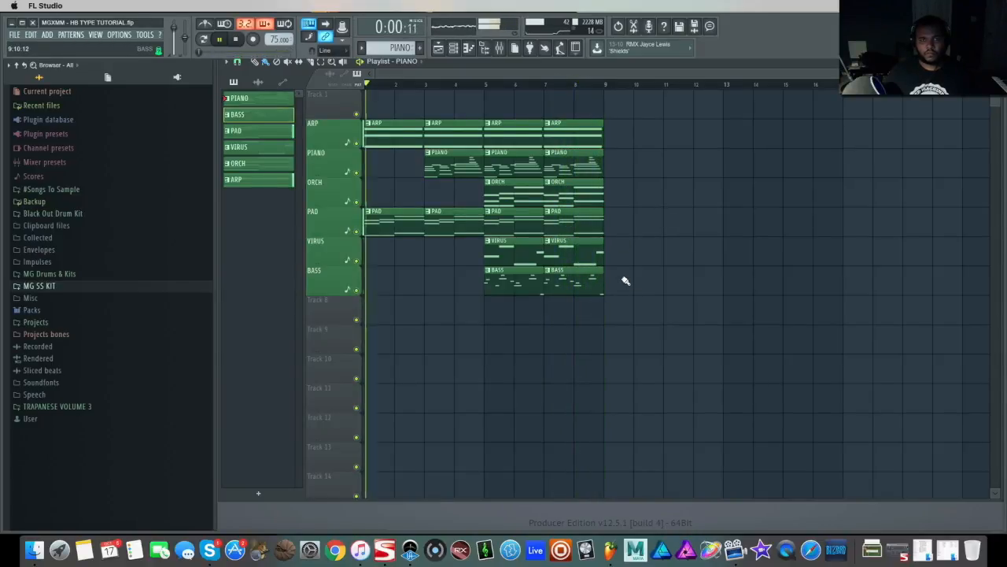
key(space)
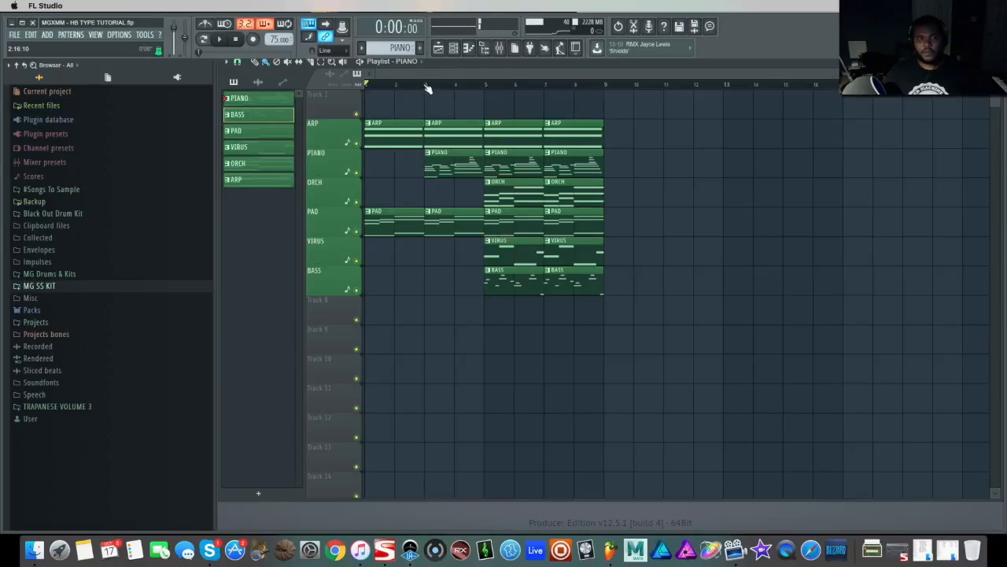
Step: Select bars 1–2 as the loop range, create a pattern named MAIN DRM and place it on Track 1 at bar 1
drag(427, 89, 345, 92)
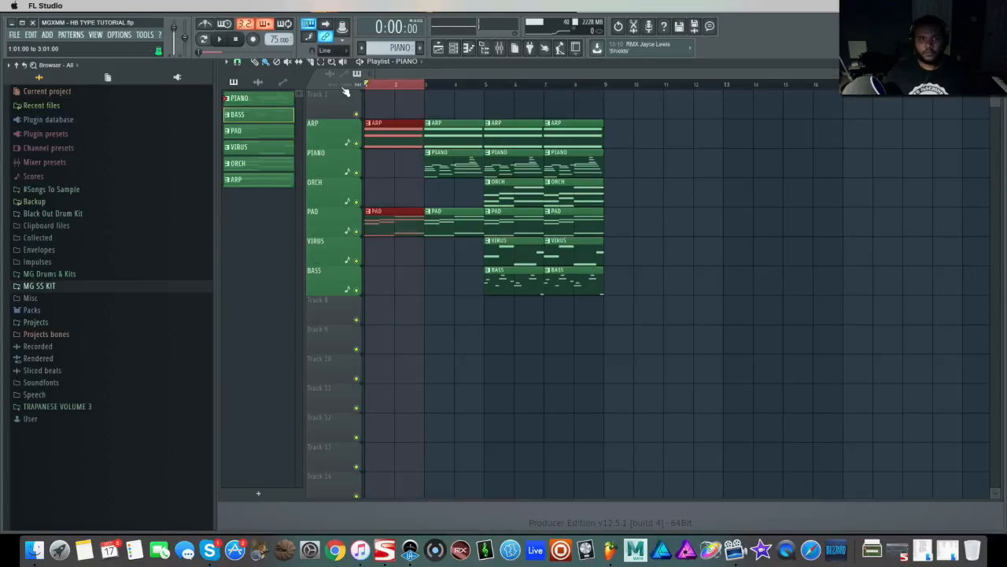
click(420, 49)
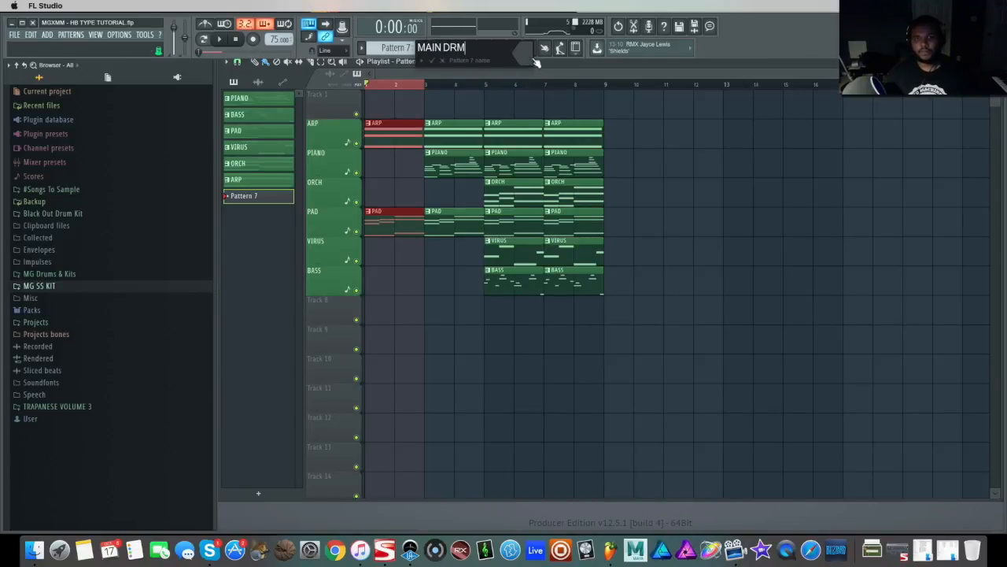
key(Return)
click(390, 111)
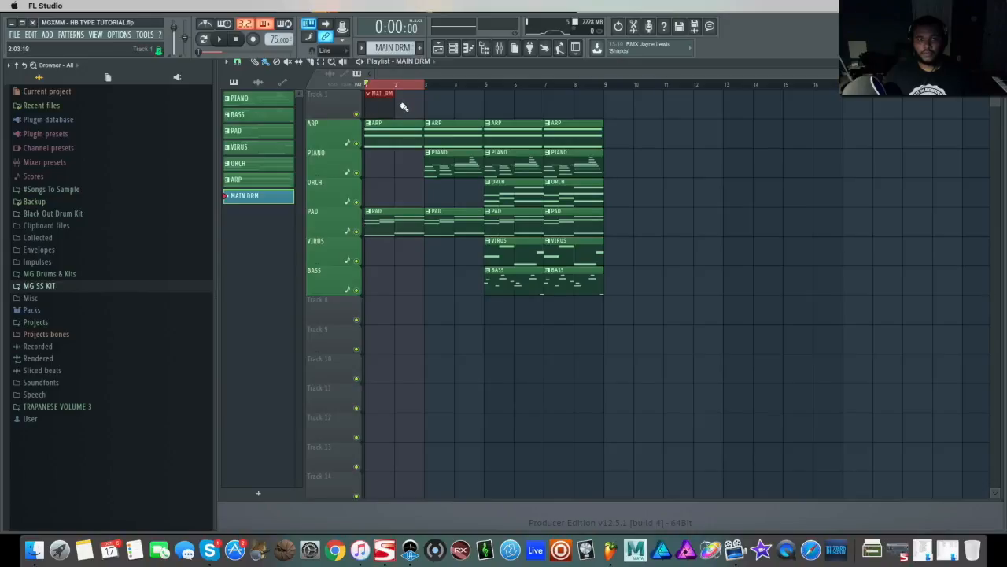
Step: Bring up the channel rack, move it over the arrangement and show the Unsorted drum channels
click(454, 48)
drag(562, 99, 625, 150)
click(477, 152)
click(485, 178)
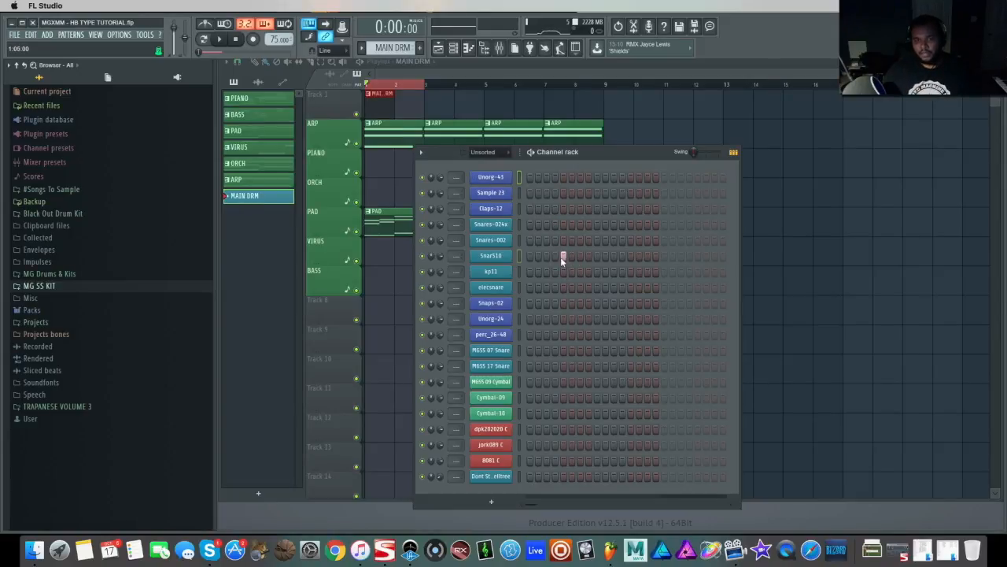
key(space)
click(631, 256)
right_click(630, 256)
right_click(563, 256)
key(space)
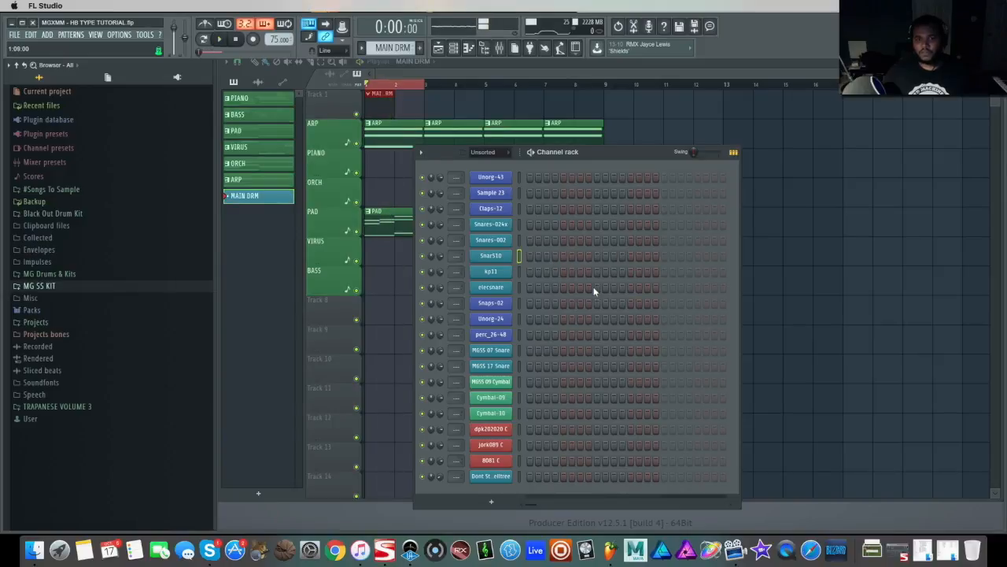
Step: Add a second MAIN DRM clip at bar 2 and put Snaps-02 hits on steps 5 and 13 while the loop plays
click(398, 111)
key(F6)
key(space)
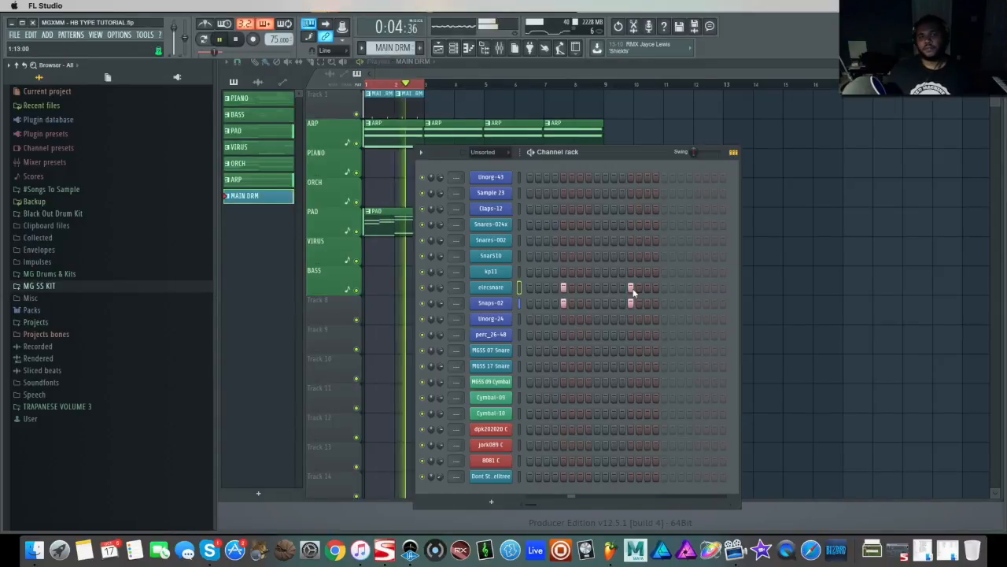
key(space)
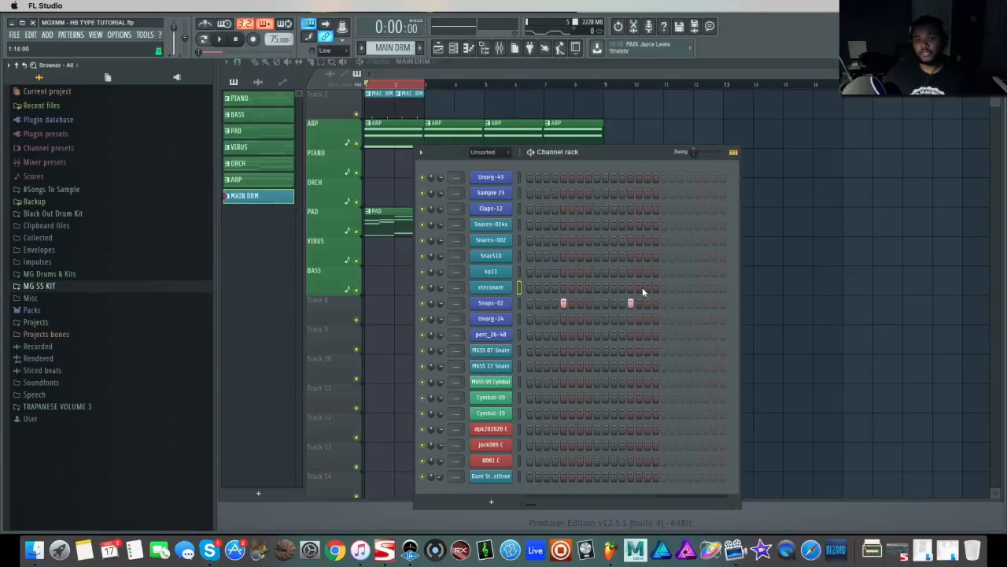
Step: Add elecsnare C5 notes on steps 4 and 11 in the piano roll and listen to the loop
key(F7)
key(space)
click(788, 192)
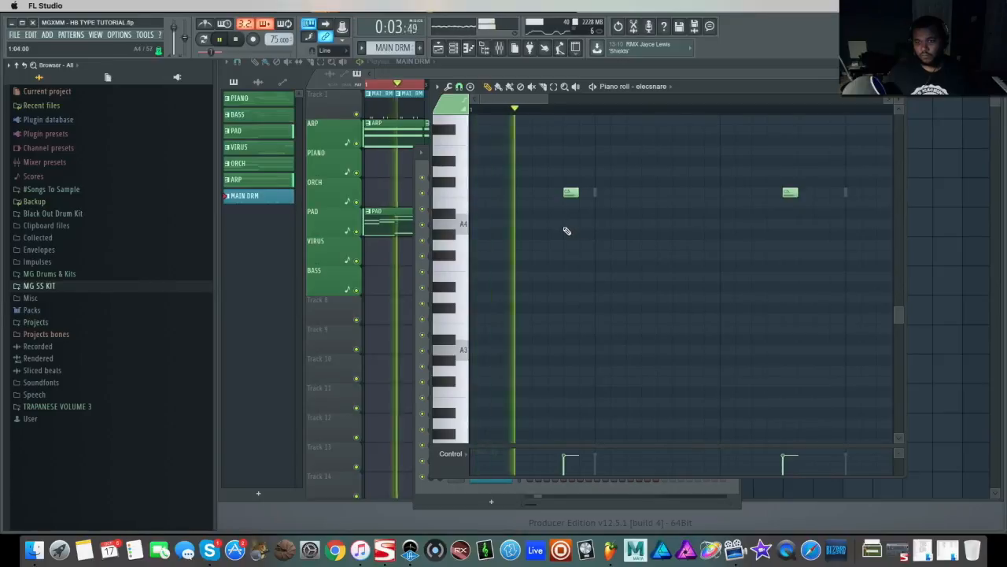
key(space)
Step: Set snapping to 1/4 step, turn the elecsnare hits into short rolls of two and four notes with varied velocities, and play them
click(459, 86)
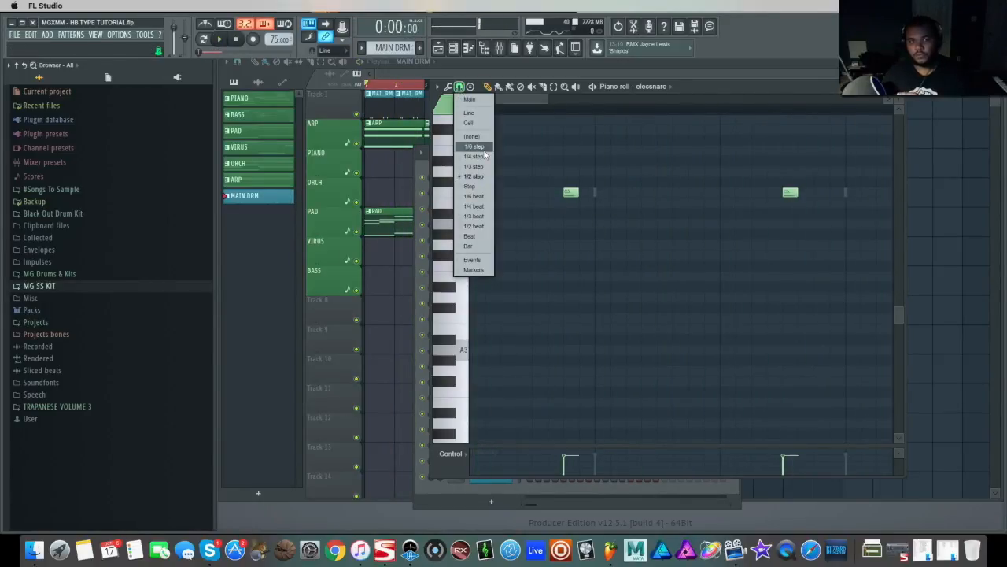
click(476, 156)
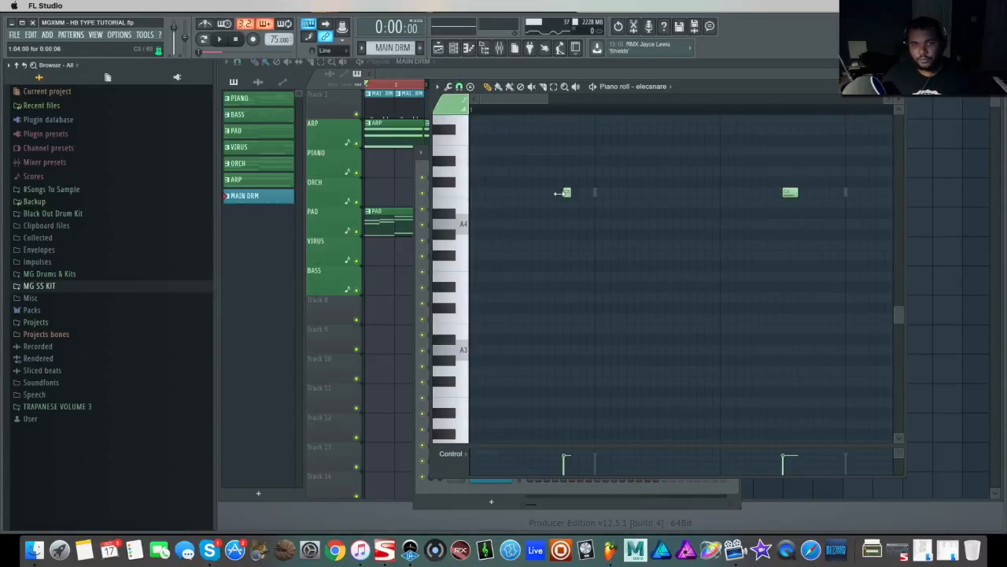
click(566, 192)
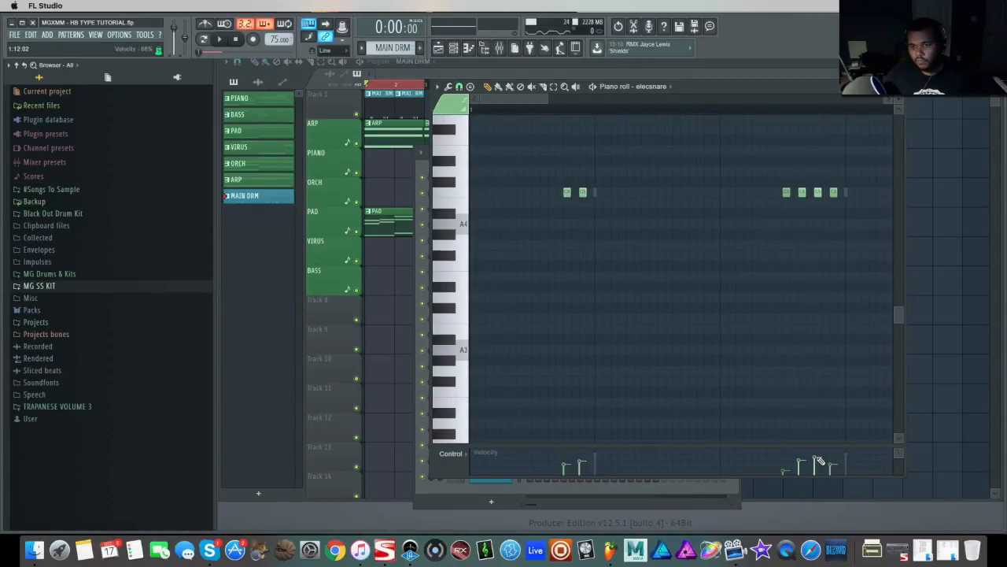
key(space)
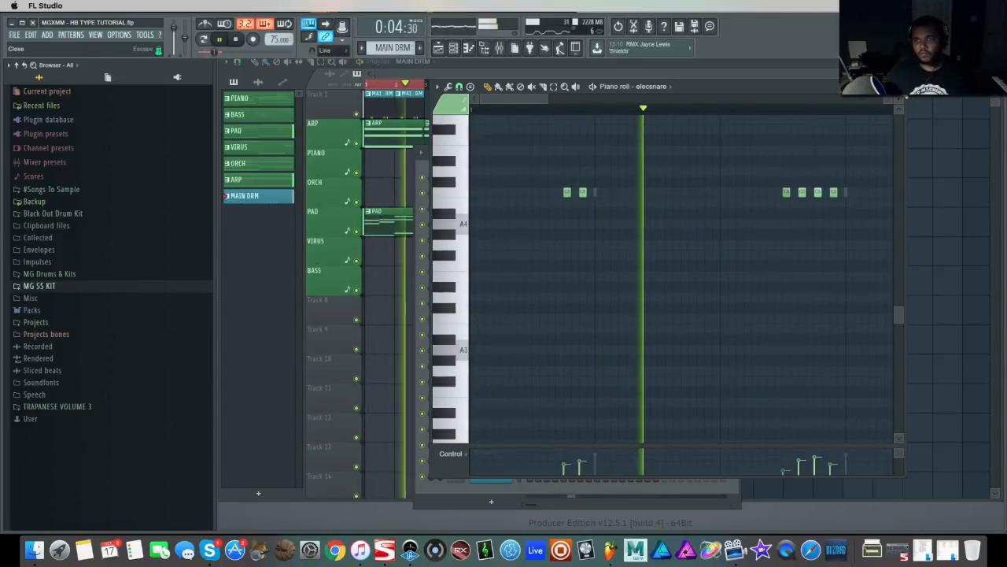
Step: Listen to the MAIN DRM loop and review the elecsnare rolls in the piano roll and channel rack
click(899, 88)
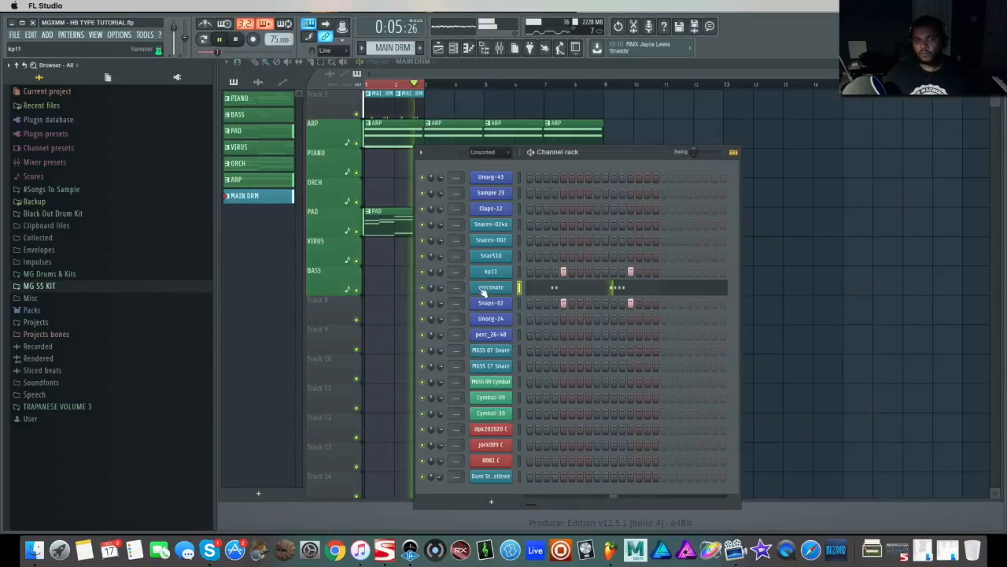
click(557, 291)
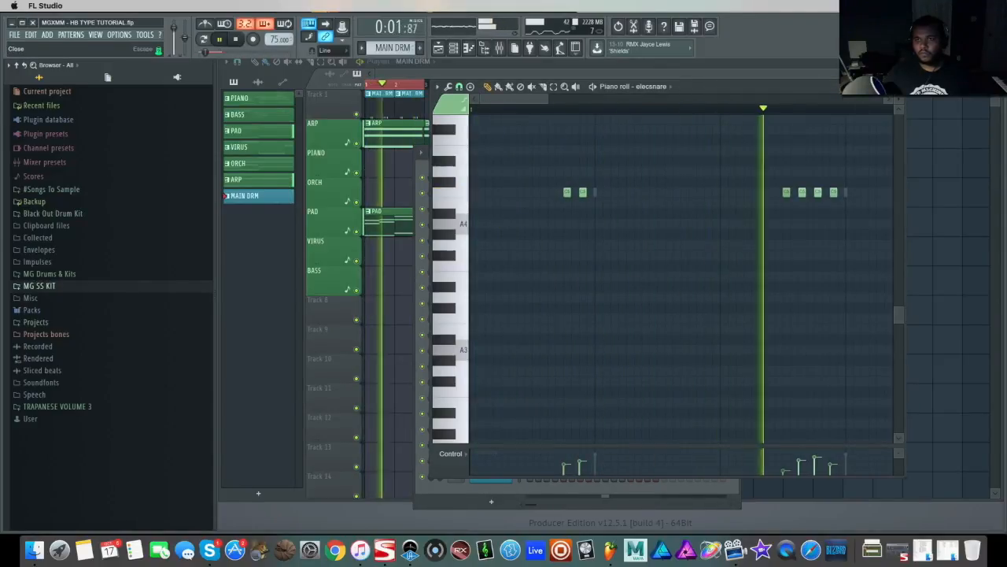
click(899, 88)
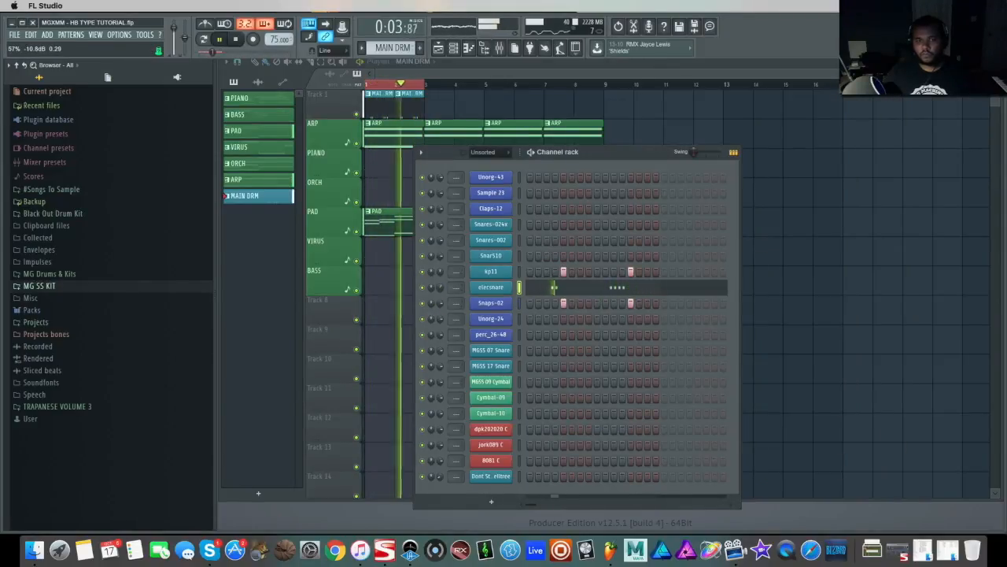
key(space)
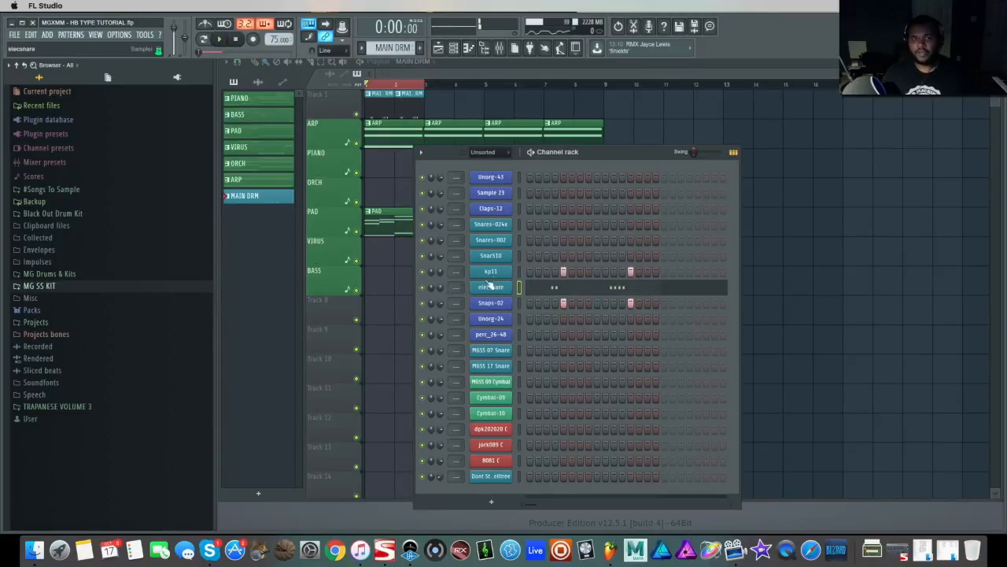
Step: Look at the ARP pattern's notes and return to the MAIN DRM pattern with the Unsorted drum channels shown
double_click(389, 139)
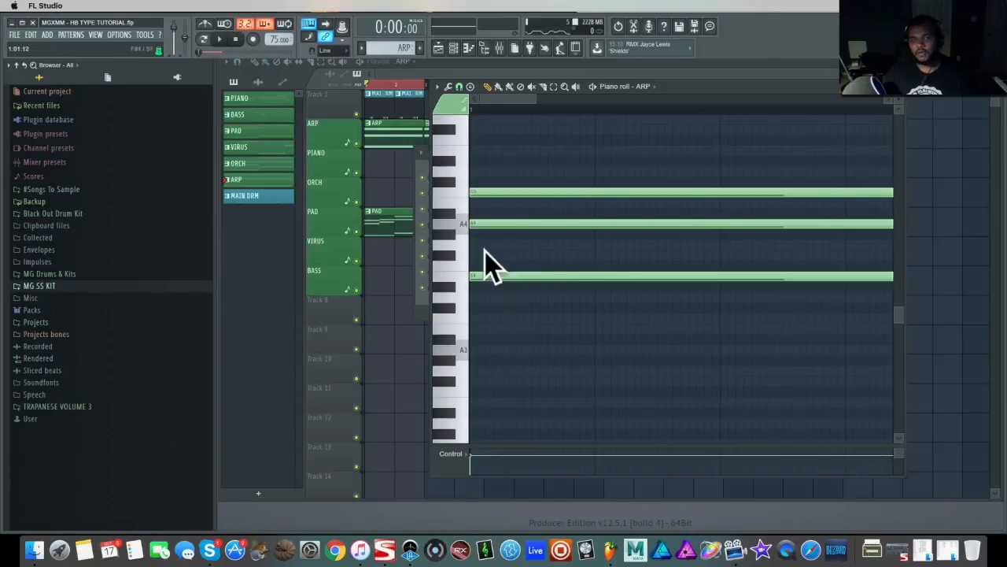
click(899, 86)
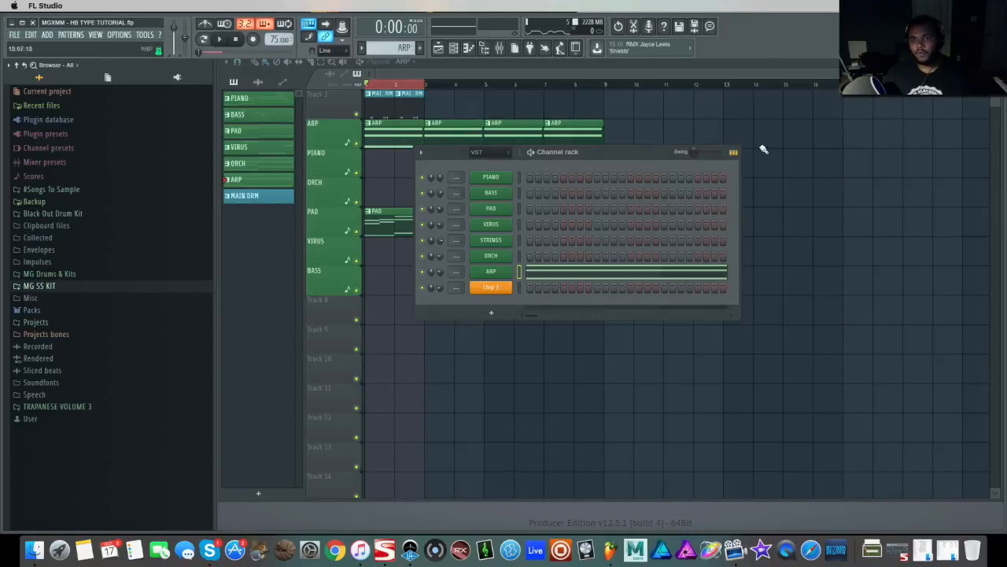
click(481, 152)
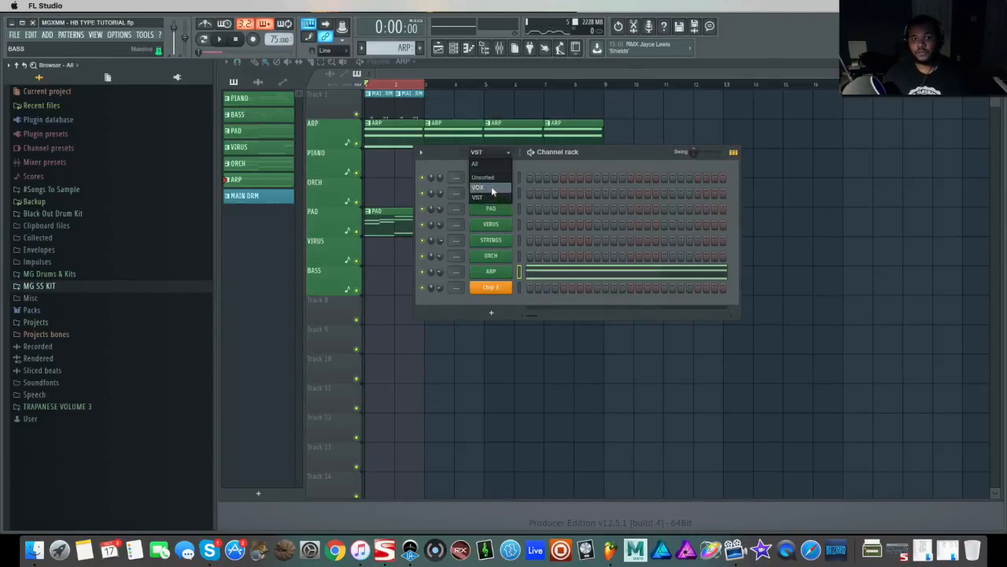
click(483, 183)
double_click(380, 112)
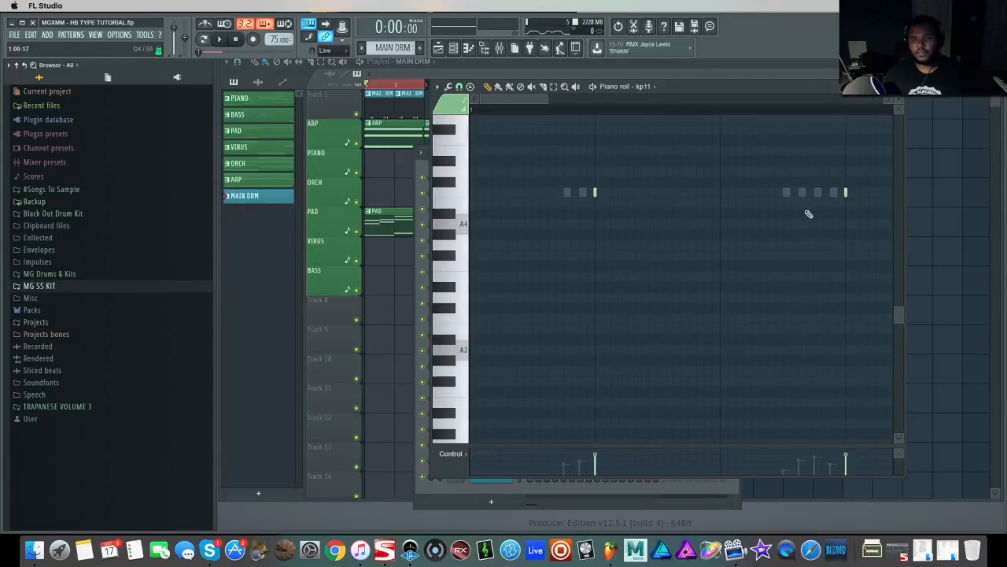
click(900, 86)
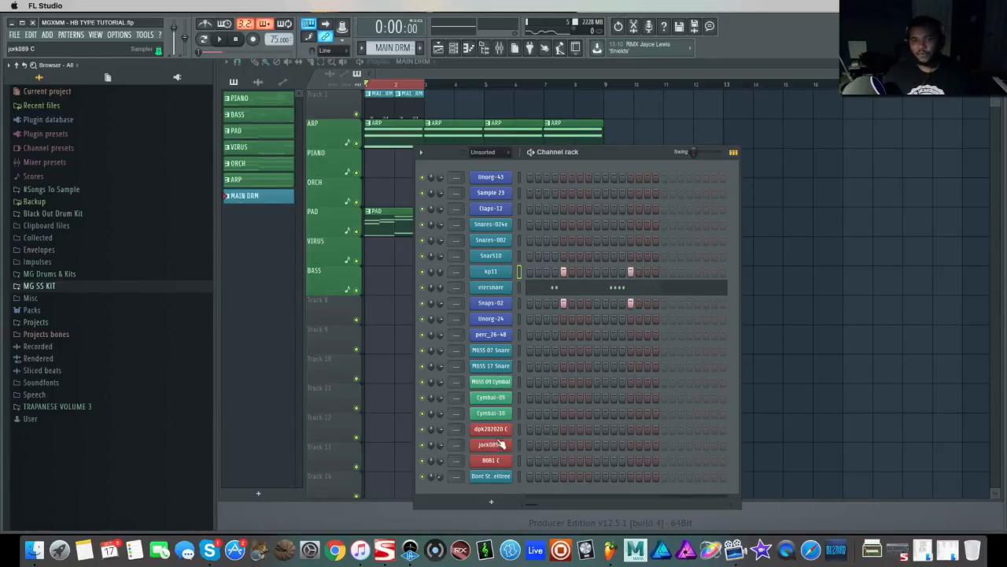
Step: Try the dpk202020 C kick on steps 1 and 4 against the loop
right_click(505, 433)
key(Escape)
click(531, 429)
key(space)
click(556, 430)
key(space)
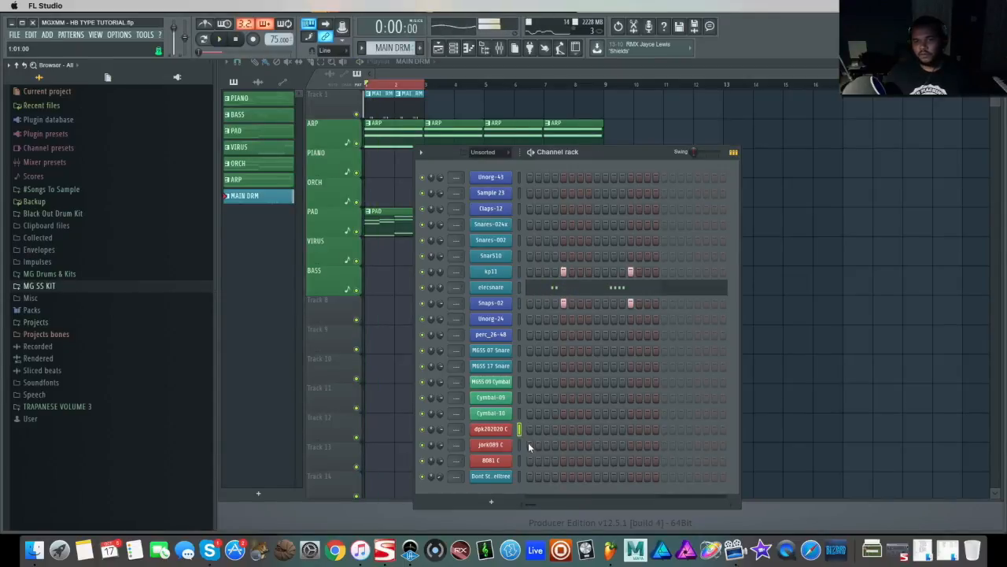
Step: Place jork009 C kicks on steps 1, 4, 7 and 11 of MAIN DRM, checking them against the loop
click(556, 444)
key(space)
key(space)
key(space)
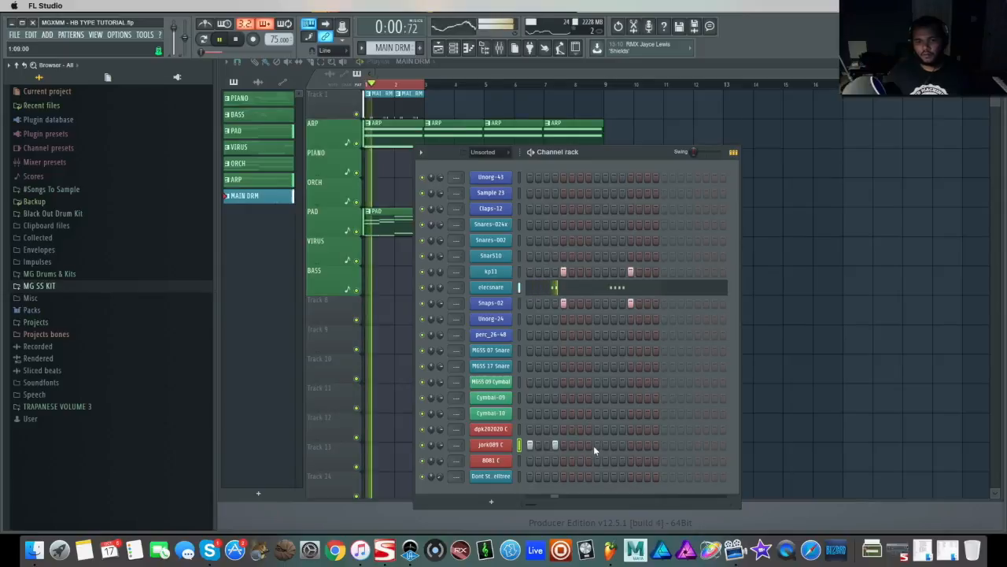
key(space)
key(space)
click(580, 445)
click(614, 445)
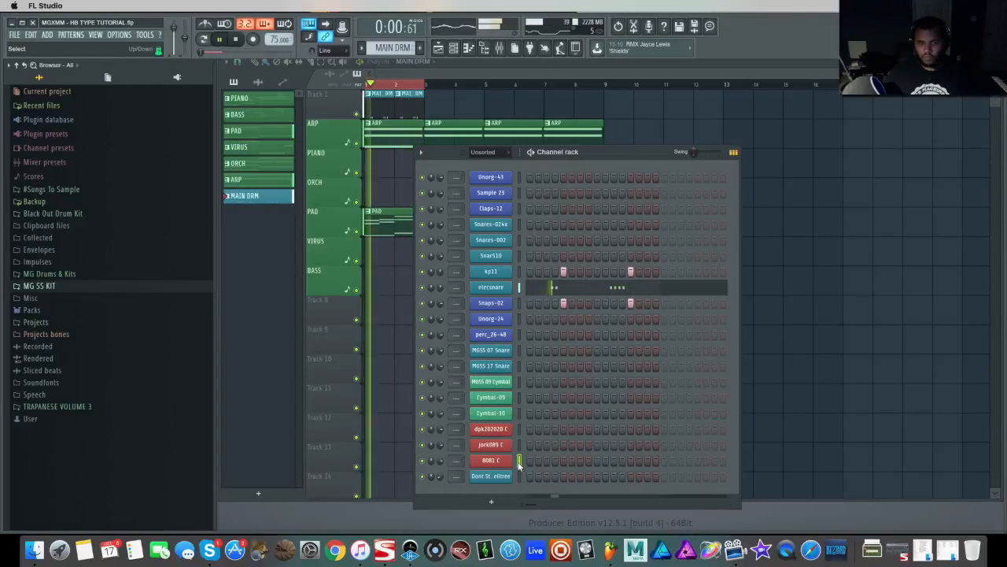
Step: Paste the kick steps back into jork009 C, add an 8081 C hit on step 15 and listen to the loop
click(521, 448)
key(super+v)
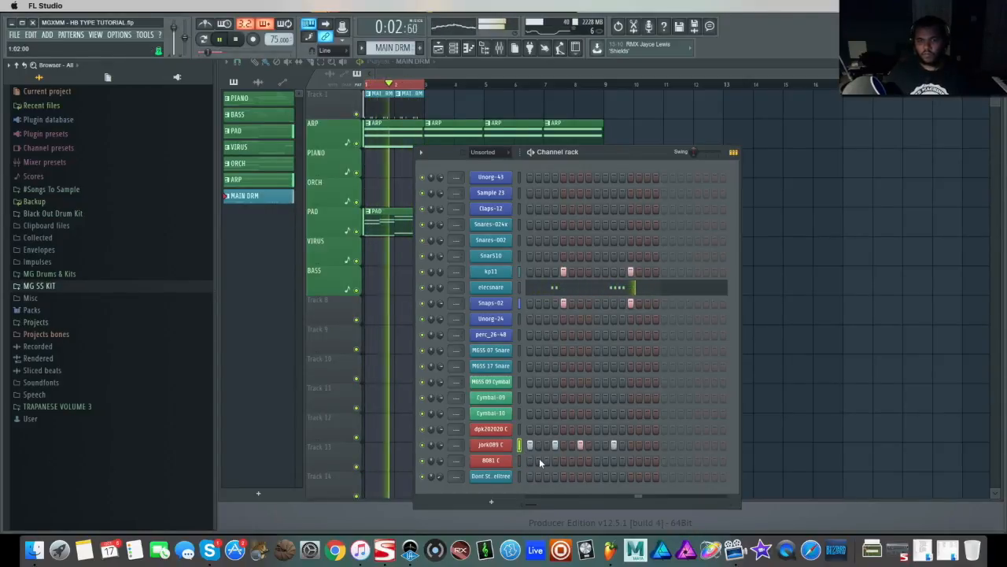
click(647, 461)
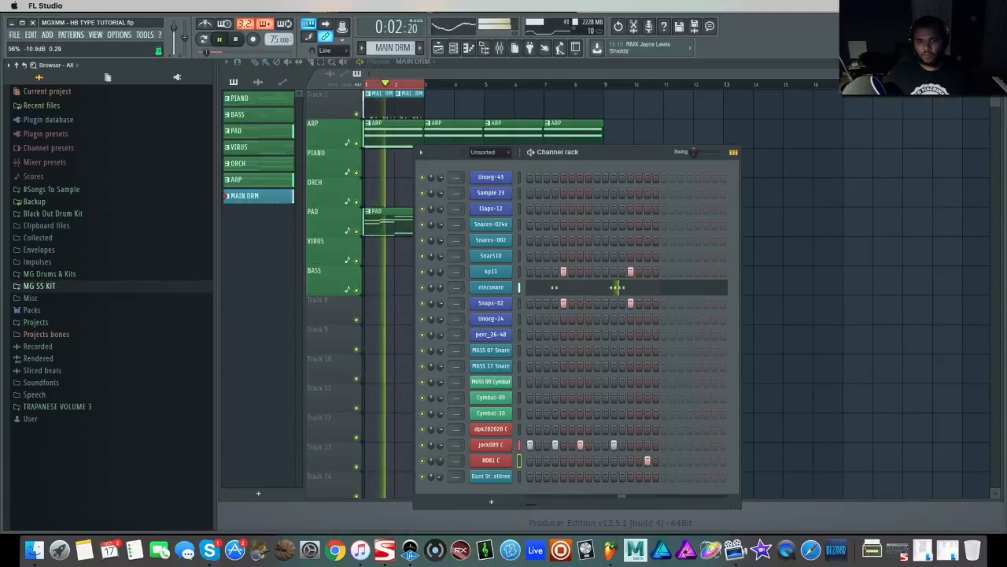
scroll(441, 465, up, 2)
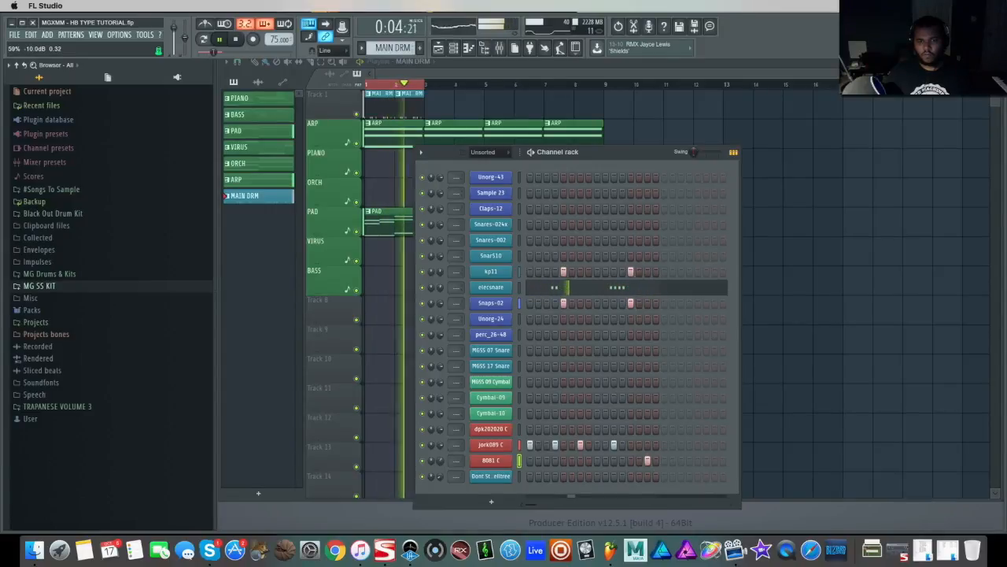
key(space)
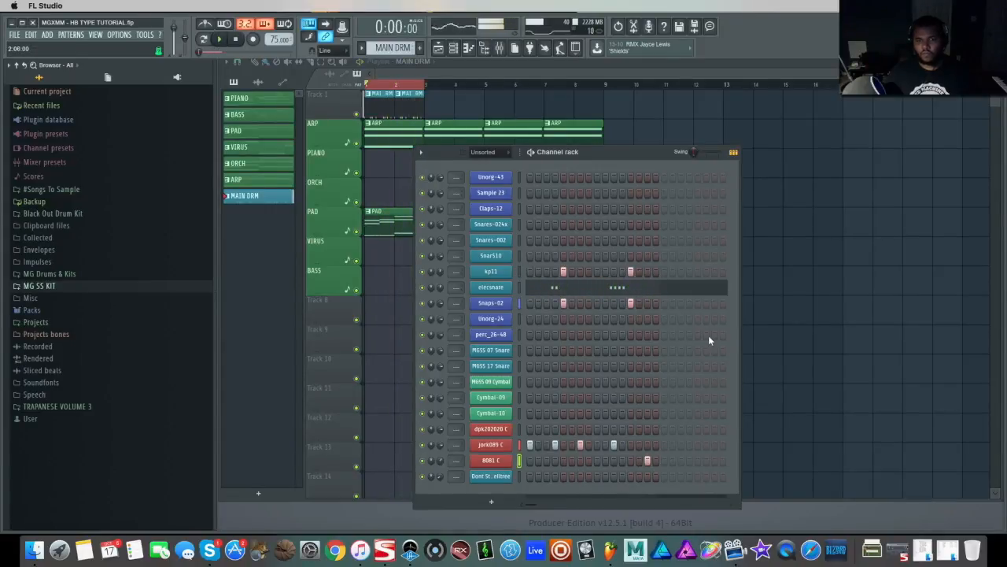
Step: Add a third MAIN DRM clip at bar 3, clear the time selection and move the drum clips to Track 9
key(F6)
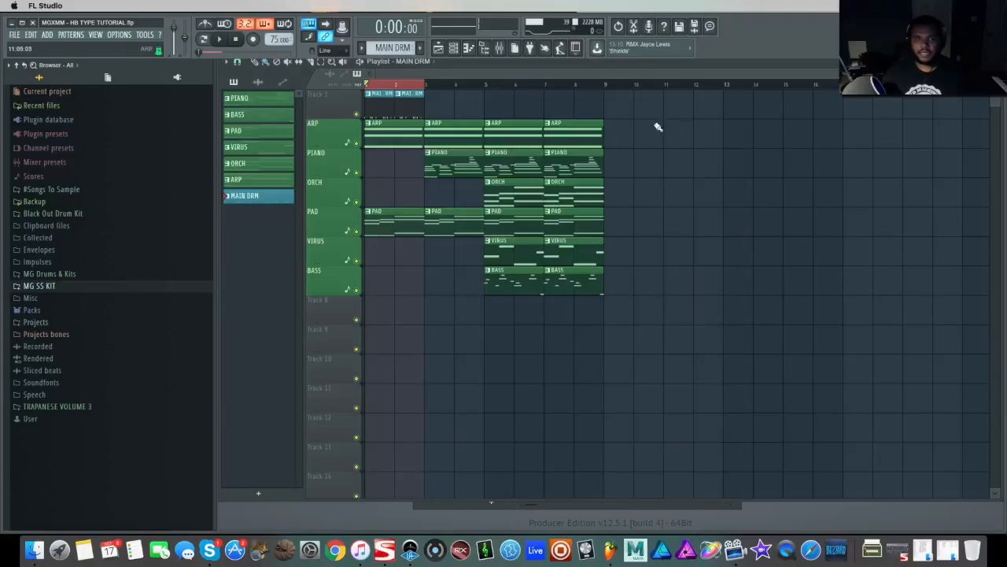
click(442, 116)
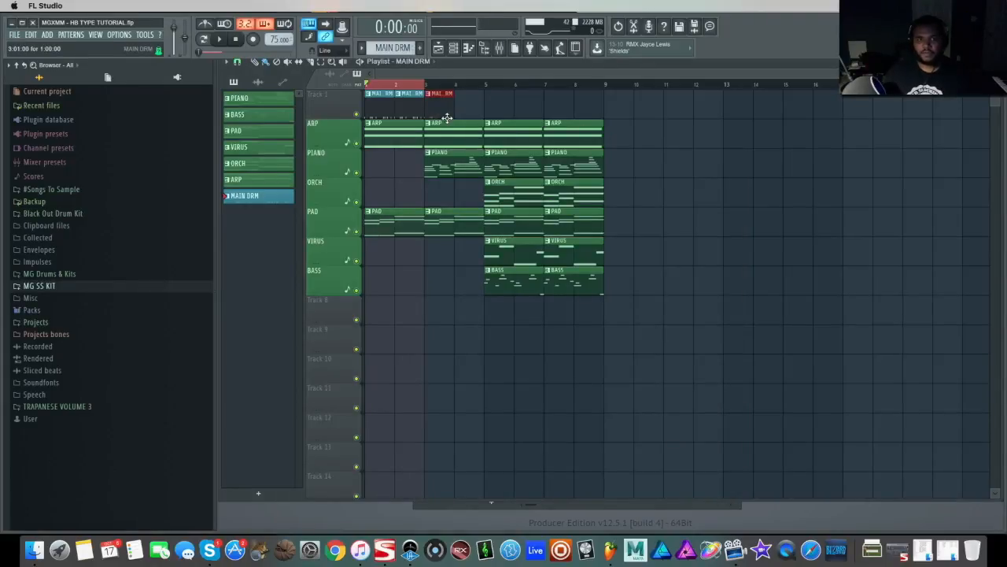
click(414, 84)
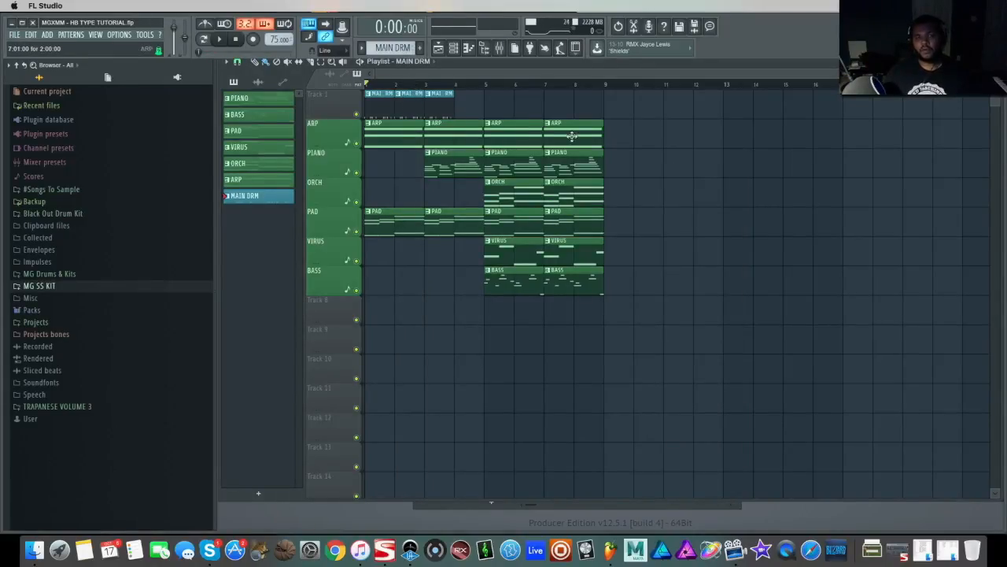
drag(489, 107, 379, 355)
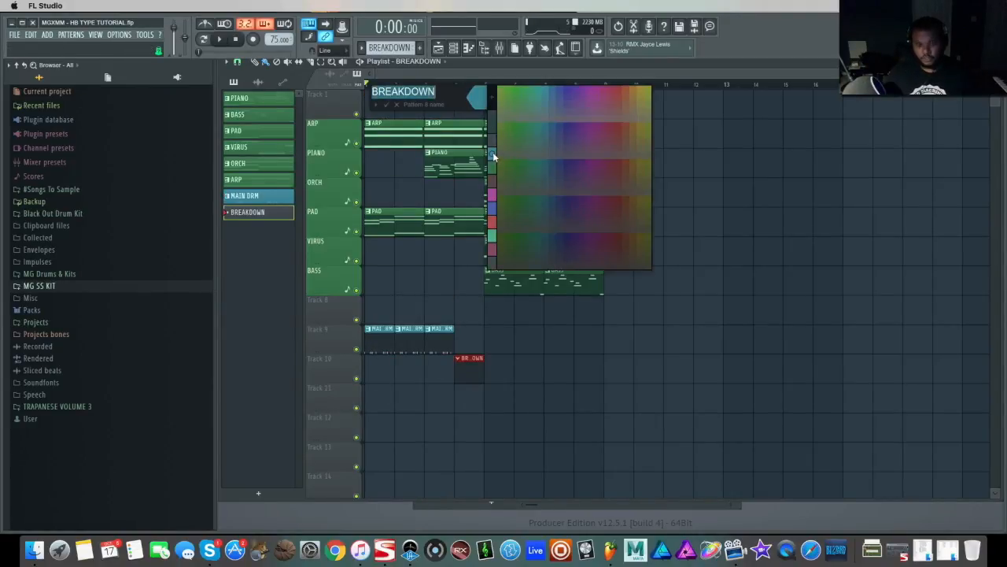
Step: Create a pattern named BREAKDOWN in the same blue as MAIN DRM, with its clip at bar 4 of Track 10
click(493, 152)
key(Return)
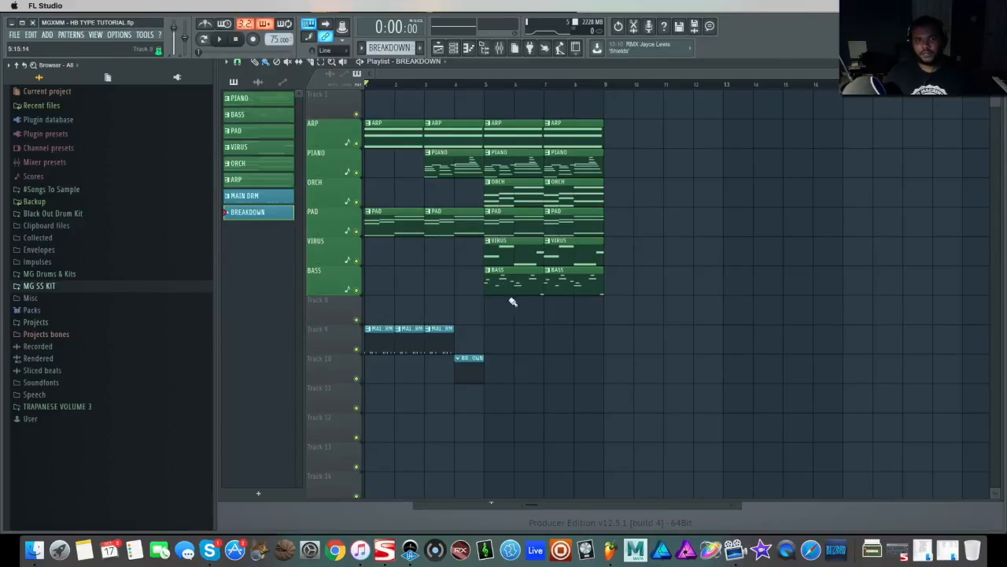
Step: Set the playback loop to bar 4, over the BREAKDOWN clip, and start playing it
drag(486, 85, 352, 94)
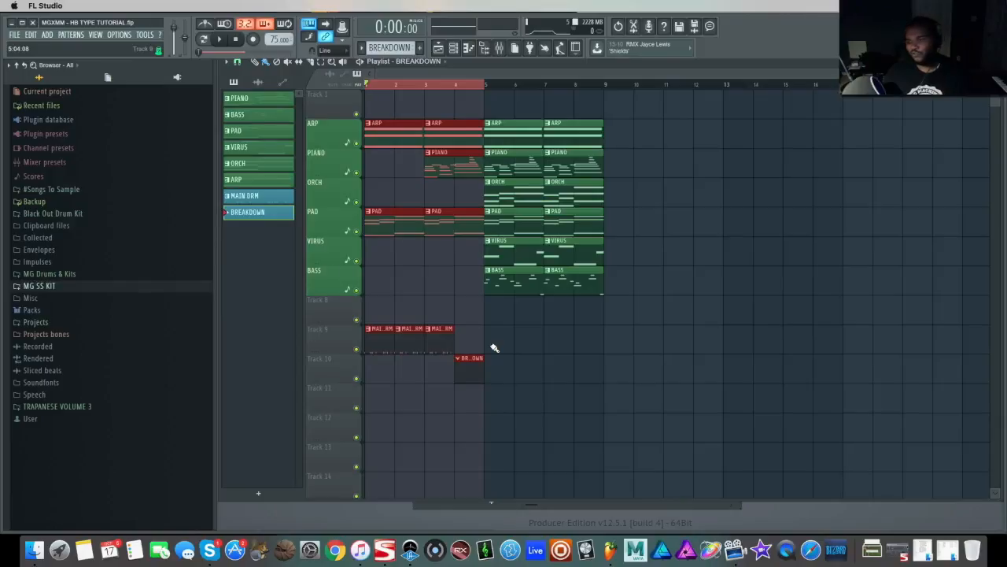
key(super+d)
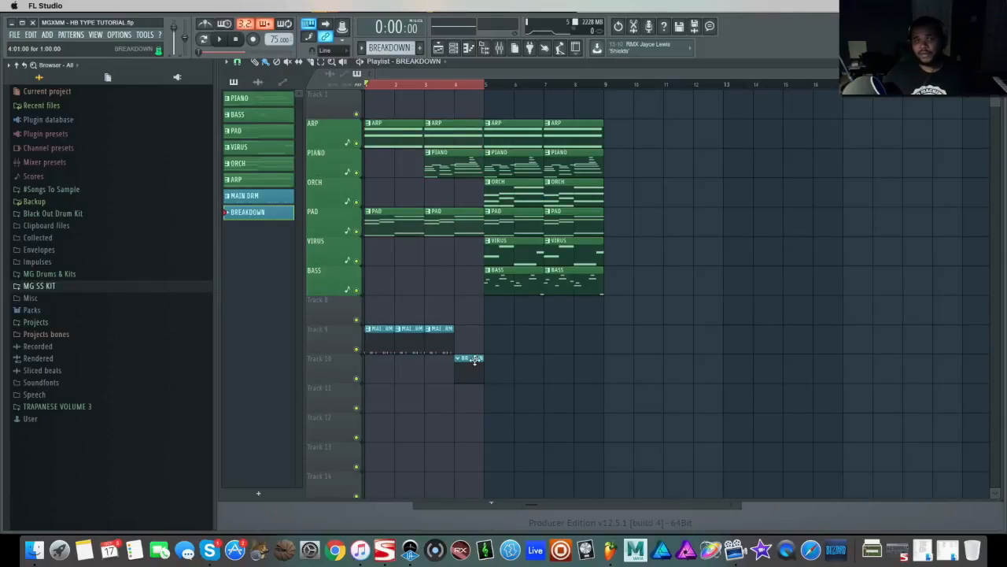
drag(482, 88, 463, 87)
key(space)
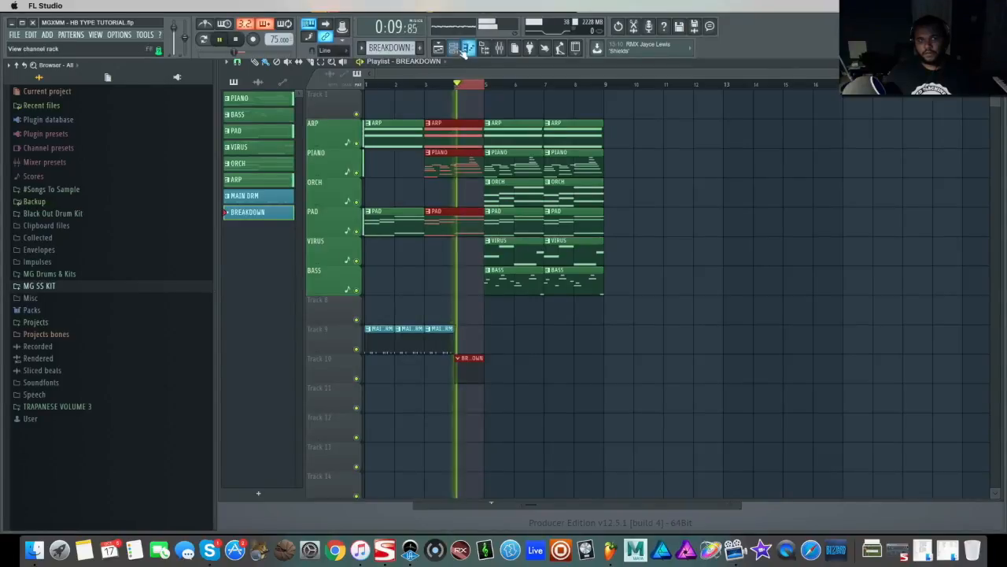
Step: Shorten Cymbal-09 with a longer fade-out and place its BREAKDOWN hits on steps 1, 3, 7 and 9
key(F6)
click(482, 402)
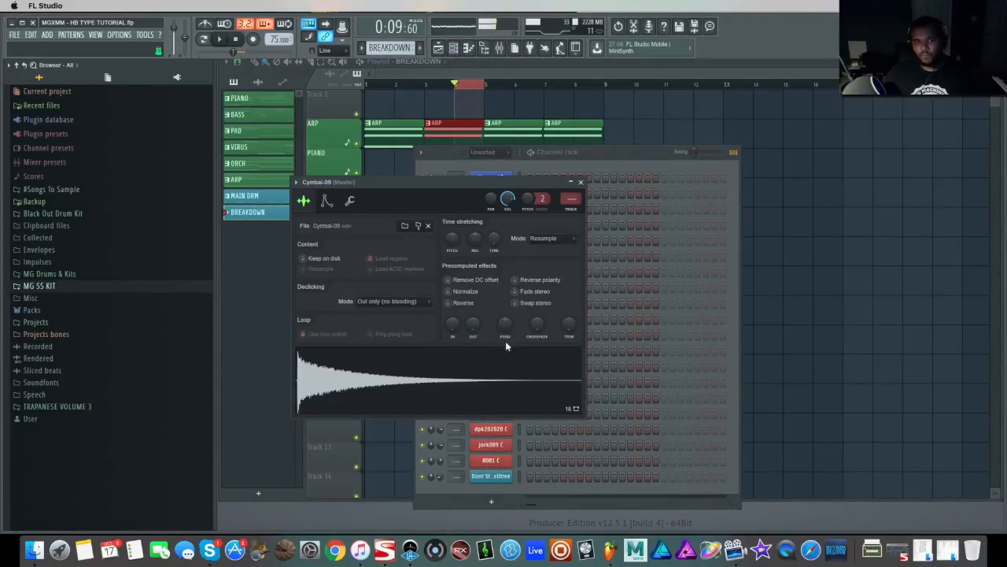
mouse_move(473, 324)
mouse_down()
mouse_move(473, 307)
mouse_move(472, 318)
mouse_up()
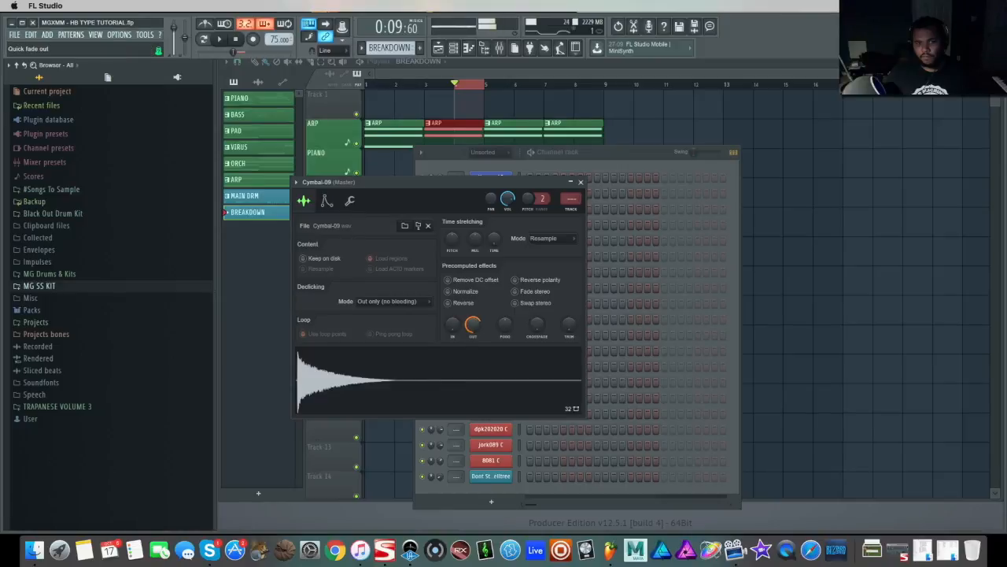
click(580, 182)
key(space)
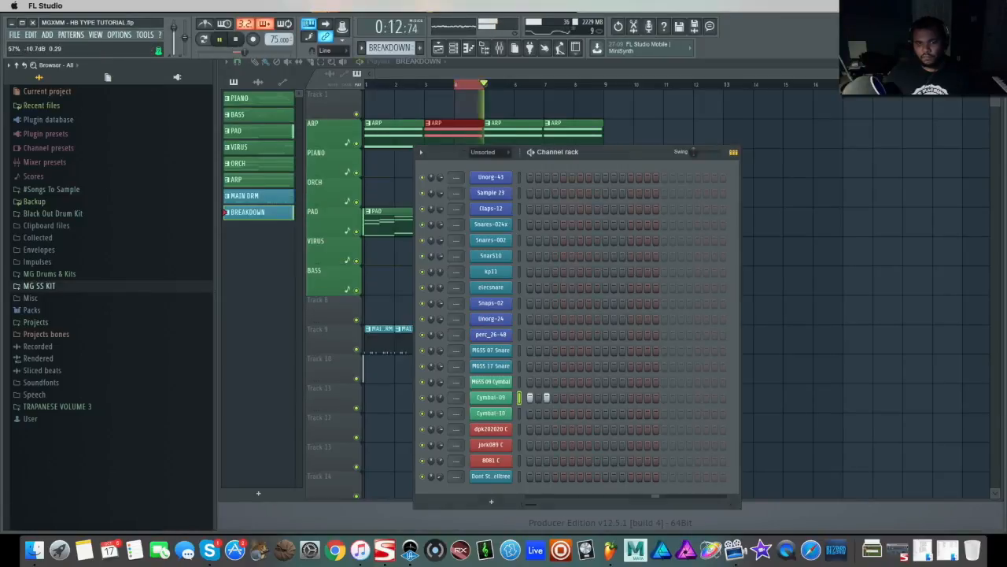
click(597, 397)
click(580, 397)
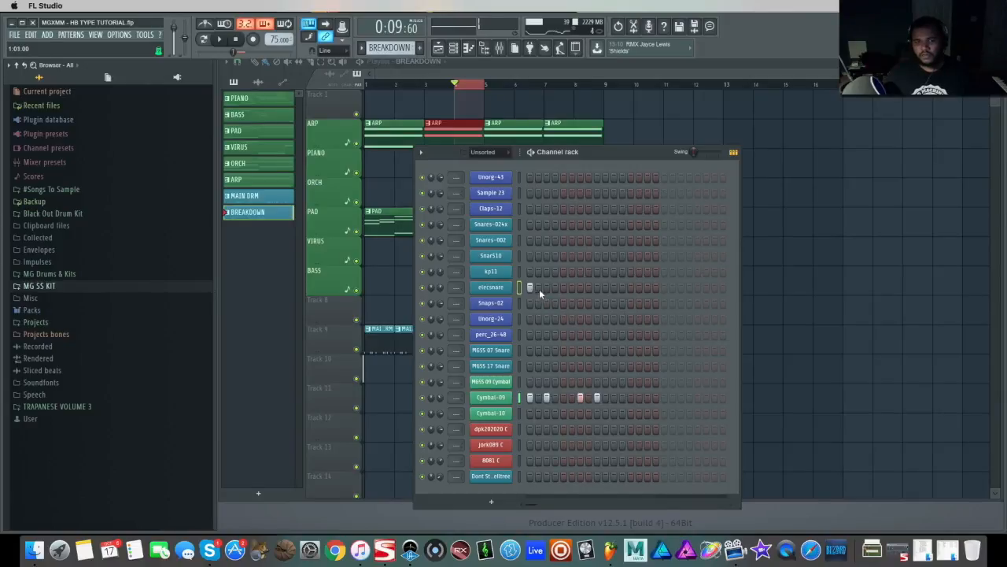
Step: Layer the breakdown with elecsnare on steps 1, 3, 7, 9, 12 and 13, Snaps-02 on step 13 and a turned-down Claps-12 roll from step 13
click(597, 287)
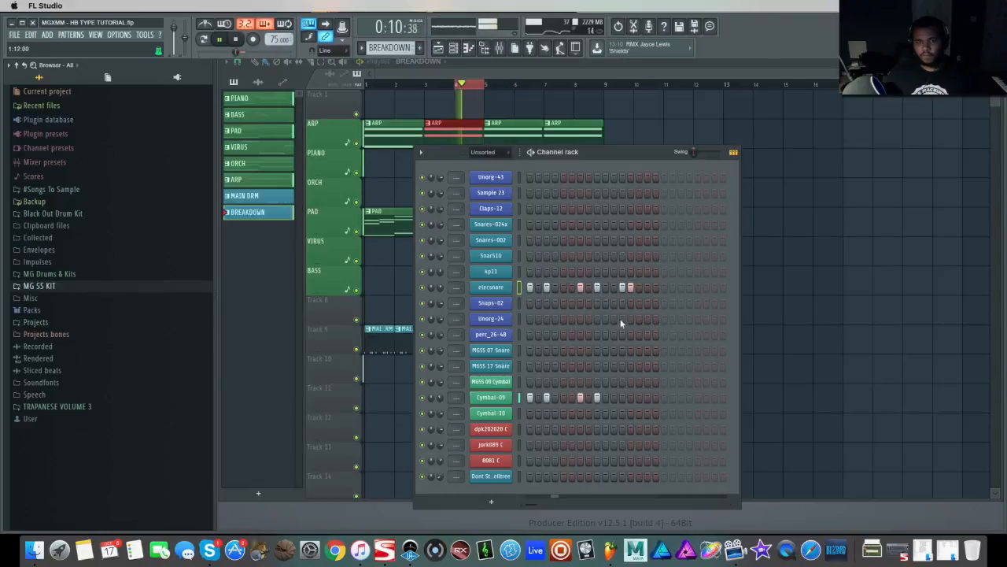
click(630, 303)
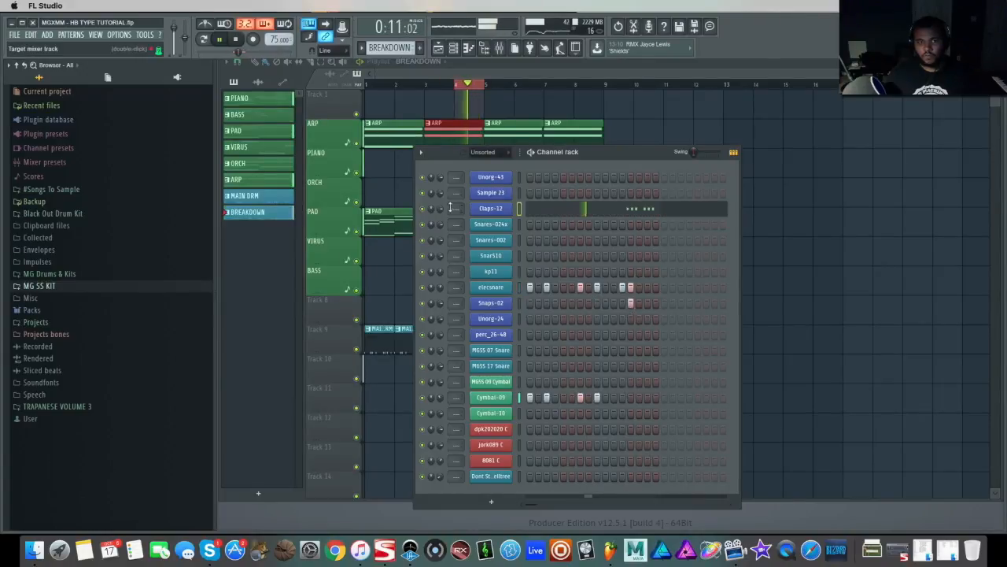
drag(441, 209, 441, 225)
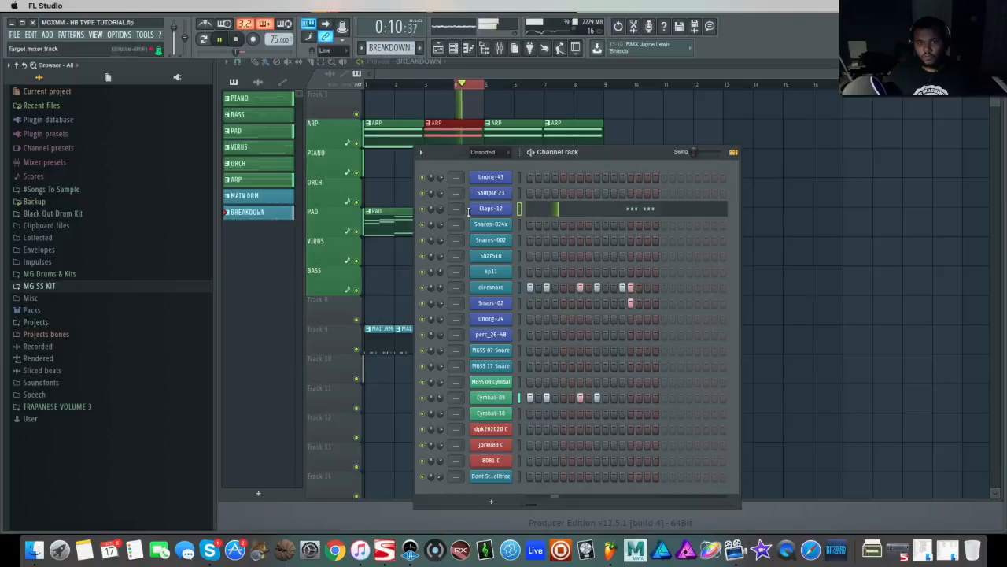
key(space)
Step: Extend the loop selection to bars 1 through 4 in the Playlist and play the arrangement with the new breakdown
click(510, 93)
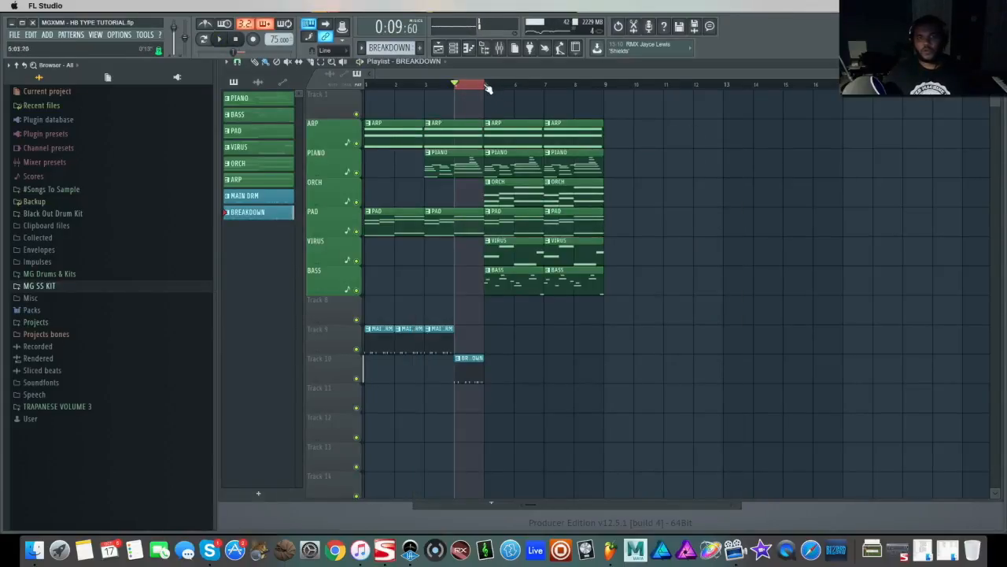
drag(456, 87, 332, 88)
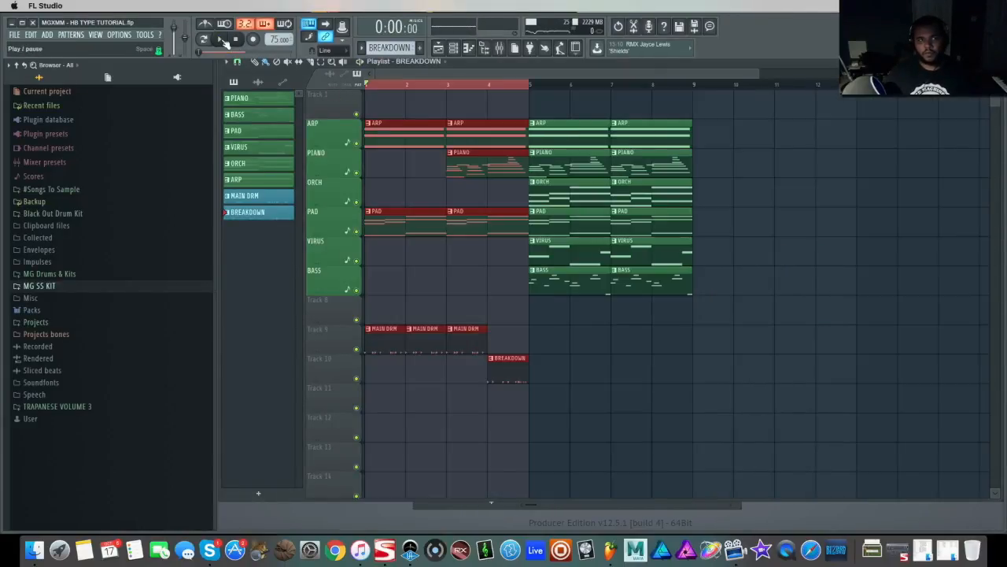
click(220, 40)
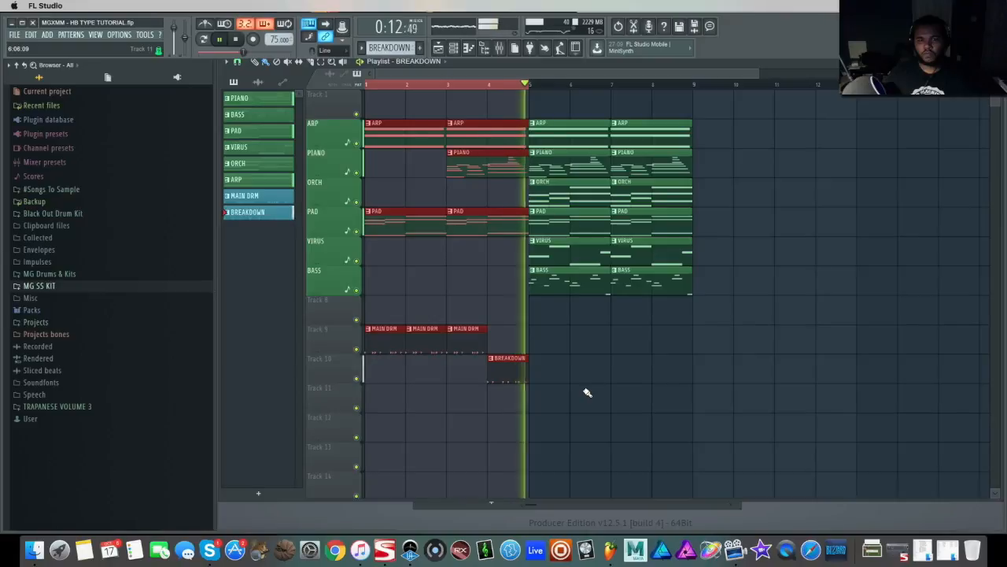
key(space)
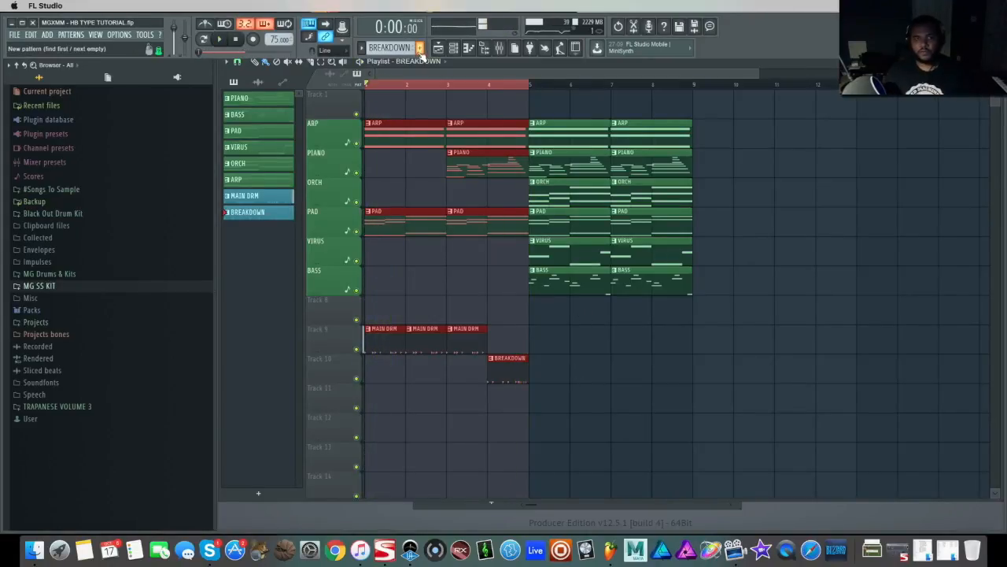
Step: Create a new pattern named VOX and place its clips in bars 1, 2 and 3 on Track 11 of the Playlist
click(421, 49)
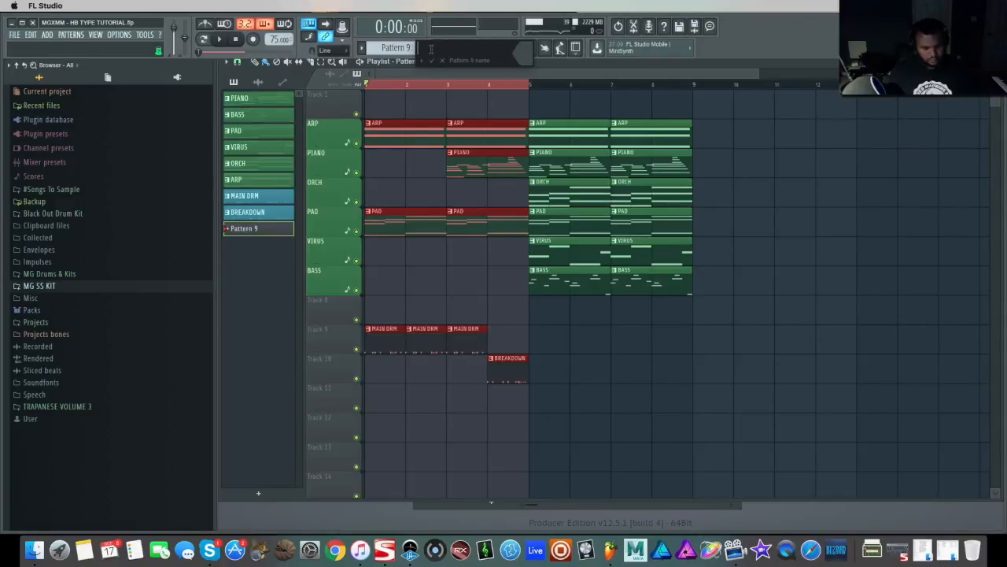
key(Return)
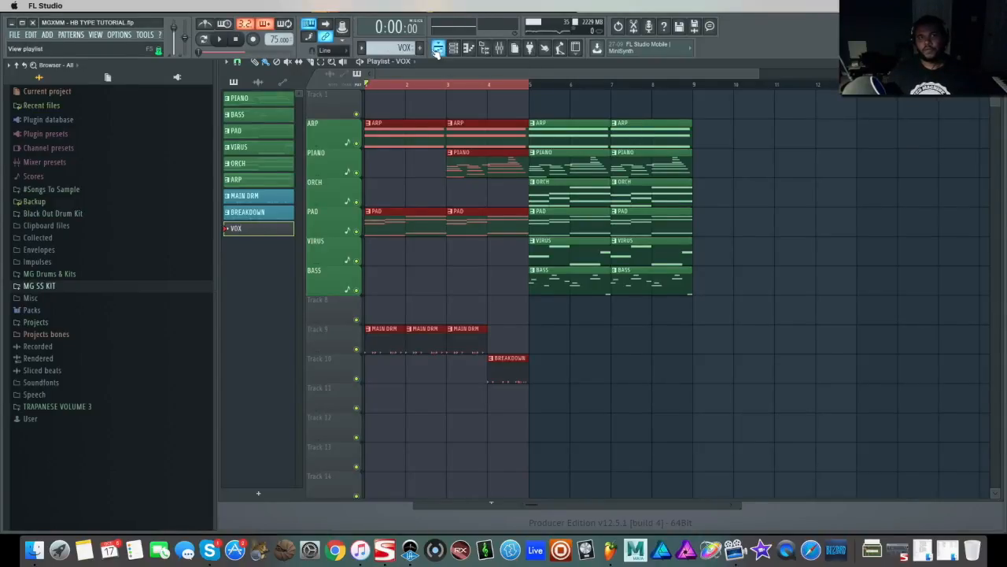
click(384, 391)
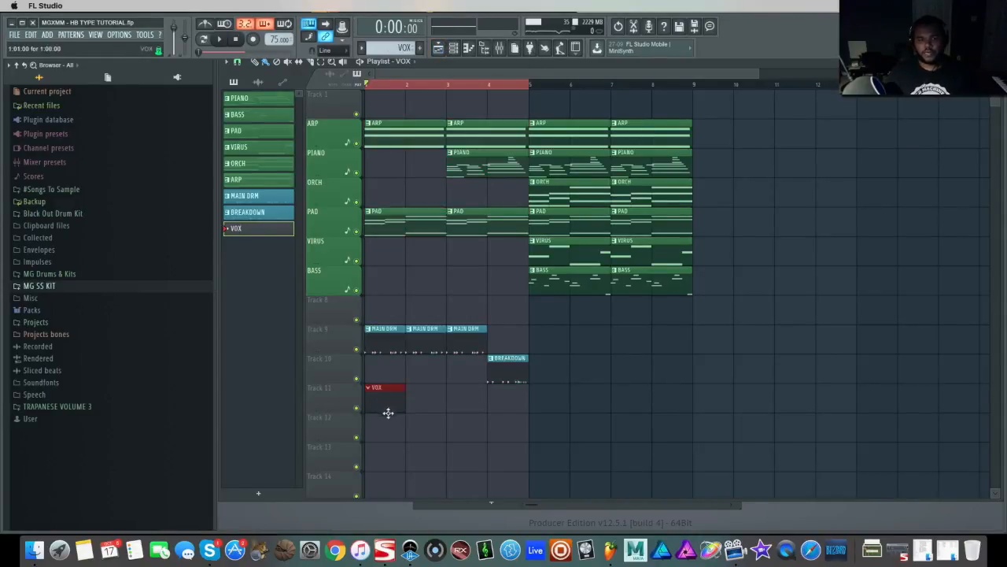
click(433, 403)
click(450, 405)
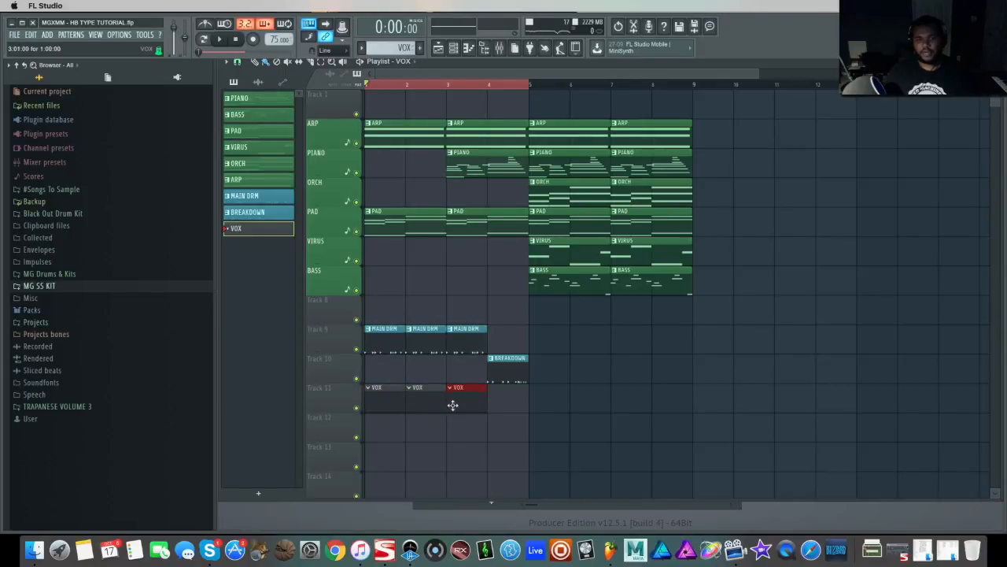
Step: Show the VOX group in the Channel rack and examine the sample settings of the hayy vocal
click(454, 49)
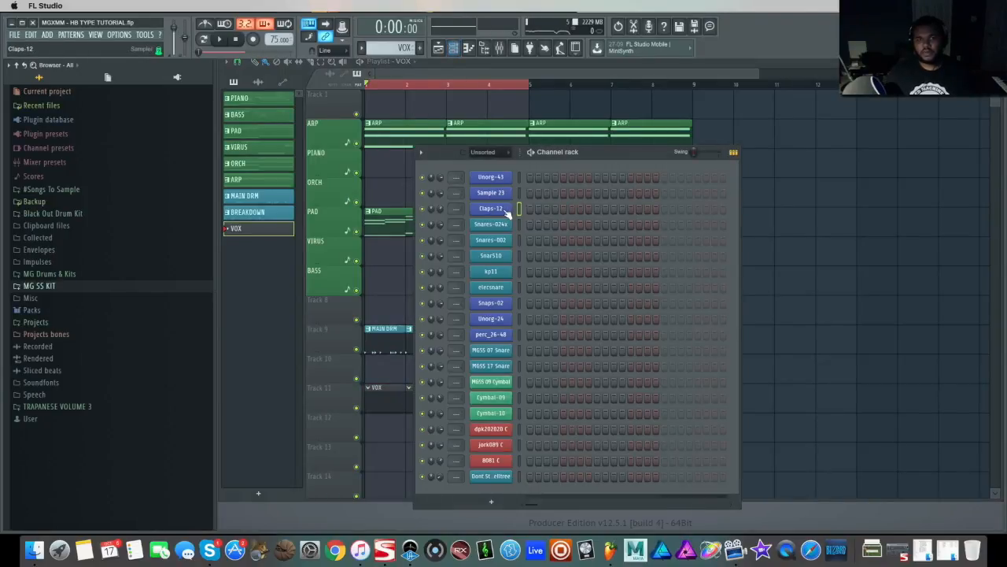
click(498, 158)
click(495, 189)
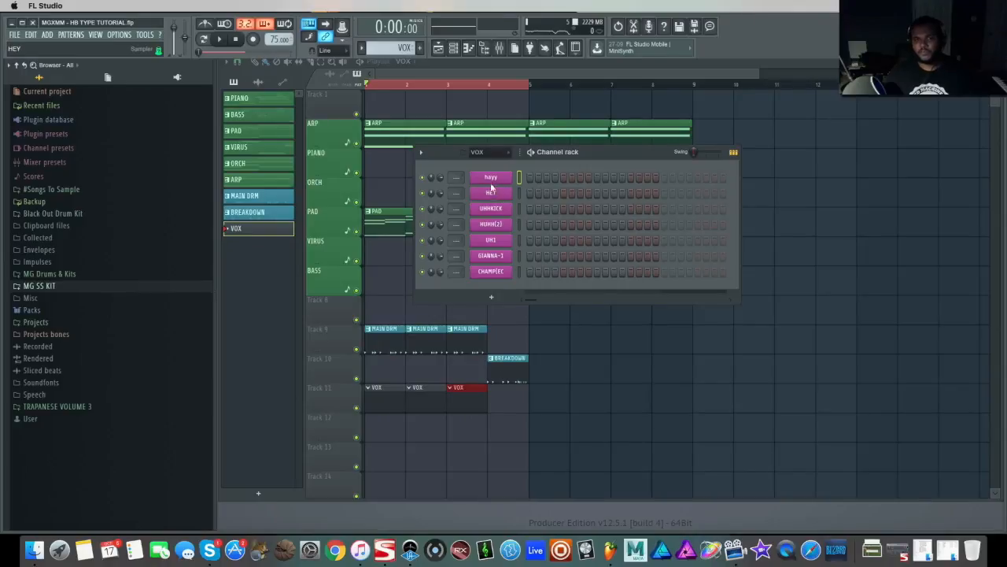
click(491, 178)
click(329, 219)
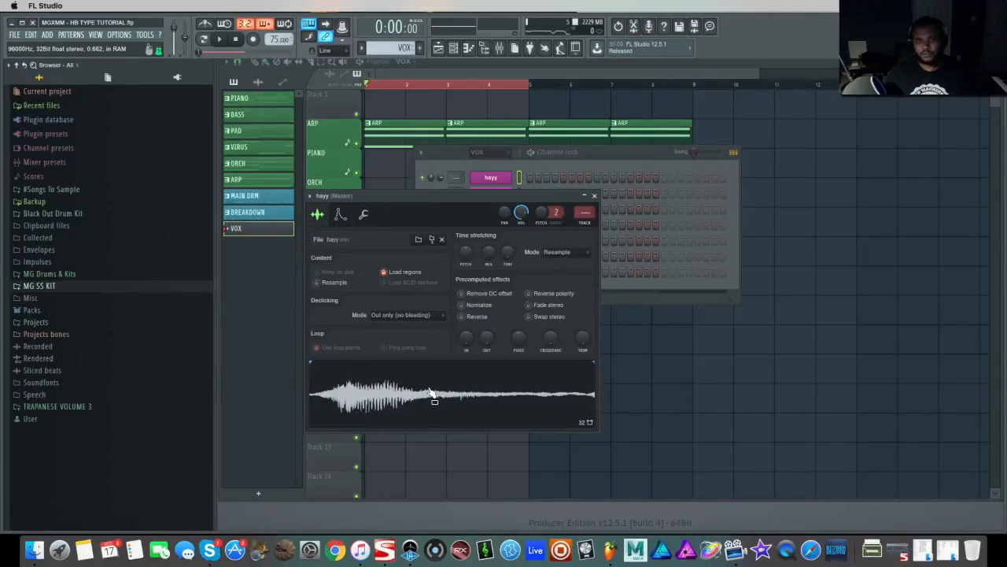
click(594, 195)
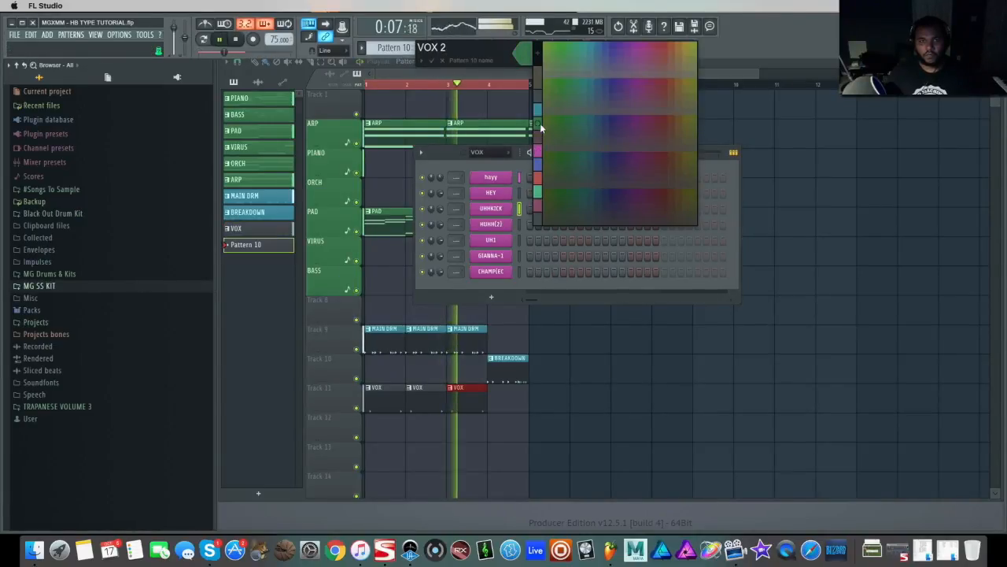
Step: Name the new pattern VOX 2 with a green color, give the VOX pattern green too, and stop playback
click(540, 125)
right_click(272, 229)
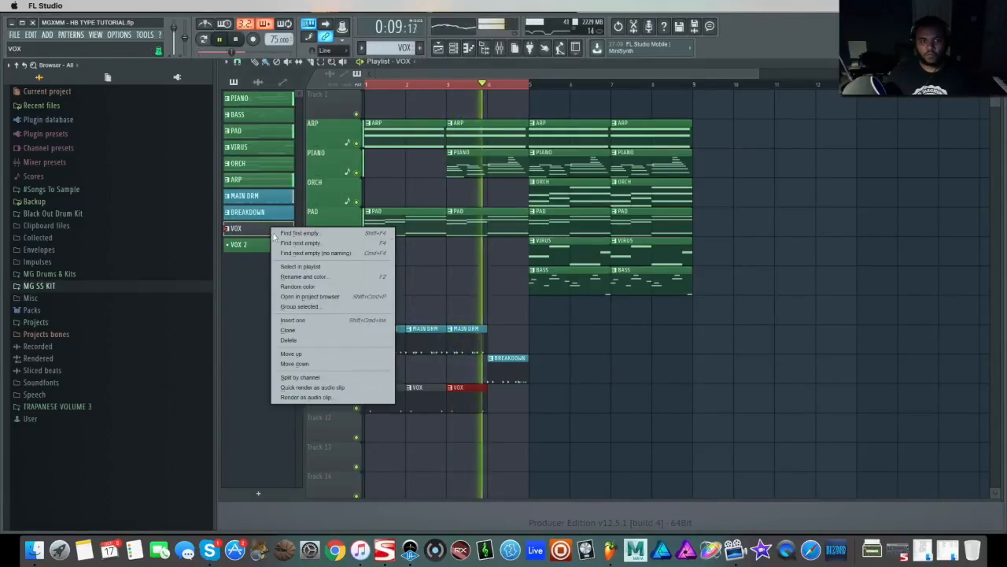
click(340, 278)
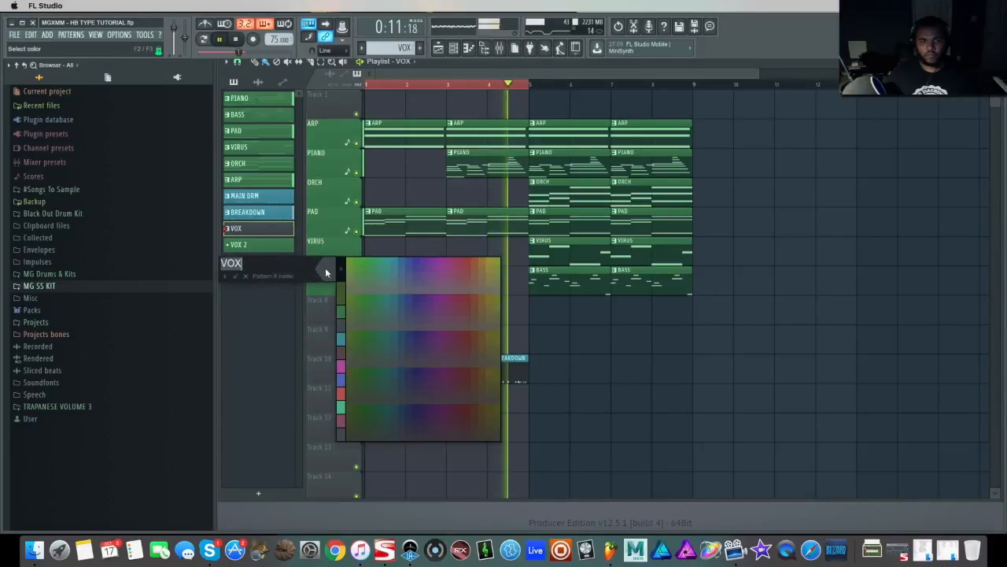
click(347, 319)
key(Return)
key(space)
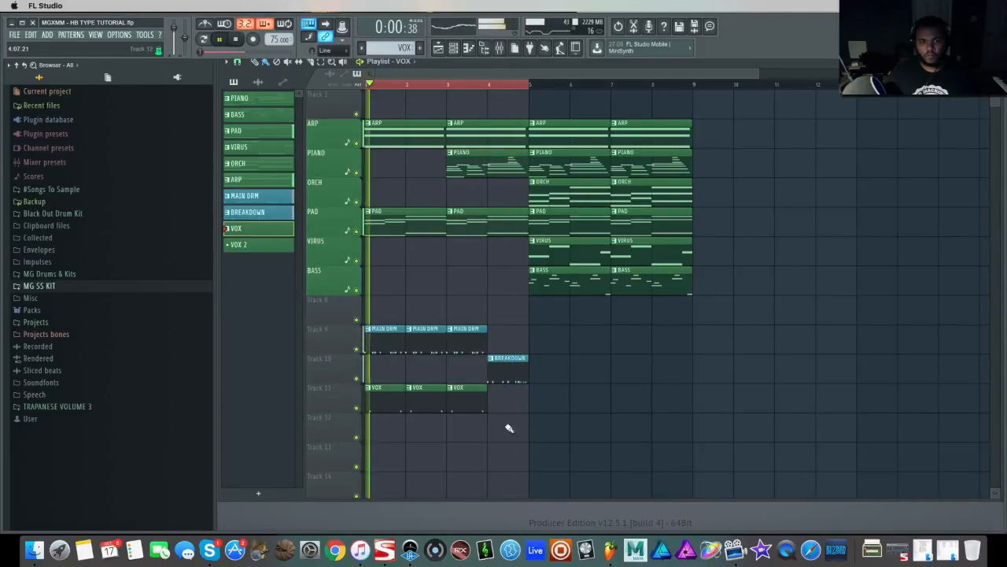
Step: Remove the VOX clip added in bar 4 on Track 12 and place a VOX 2 clip in bar 4 on Track 11
click(491, 430)
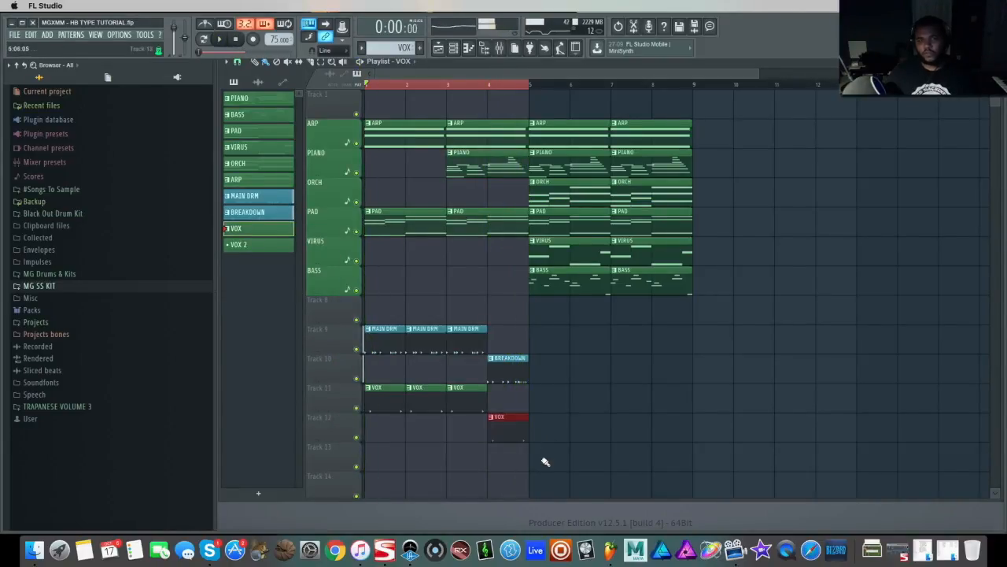
right_click(517, 420)
drag(499, 429, 501, 401)
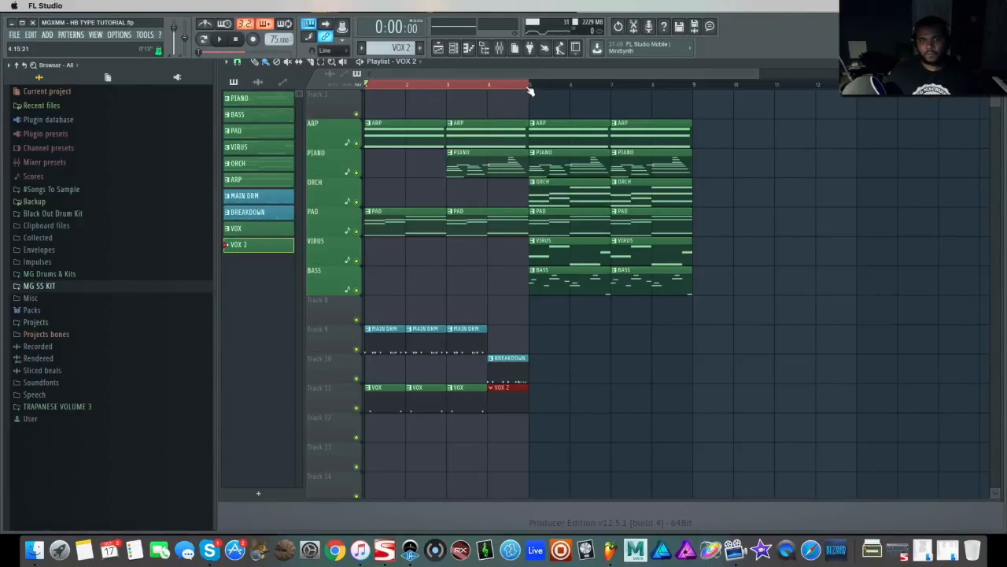
Step: Set the playback loop to bar 4, start playing it and open the VOX 2 clip in the Channel rack
drag(532, 92, 490, 82)
key(space)
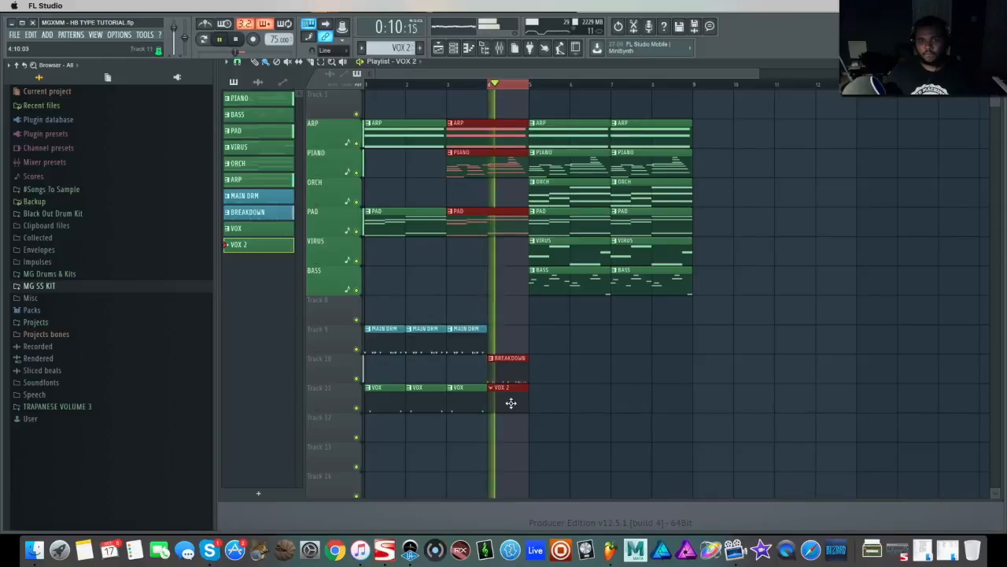
double_click(511, 403)
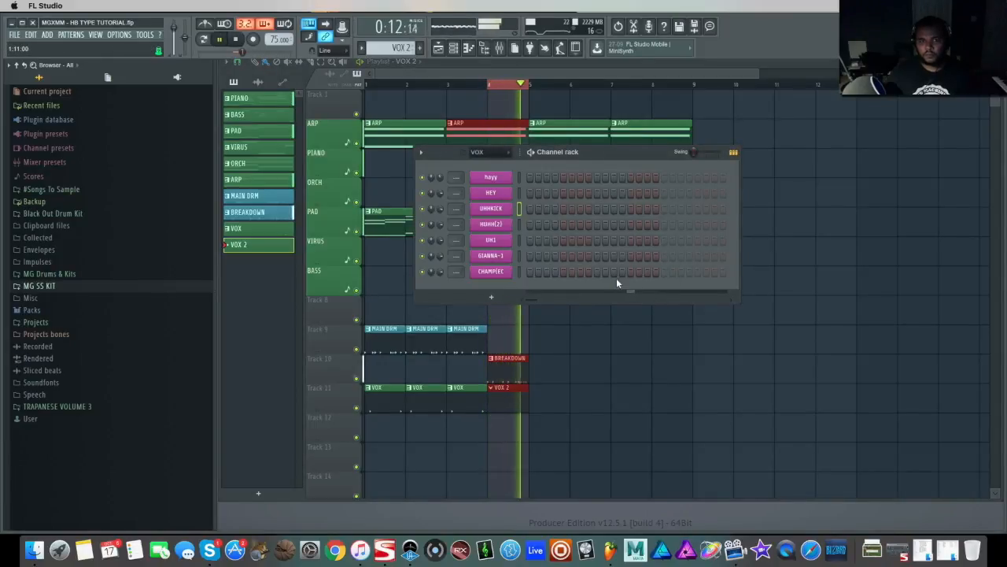
Step: Try GIANNA-1 vocal hits on steps 9, 11 and 13 of VOX 2, and remove them again
click(597, 256)
click(614, 255)
click(630, 256)
right_click(630, 257)
right_click(614, 256)
right_click(598, 255)
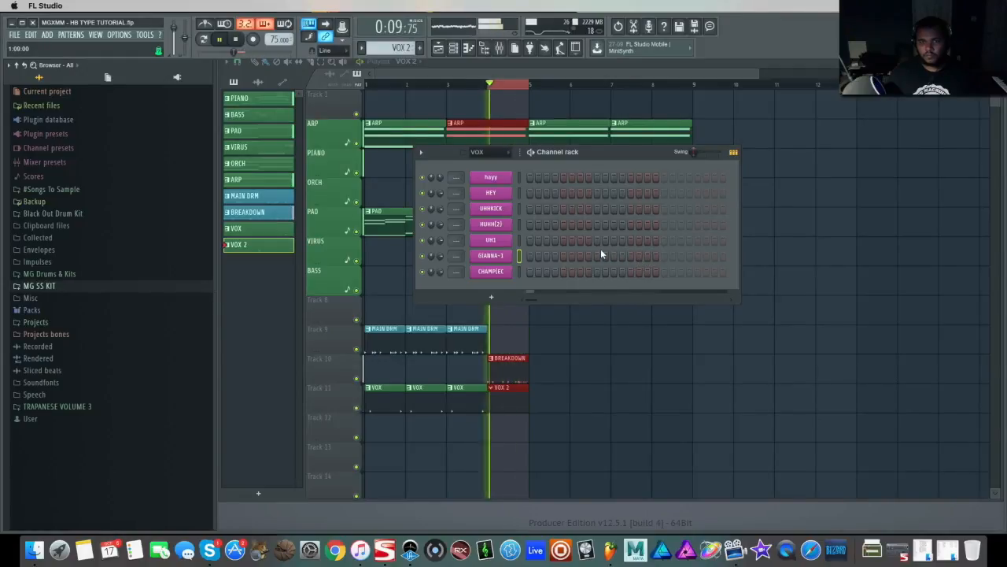
Step: Try UH1 vocal hits on steps 9, 11 and 13 of VOX 2, and remove them again
click(597, 240)
click(613, 240)
click(630, 240)
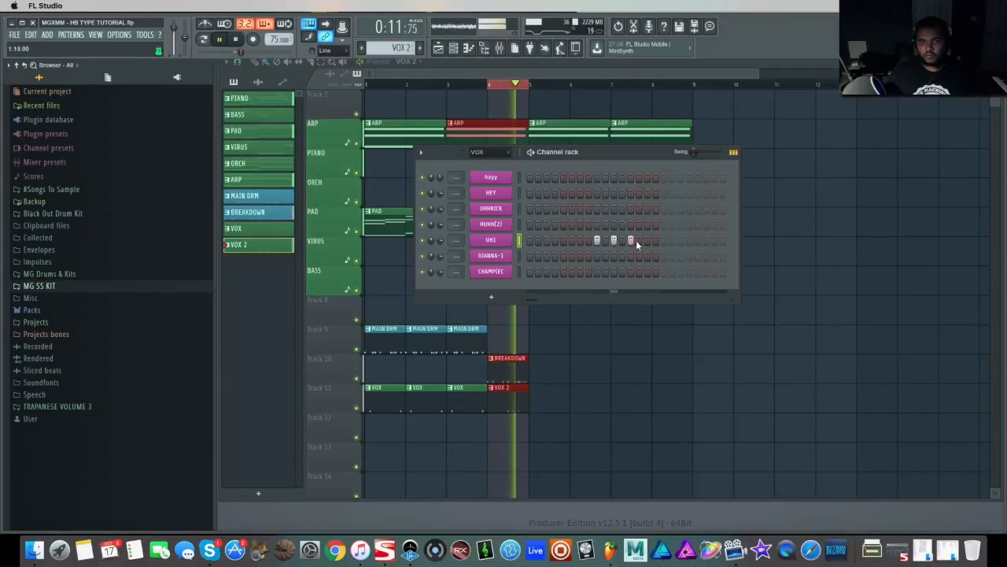
right_click(631, 240)
right_click(614, 240)
right_click(598, 240)
Step: Place HEY vocal hits on steps 9, 11, 13 and 15 of VOX 2
click(597, 193)
click(613, 193)
click(630, 193)
click(647, 193)
Step: Open the HEY notes in the Piano roll, slightly raise the second note's fine pitch and play the result
right_click(505, 200)
click(535, 193)
drag(656, 217, 639, 261)
click(451, 455)
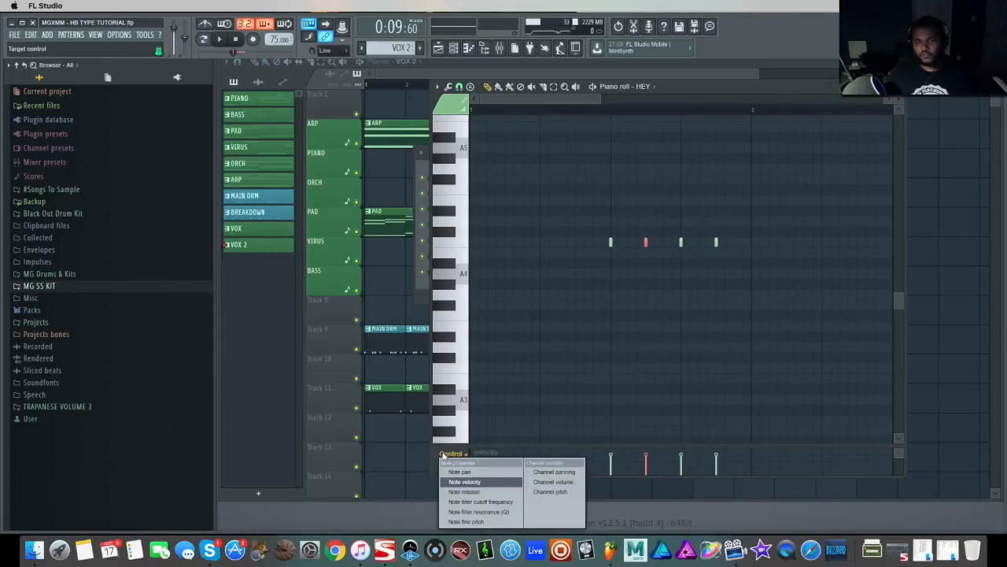
click(482, 522)
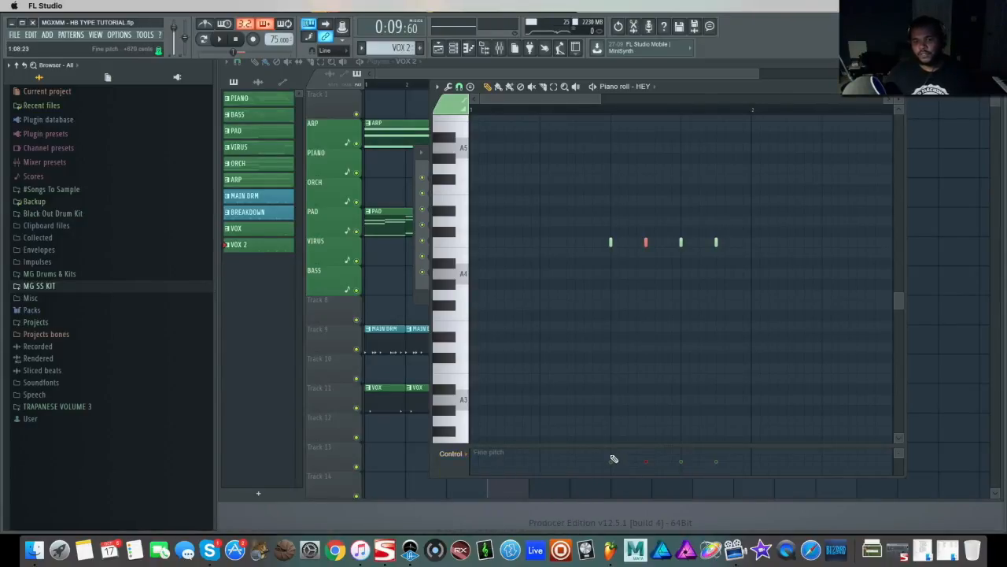
click(671, 378)
right_click(672, 379)
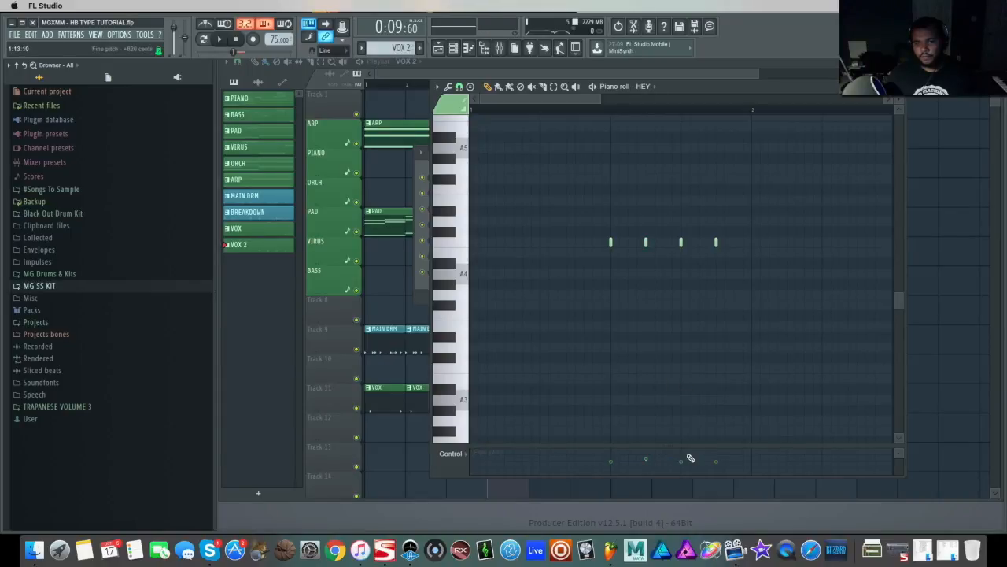
key(space)
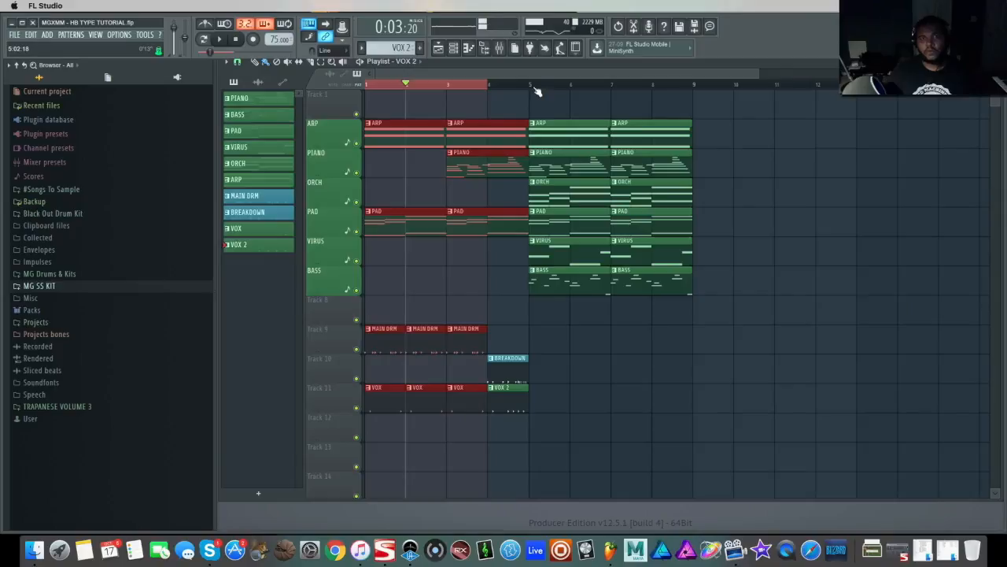
Step: Set the loop to bars 1 through 4, remove the VOX clip from bar 2 and play the arrangement
drag(527, 84, 366, 85)
key(space)
click(236, 40)
right_click(432, 407)
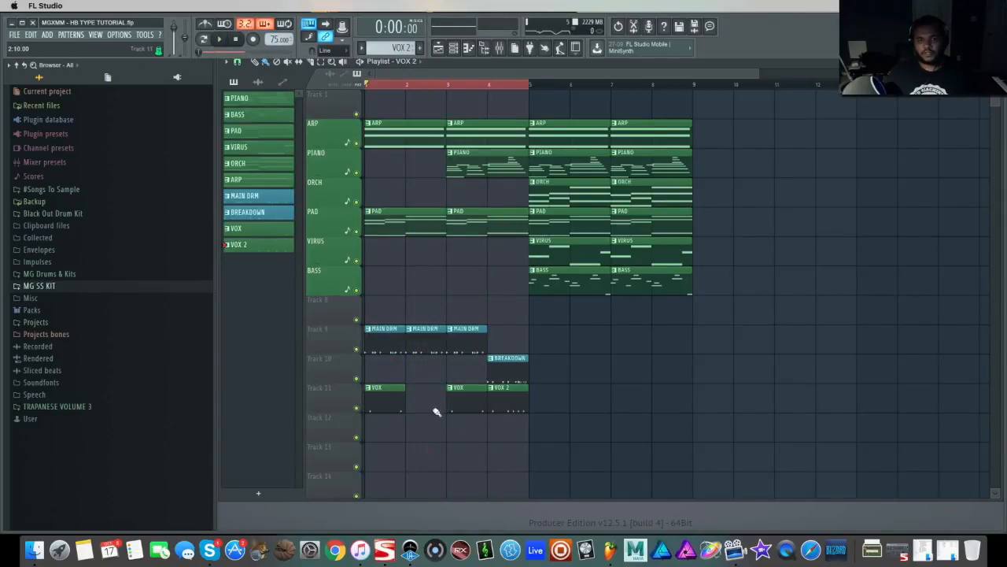
click(222, 40)
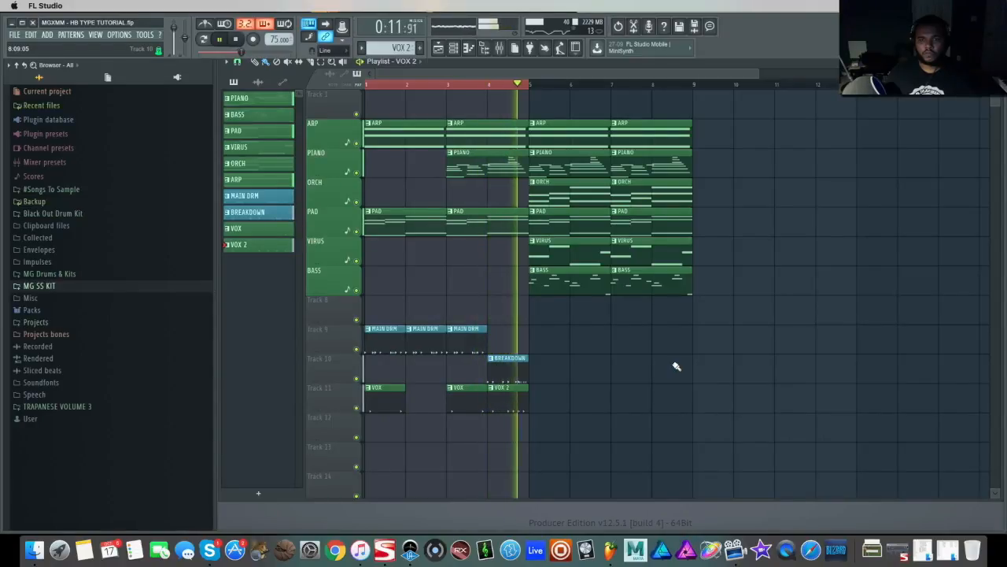
key(space)
Step: Check the HEY notes of VOX 2 in the Piano roll and view the VST channel group
double_click(511, 391)
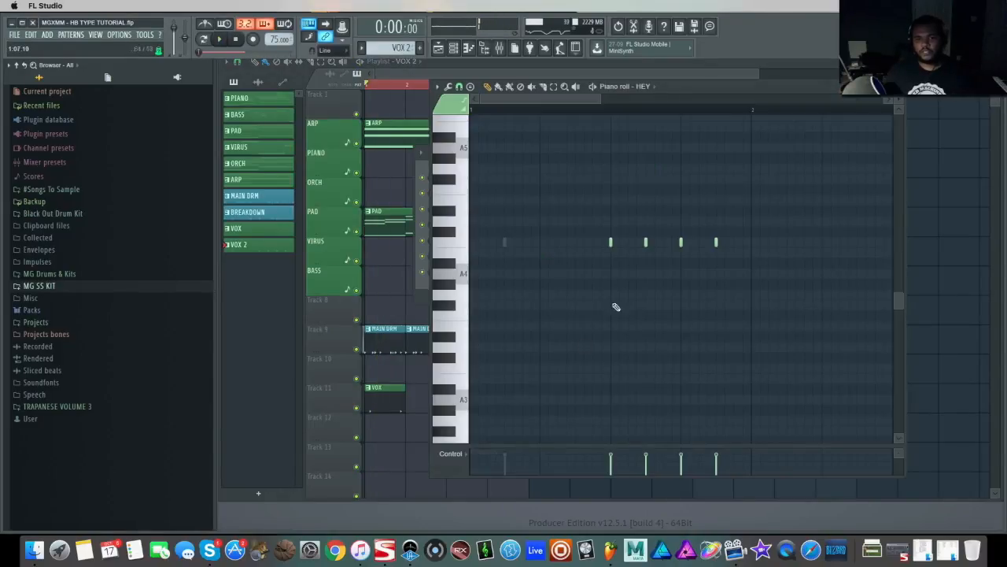
click(905, 97)
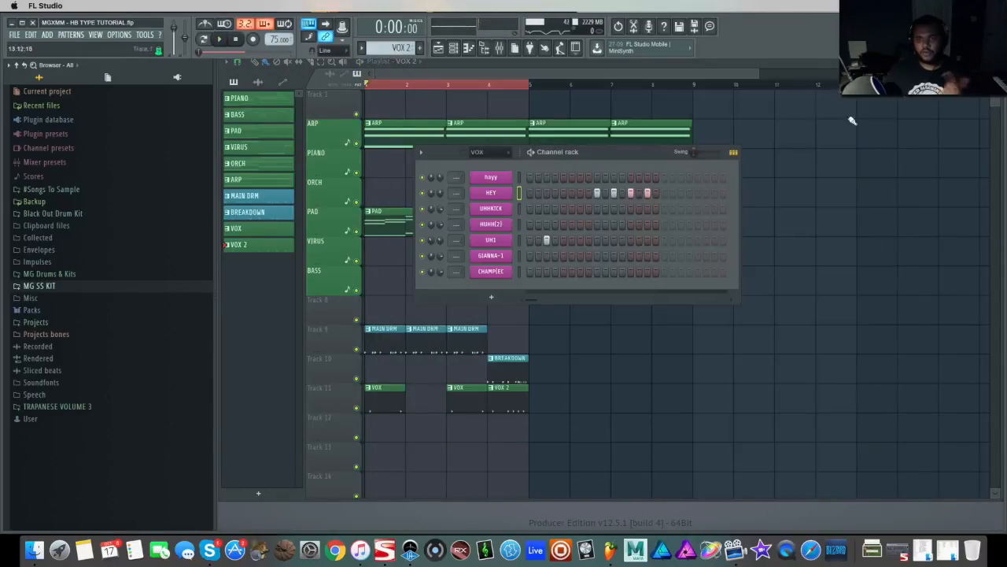
click(481, 152)
click(501, 202)
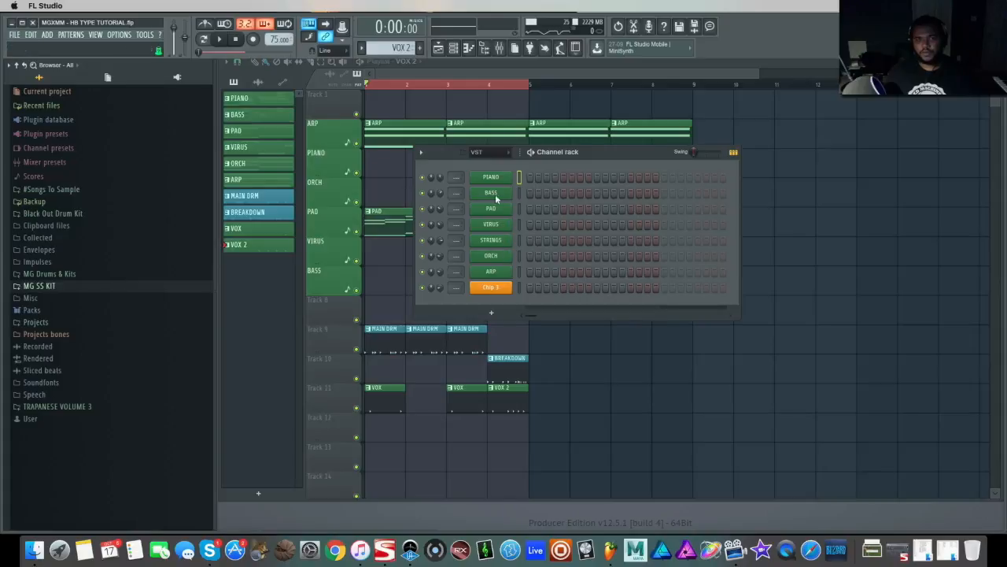
Step: Adjust the time-stretch multiplier of the Dont Stop 094 Belltree sample in the Unsorted channel group
click(482, 152)
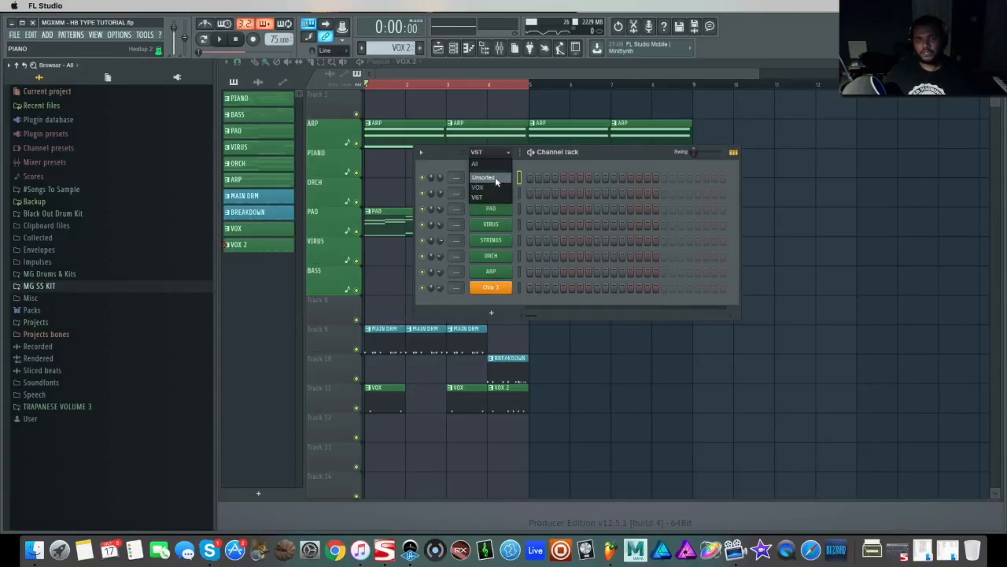
click(504, 177)
click(482, 477)
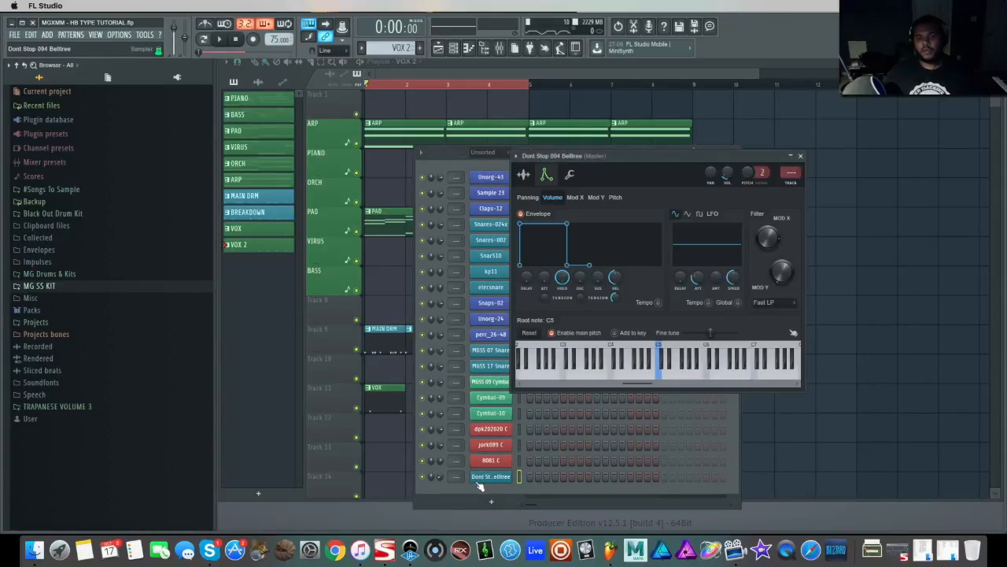
click(525, 176)
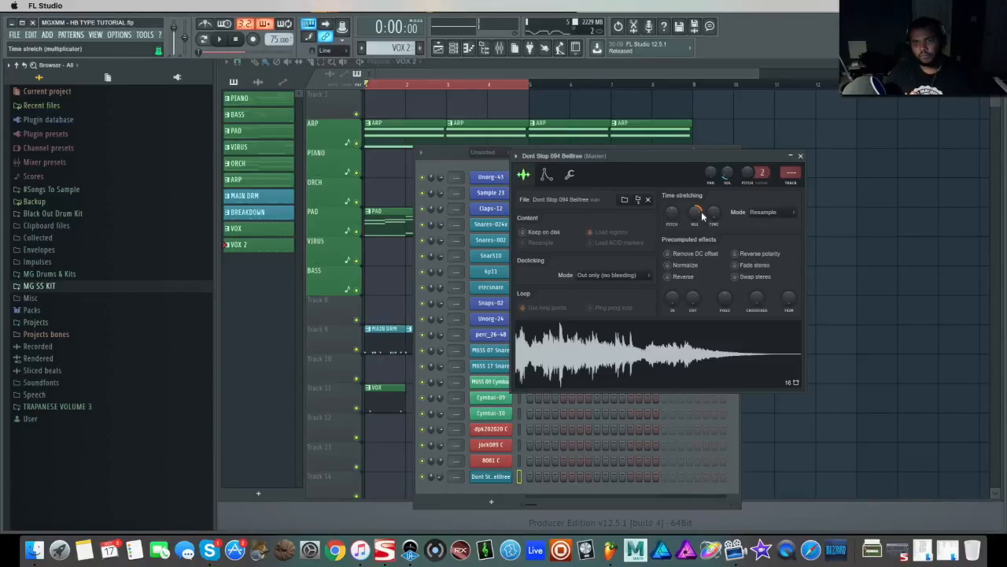
right_click(708, 214)
click(721, 223)
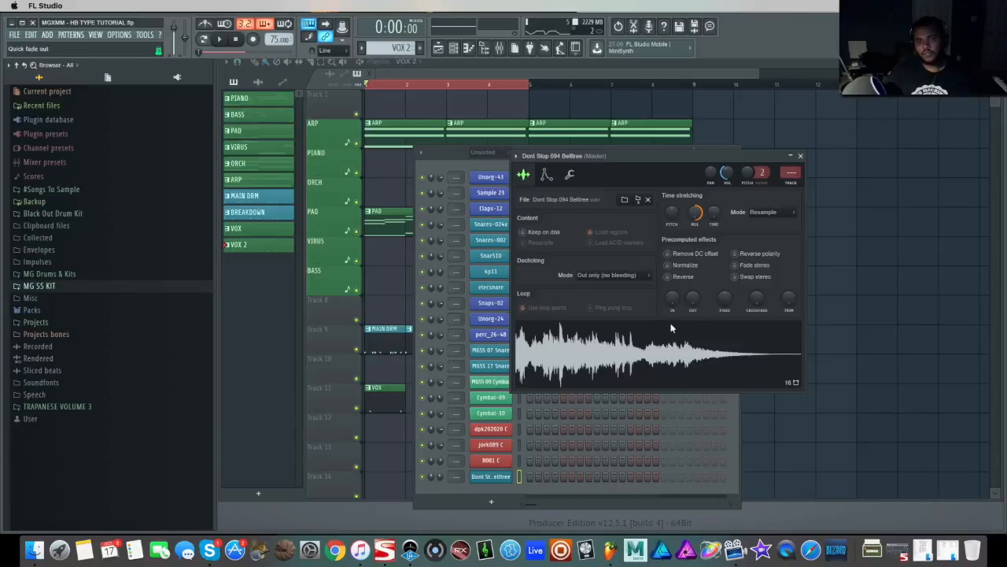
click(800, 157)
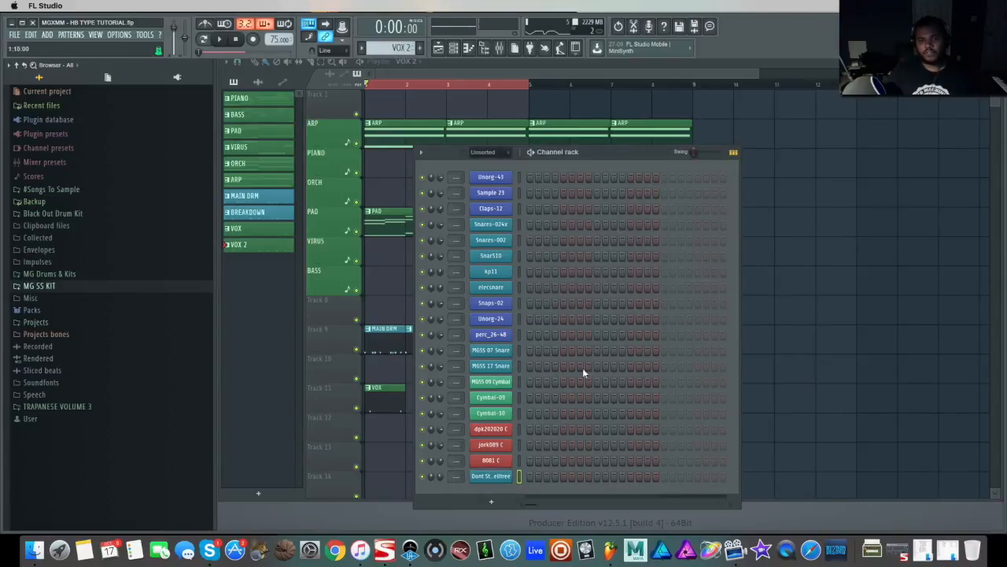
Step: Check the volume envelope and the sample settings of the Dont Stop 094 Belltree channel
click(491, 479)
click(546, 174)
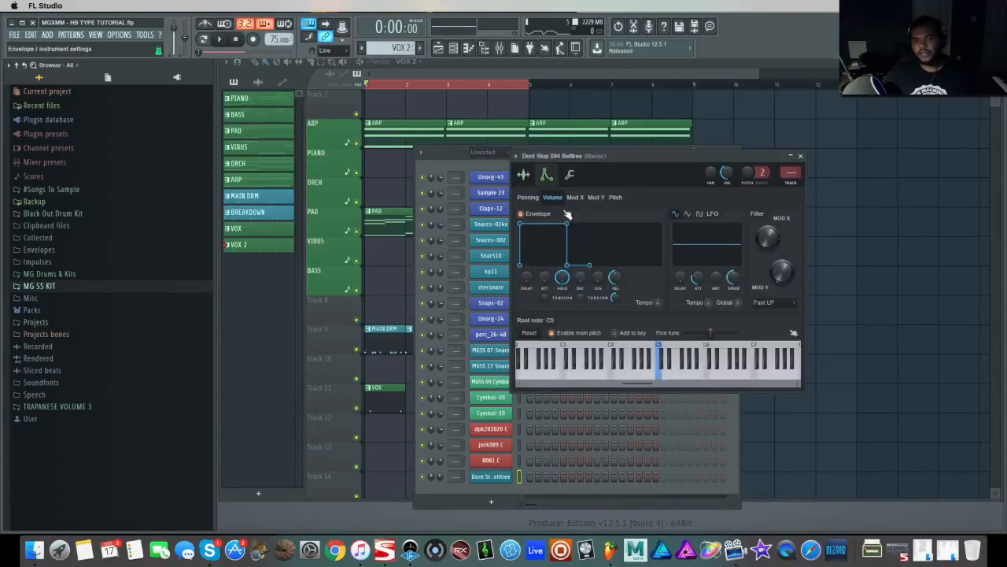
click(523, 174)
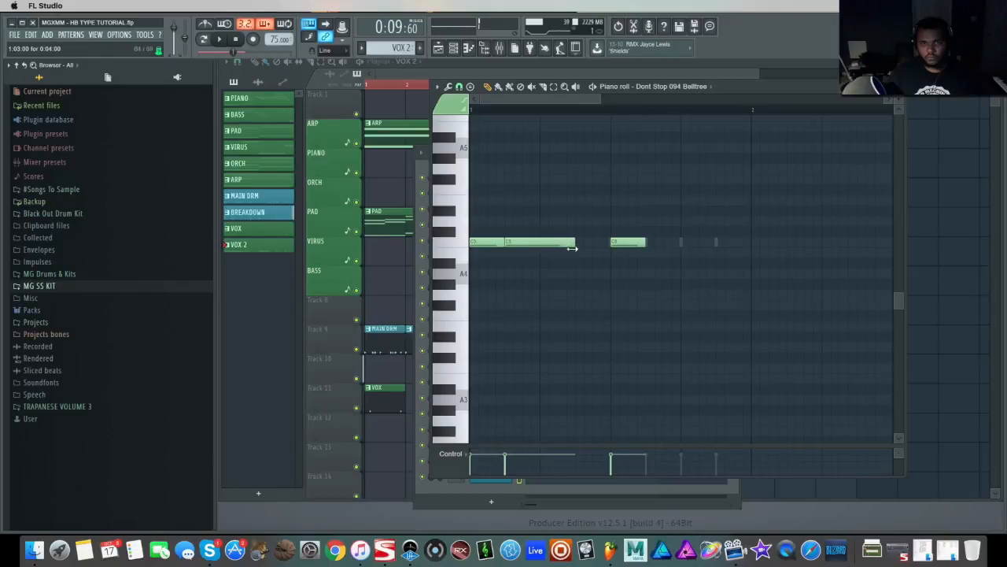
Step: Lengthen the third Belltree note in the Piano roll to cover steps 9 through 12 during playback, and return to the channel's settings
key(space)
drag(645, 242, 676, 241)
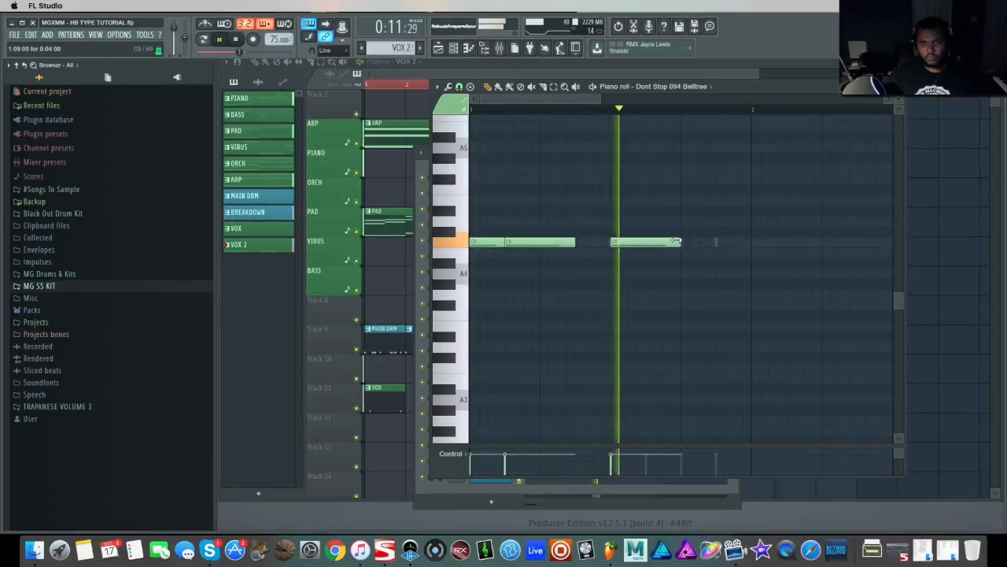
click(898, 88)
key(space)
click(499, 480)
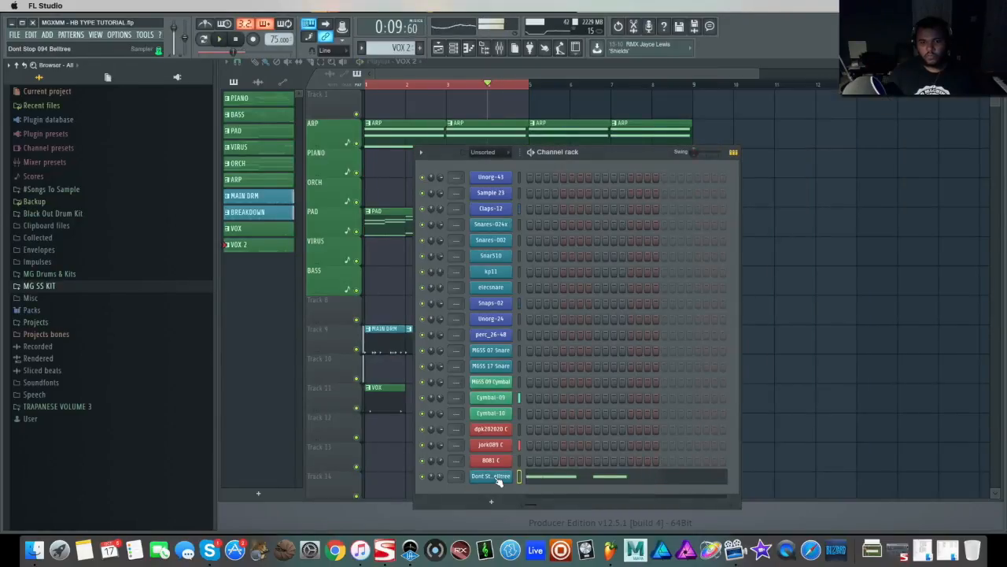
Step: Set the filter type of the Dont Stop 094 Belltree channel to HP and listen to the Playlist arrangement
click(499, 478)
click(773, 303)
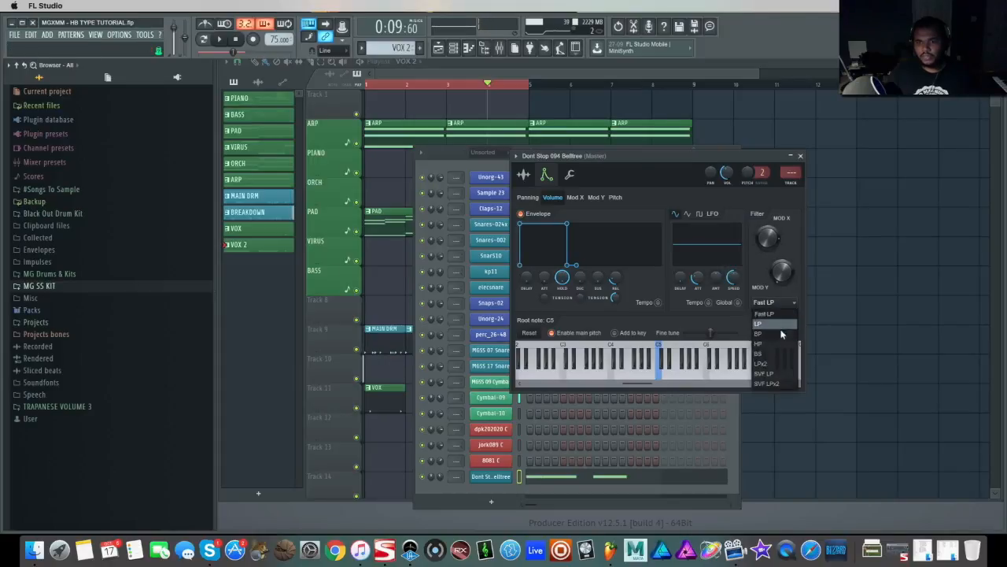
click(776, 346)
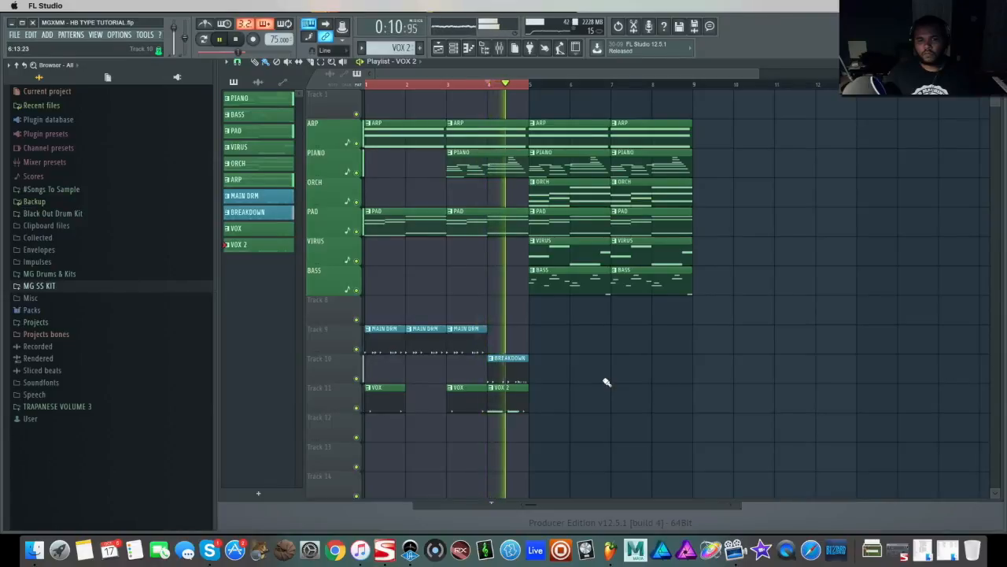
key(space)
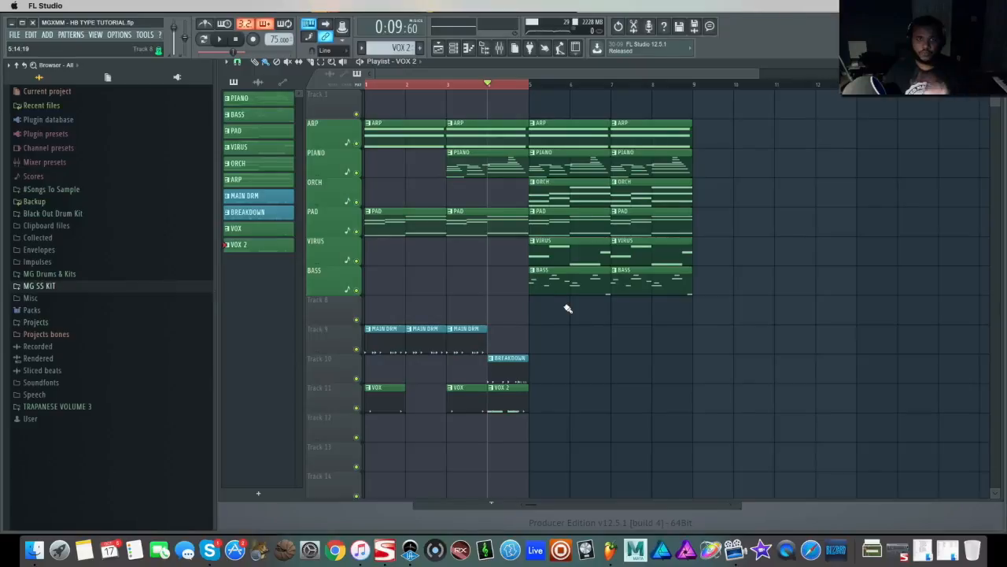
Step: Try duplicating the MAIN DRM and BREAKDOWN clips into bars 5 to 8 of the Playlist, and delete the copies
drag(554, 339, 367, 387)
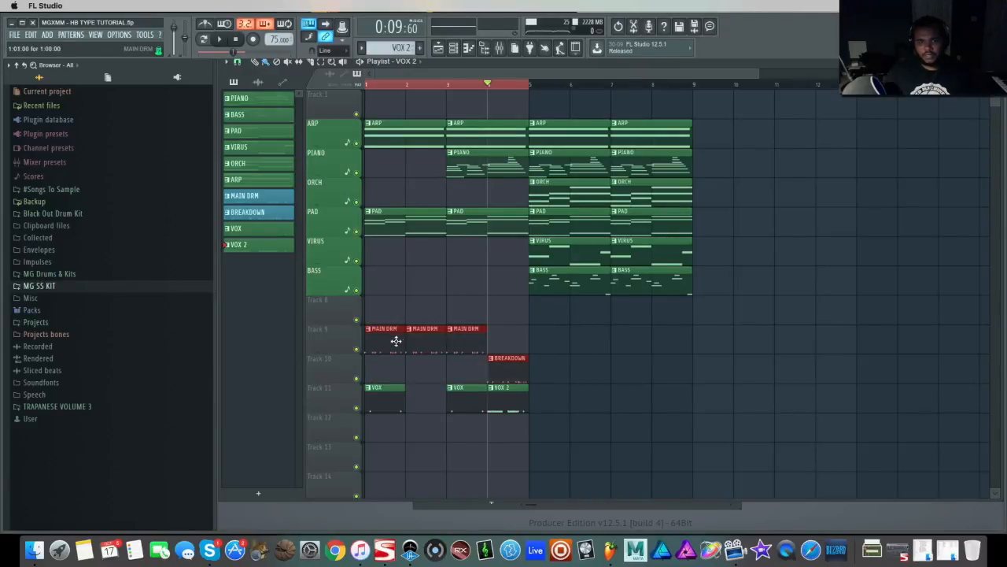
key(ctrl+b)
key(ctrl+d)
drag(667, 375, 661, 423)
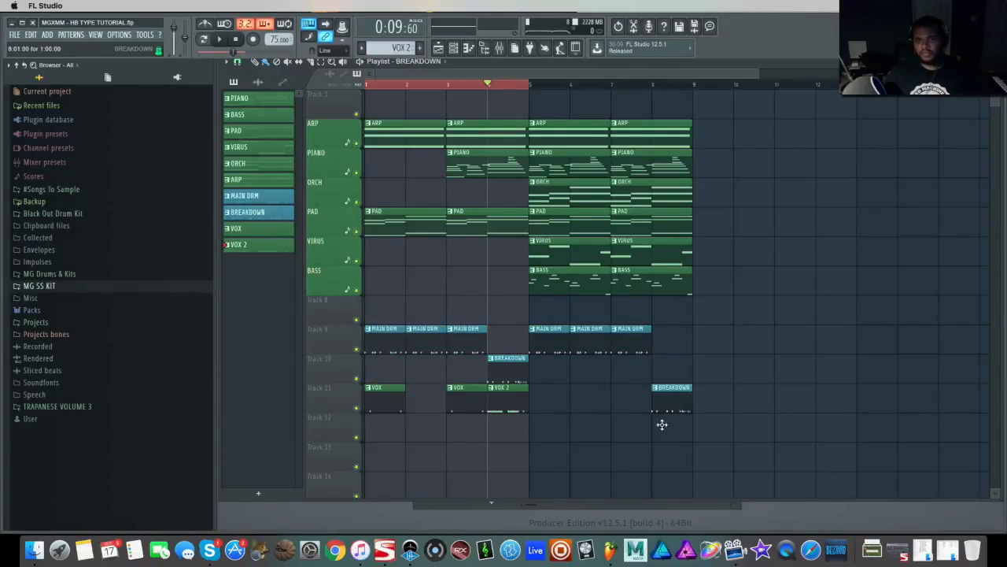
right_click(671, 404)
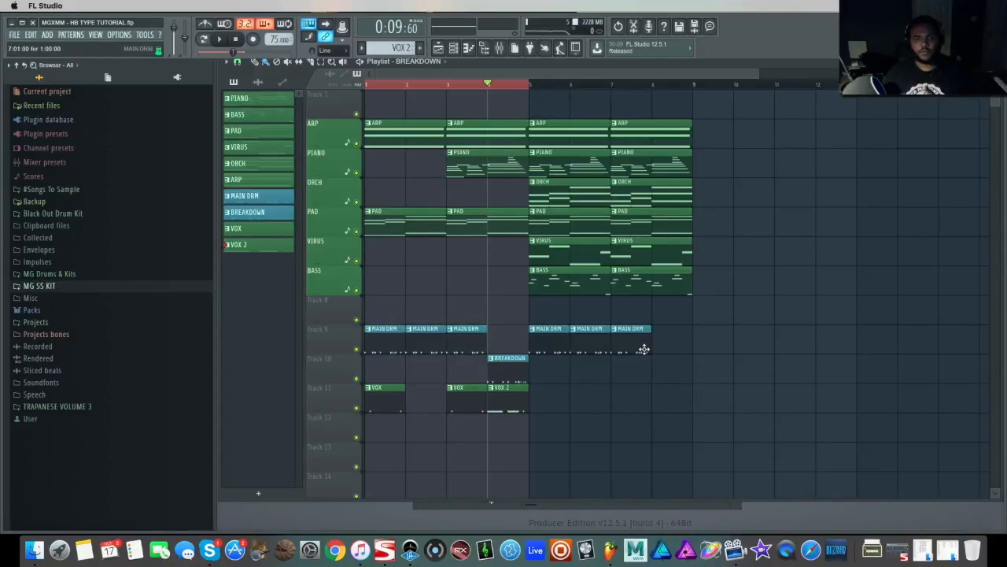
right_click(644, 349)
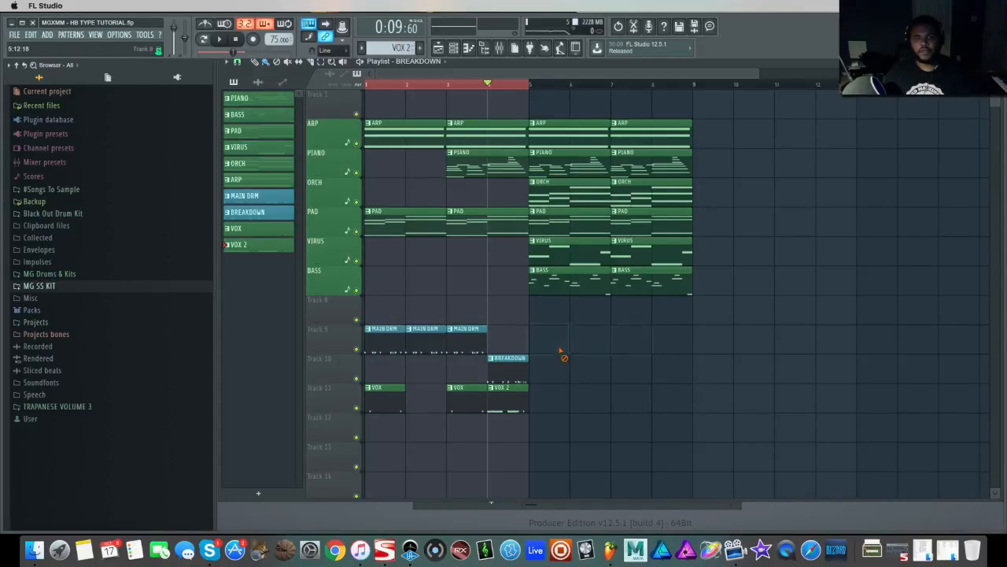
Step: Select bars 5 and 6 in the Playlist and create a new pattern named SNARE BREAK DOWN
click(498, 85)
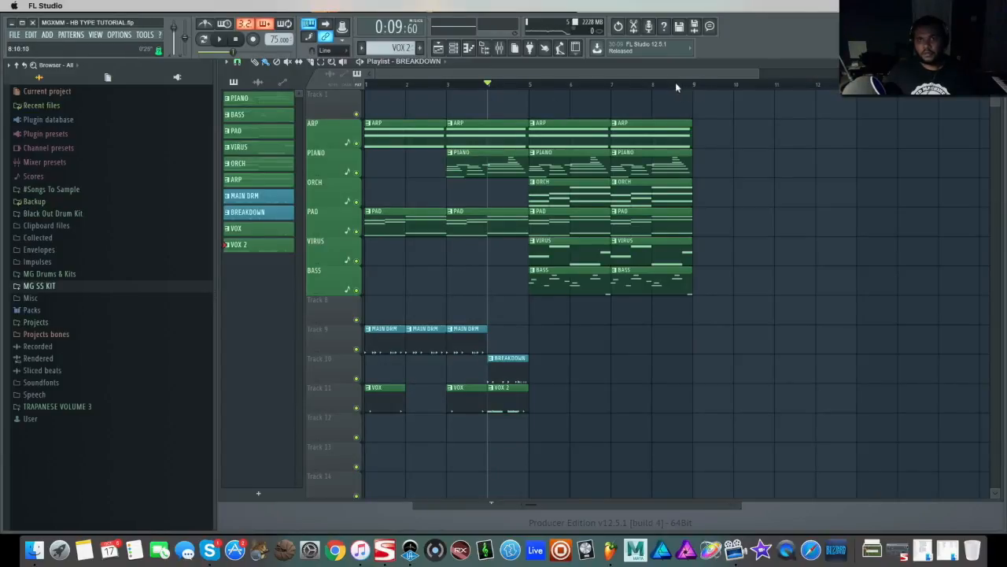
drag(614, 85, 529, 85)
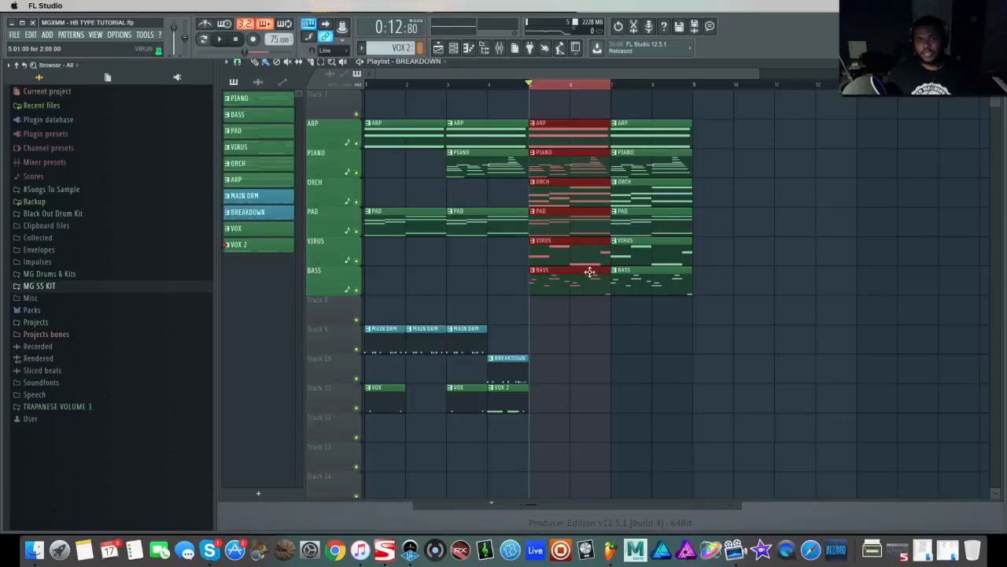
click(421, 49)
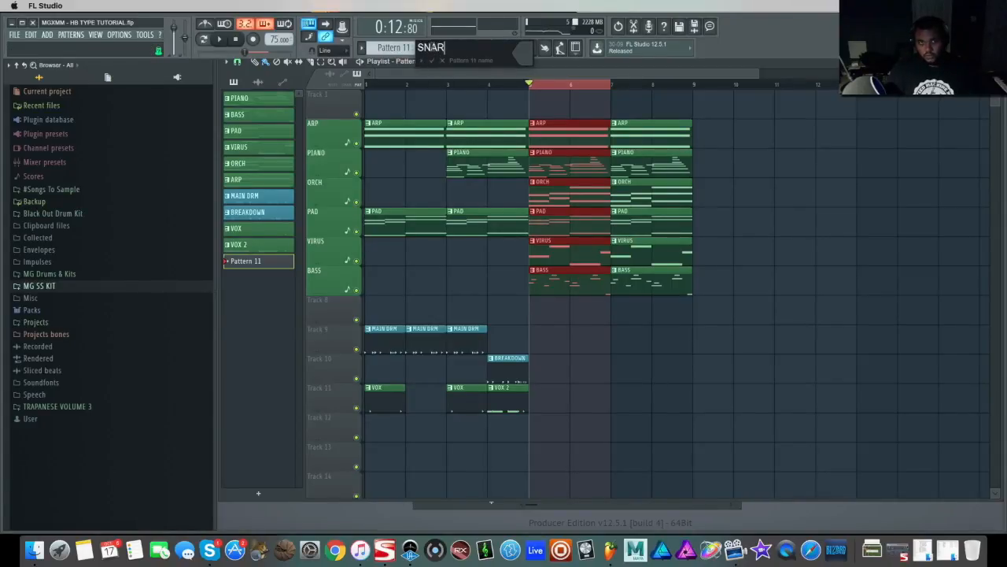
text(SNARE BREAK DOWN)
key(Return)
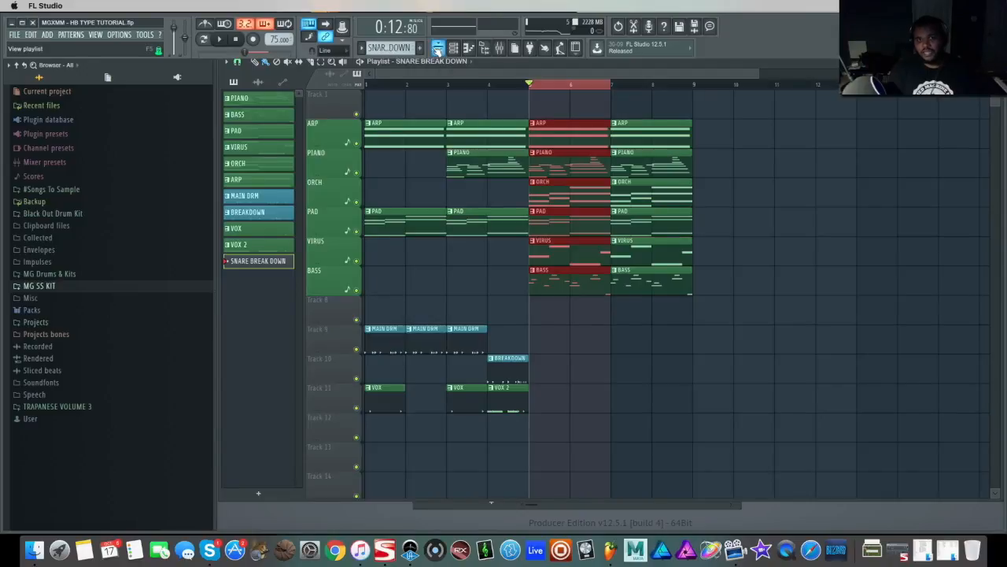
Step: Give the SNARE BREAK DOWN pattern a random color and place it on Track 8 at bars 5 and 6
right_click(260, 265)
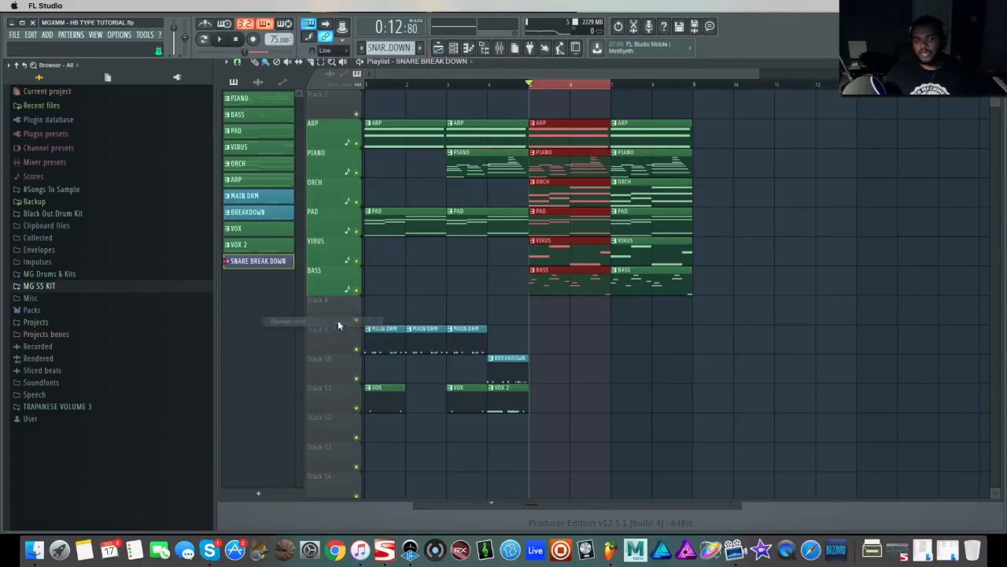
click(337, 320)
right_click(275, 265)
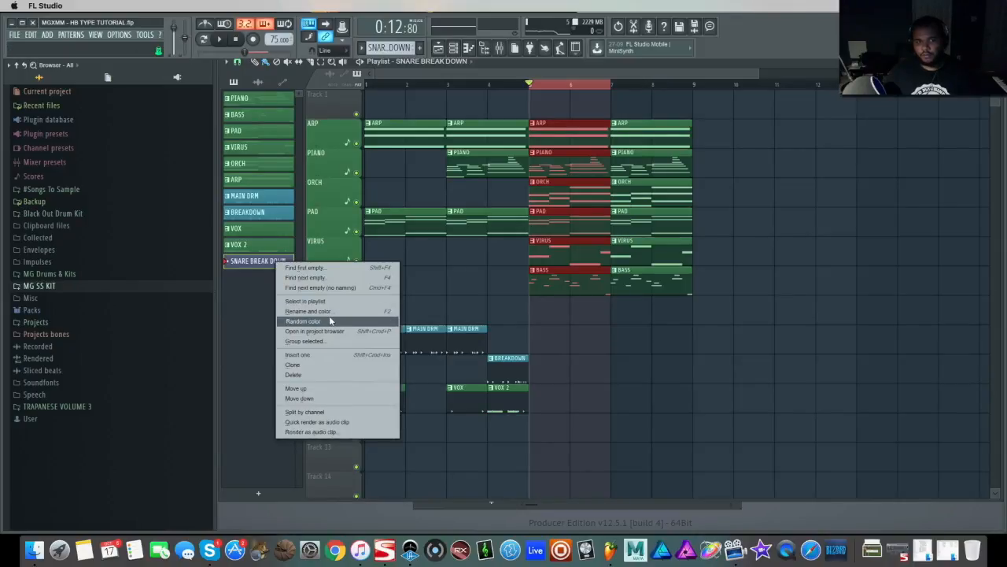
click(330, 321)
drag(540, 330, 537, 304)
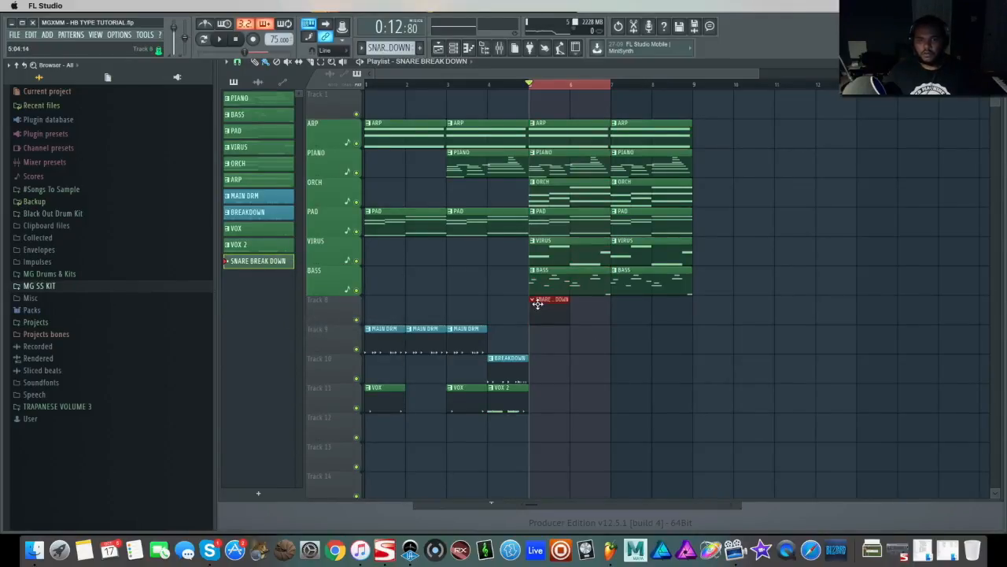
click(577, 314)
Step: Fill each 2 steps of the MGSS 17 Snare channel in SNARE BREAK DOWN and play it in pattern mode
double_click(545, 309)
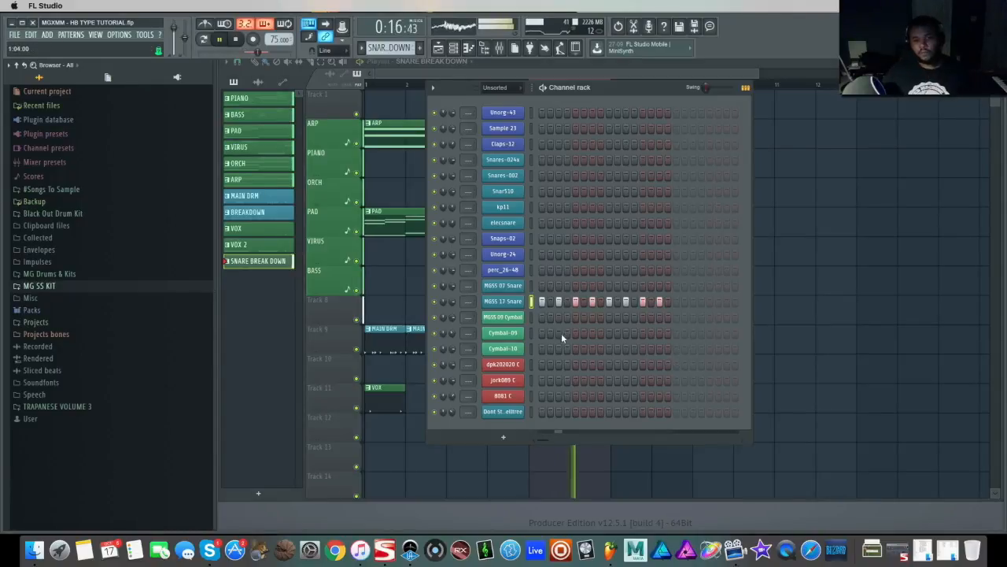
click(203, 38)
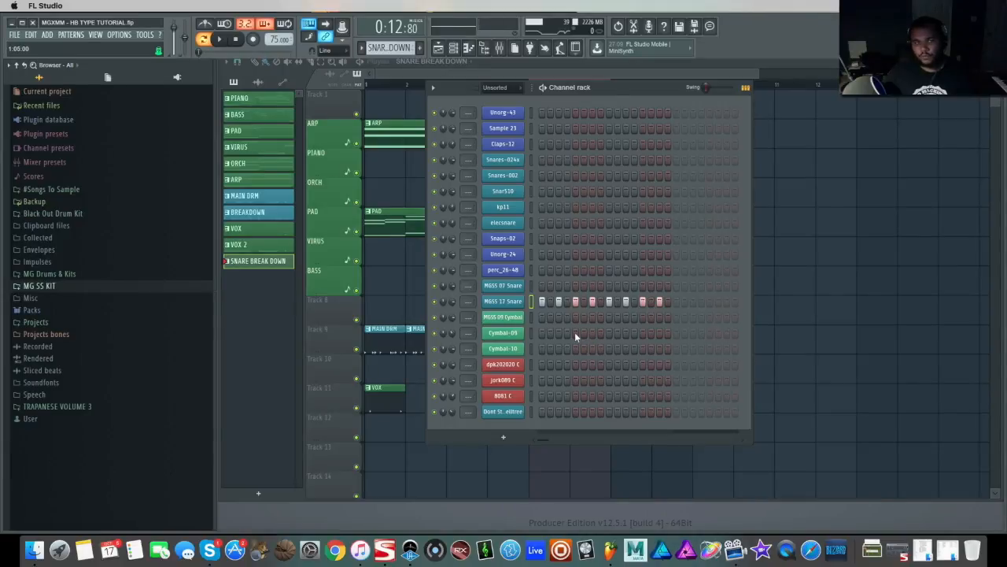
key(space)
Step: Copy all MGSS 17 Snare notes down to A4 in the Piano roll, keeping the C5 originals, and audition the layered hits
right_click(485, 300)
click(504, 300)
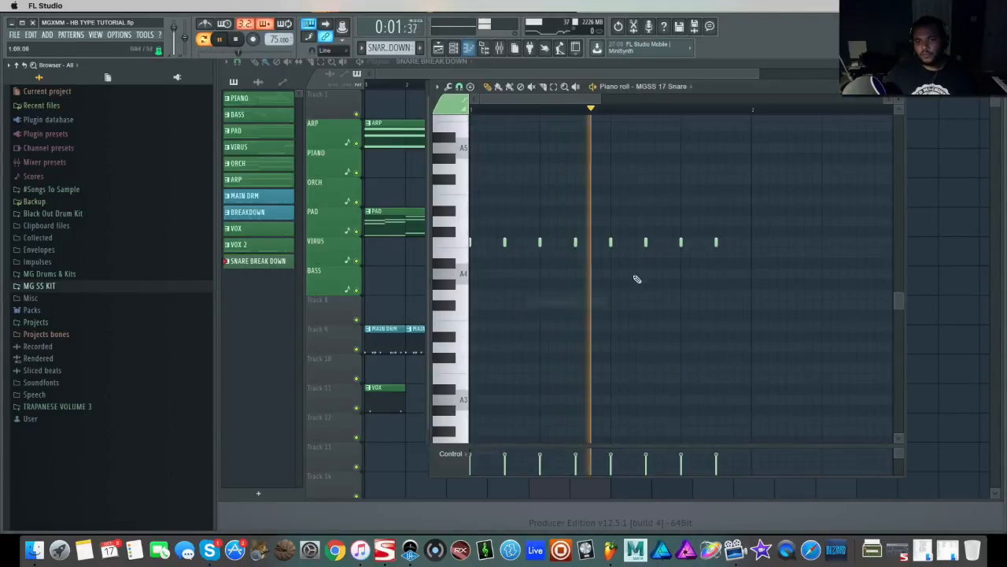
key(space)
drag(751, 236, 475, 290)
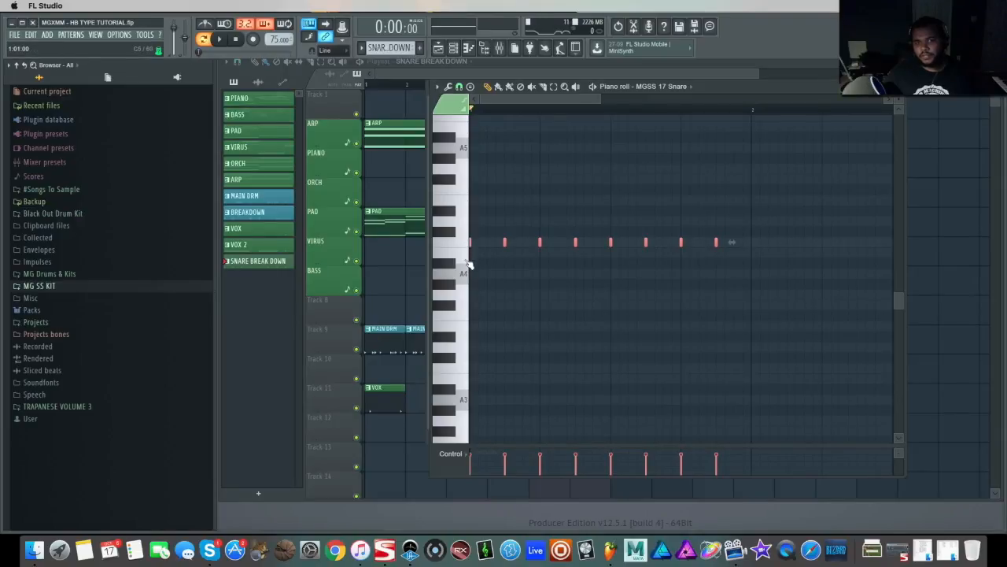
drag(469, 242, 472, 262)
key(space)
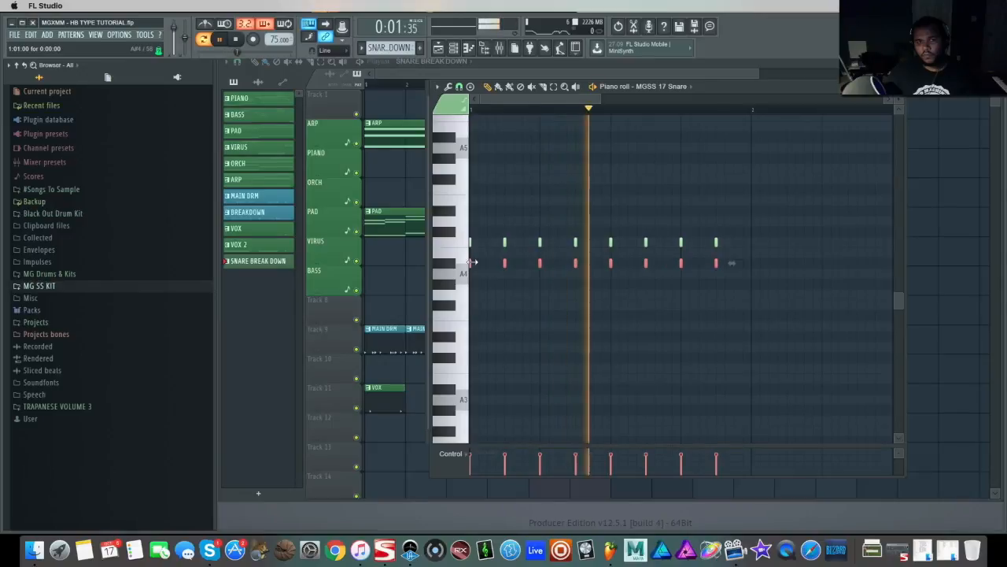
drag(472, 262, 469, 273)
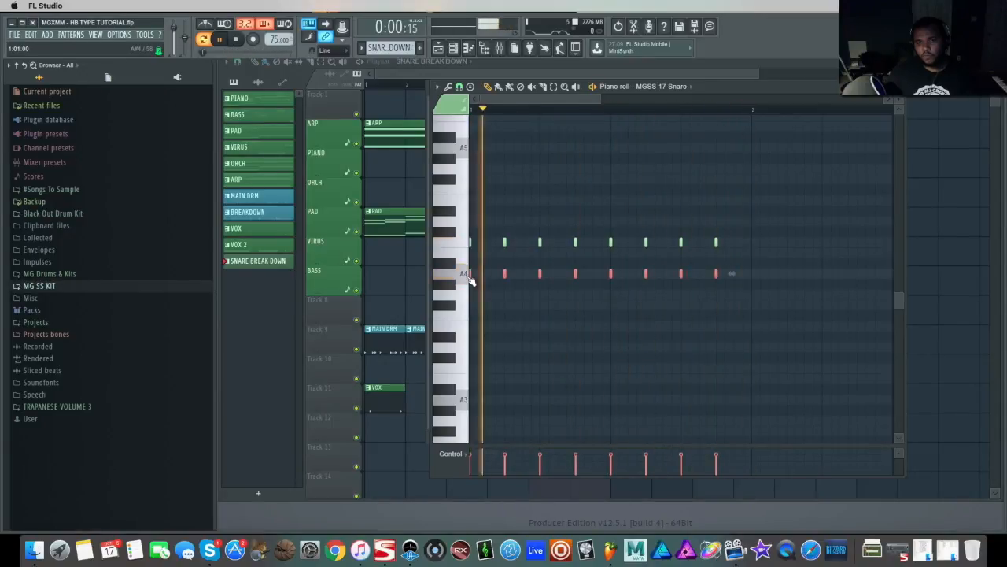
key(space)
Step: Select all the MGSS 17 Snare notes, open the Quantize tool and browse its groove templates, keeping 16_MPC2
right_click(628, 324)
key(ctrl+a)
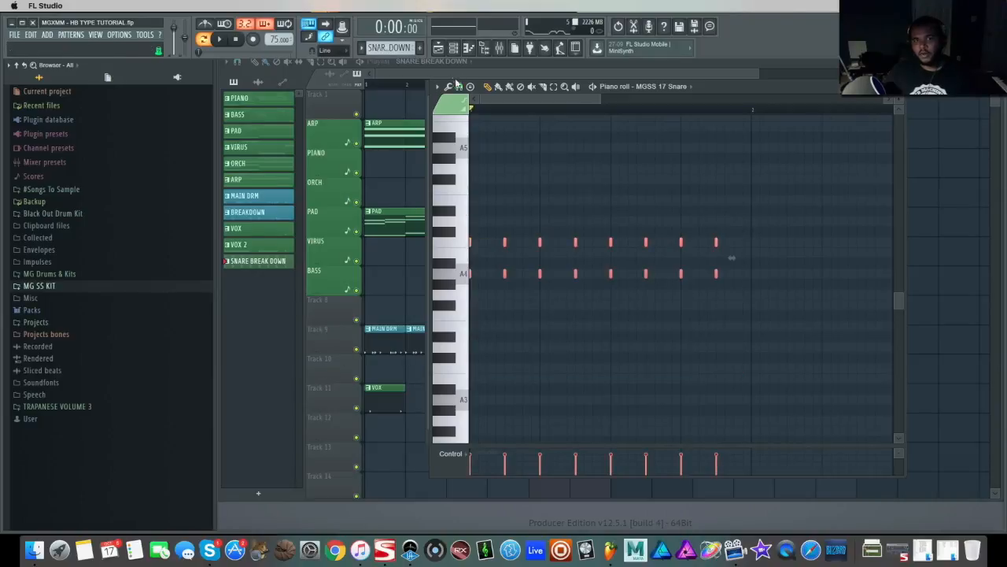
click(449, 87)
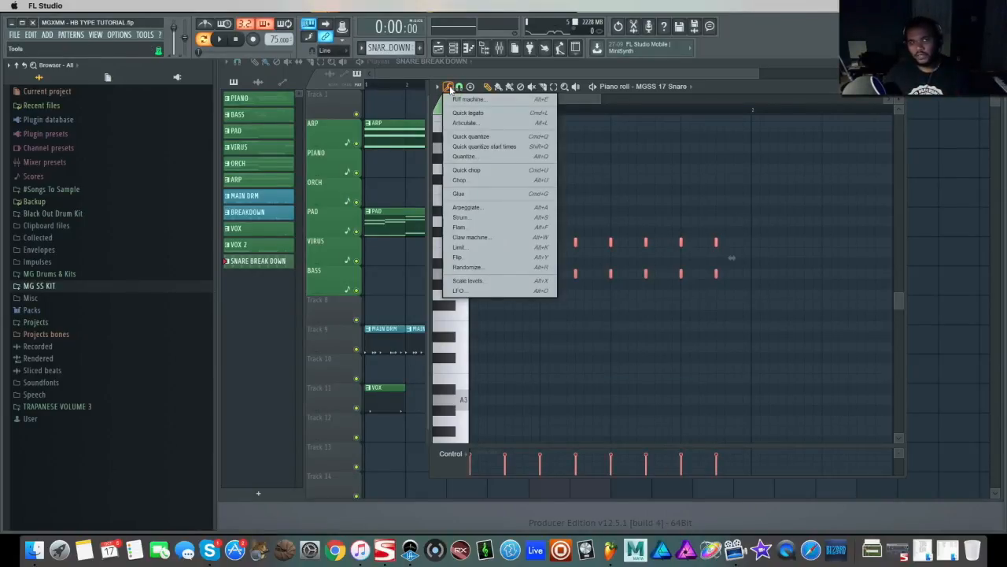
click(498, 158)
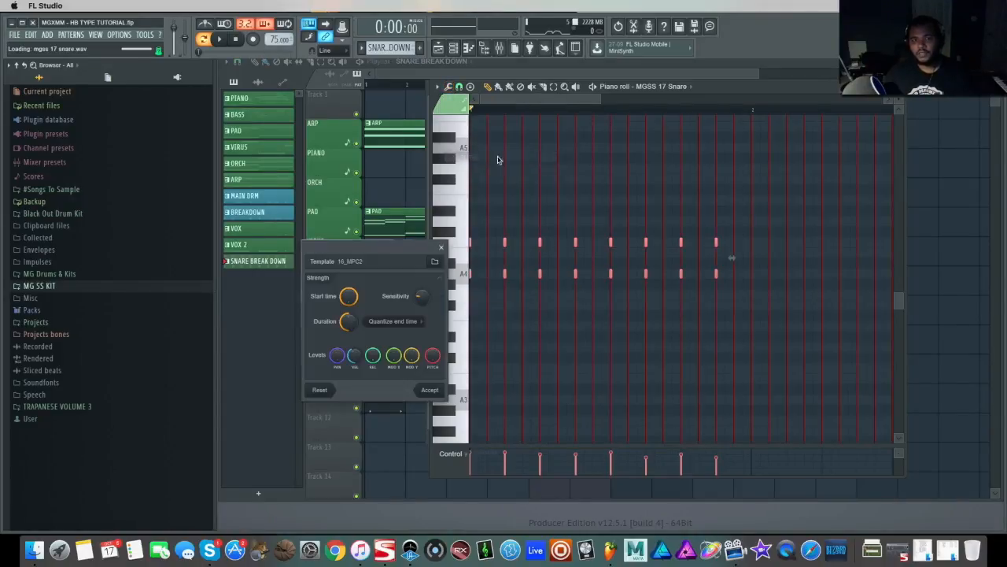
click(435, 261)
scroll(556, 346, down, 5)
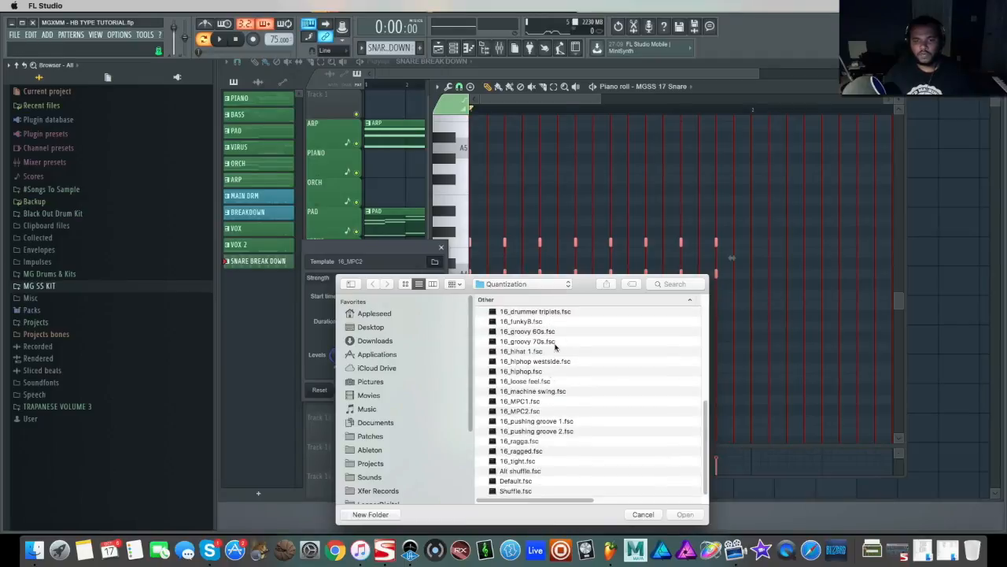
scroll(537, 371, up, 5)
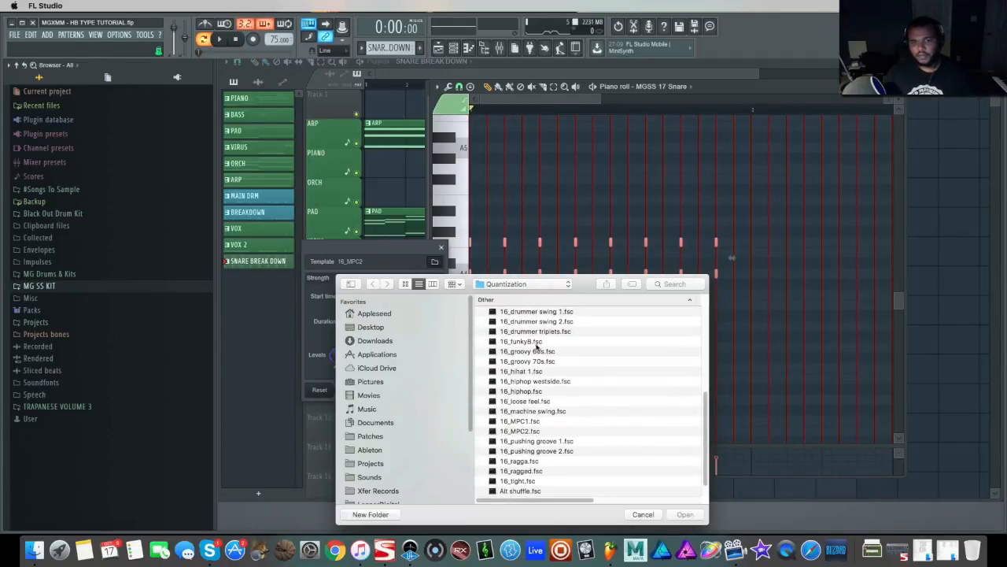
key(Escape)
Step: Set the duration mode to Quantize duration and apply the 16_MPC2 quantization to the snare notes
drag(349, 298, 349, 346)
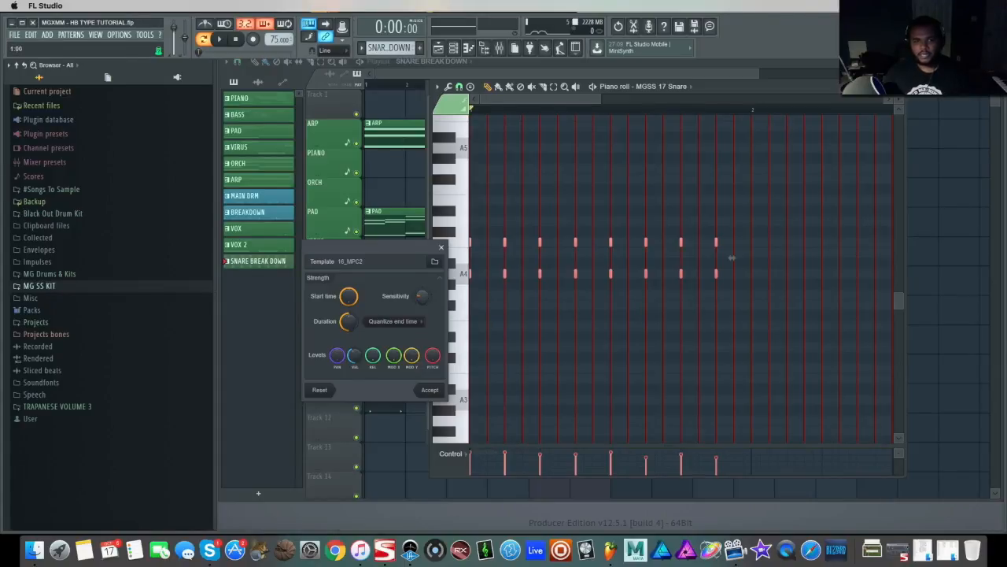
drag(348, 322, 349, 303)
click(394, 321)
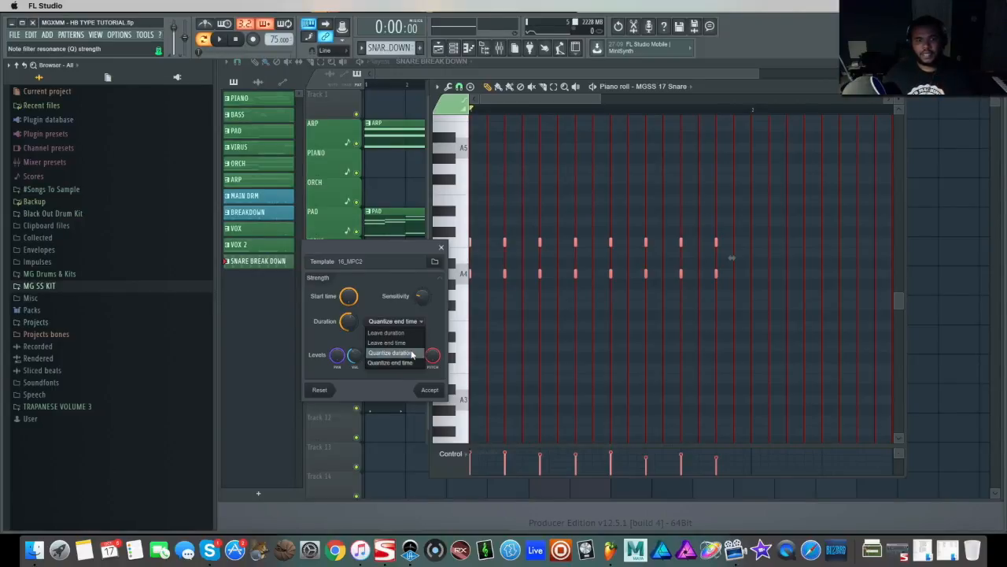
click(410, 353)
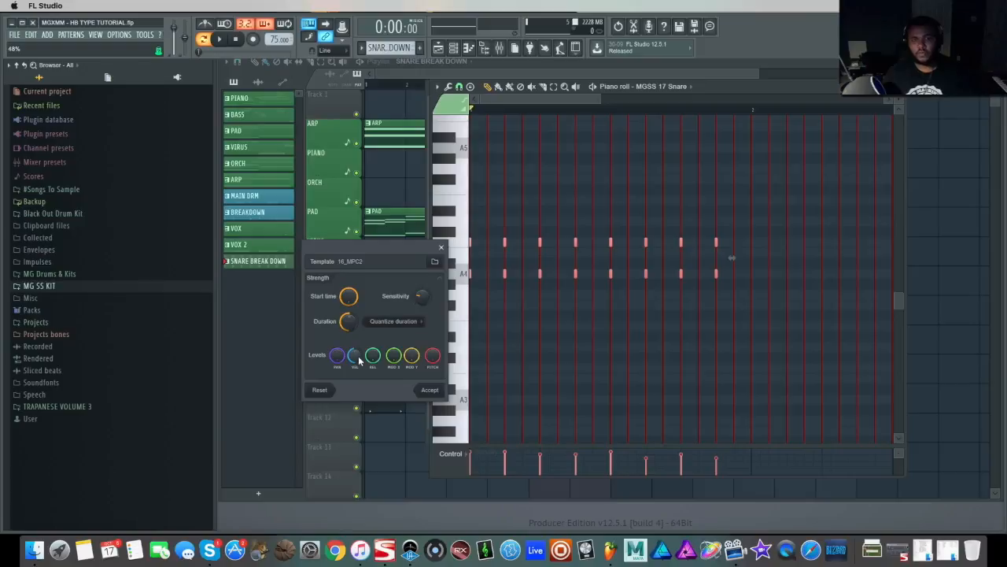
key(space)
click(429, 389)
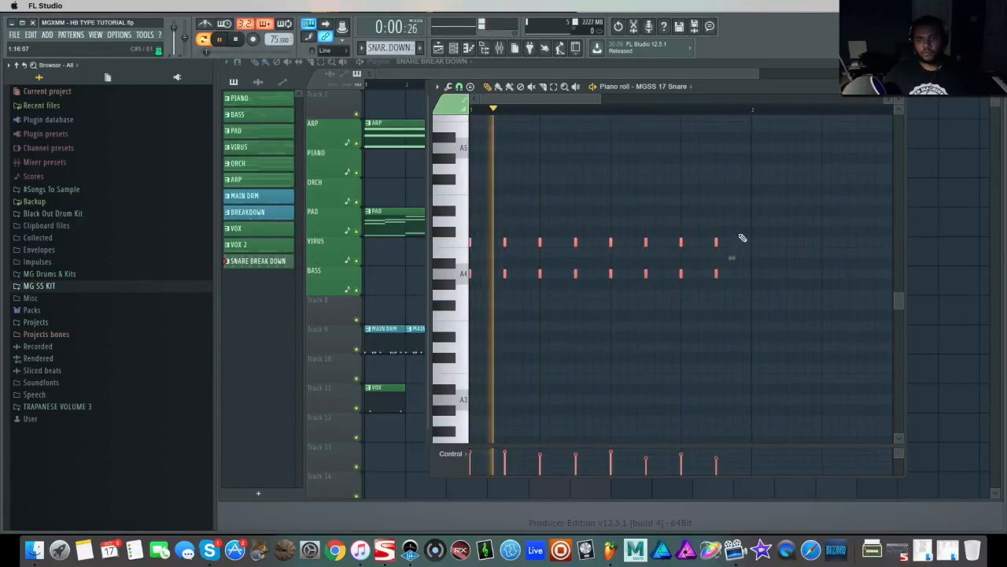
Step: Nudge all the MGSS 17 Snare notes slightly later so the first one starts at 1:01:05, and play the pattern
key(space)
drag(745, 228, 472, 361)
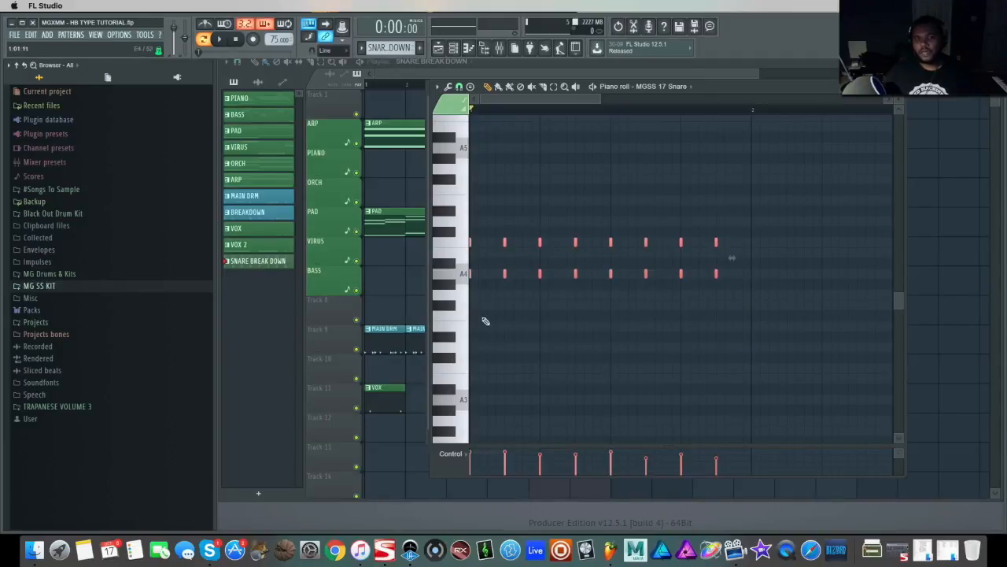
key(shift+Right)
key(shift+Right)
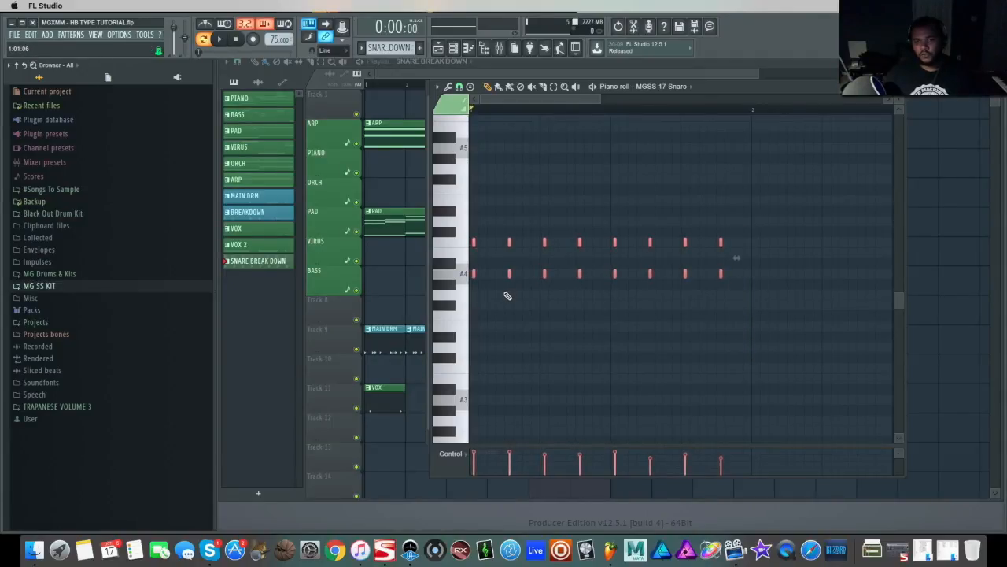
key(shift+Left)
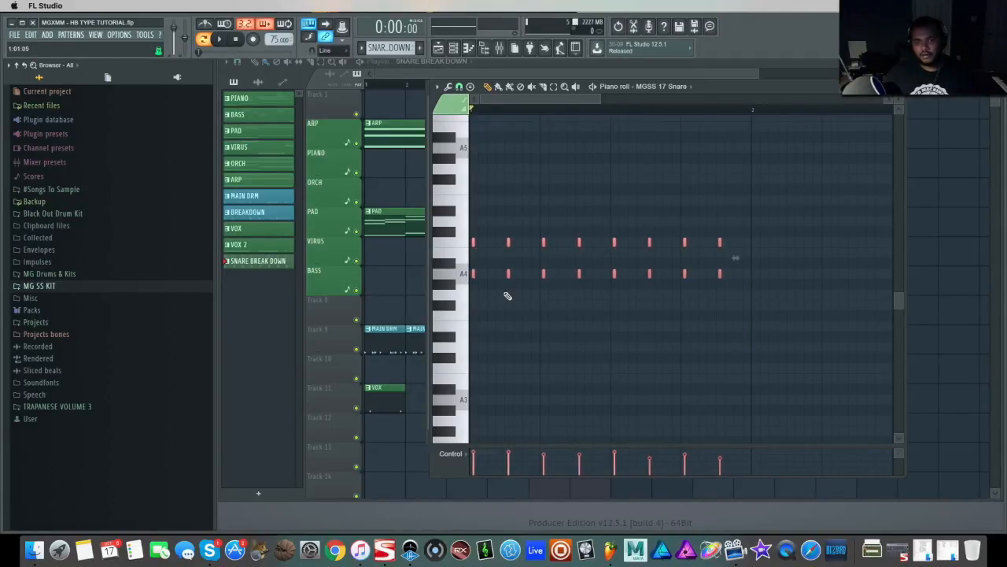
key(space)
key(space)
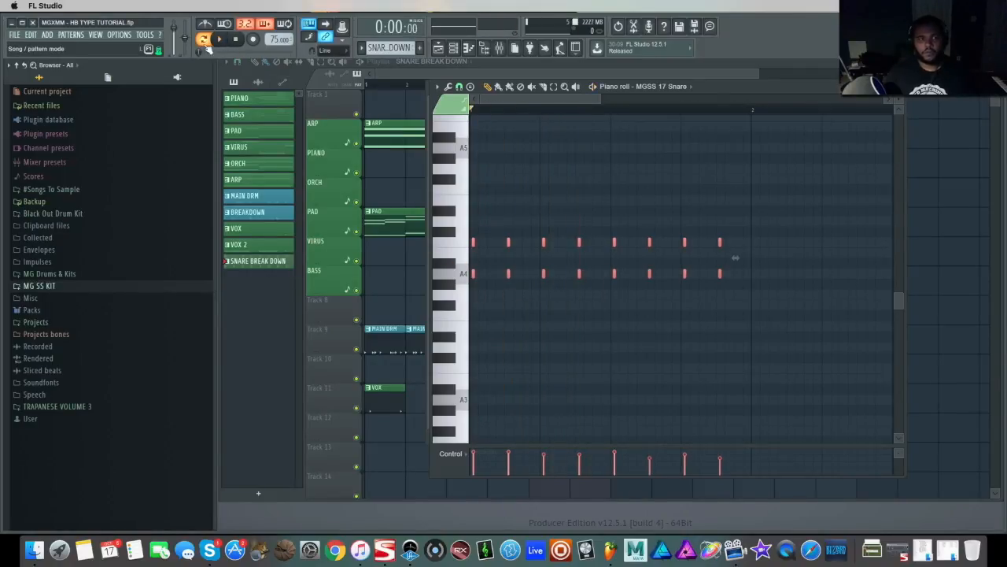
Step: Play the arrangement, reopen the MGSS 17 Snare notes in the Piano roll and nudge them slightly earlier to start at 1:01:04
key(space)
key(F6)
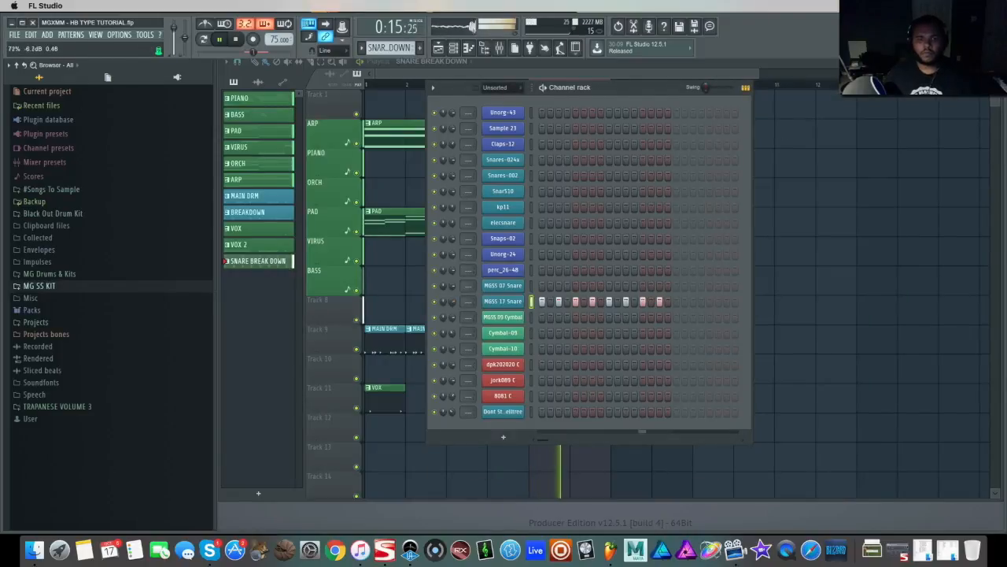
right_click(525, 310)
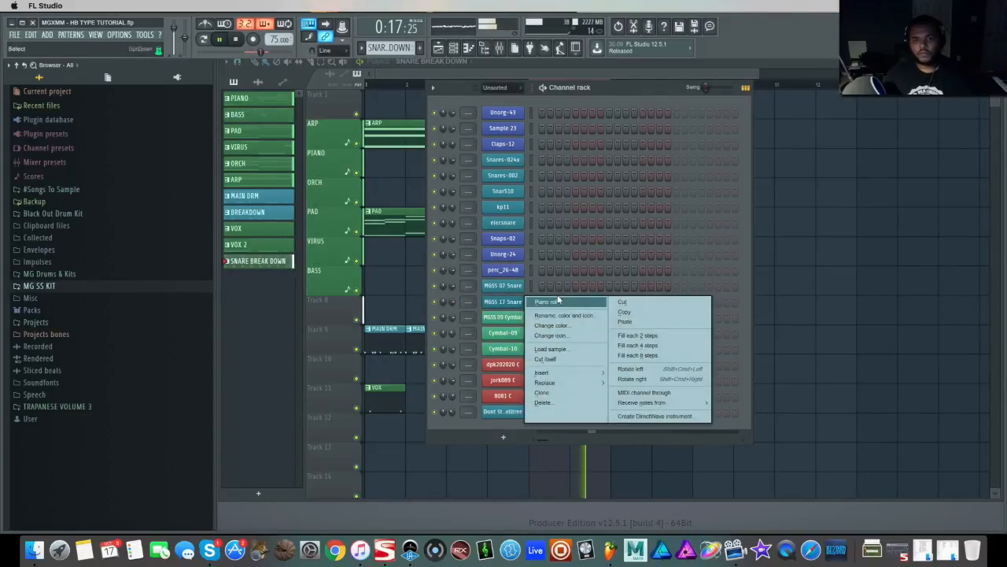
click(537, 299)
drag(793, 209, 390, 376)
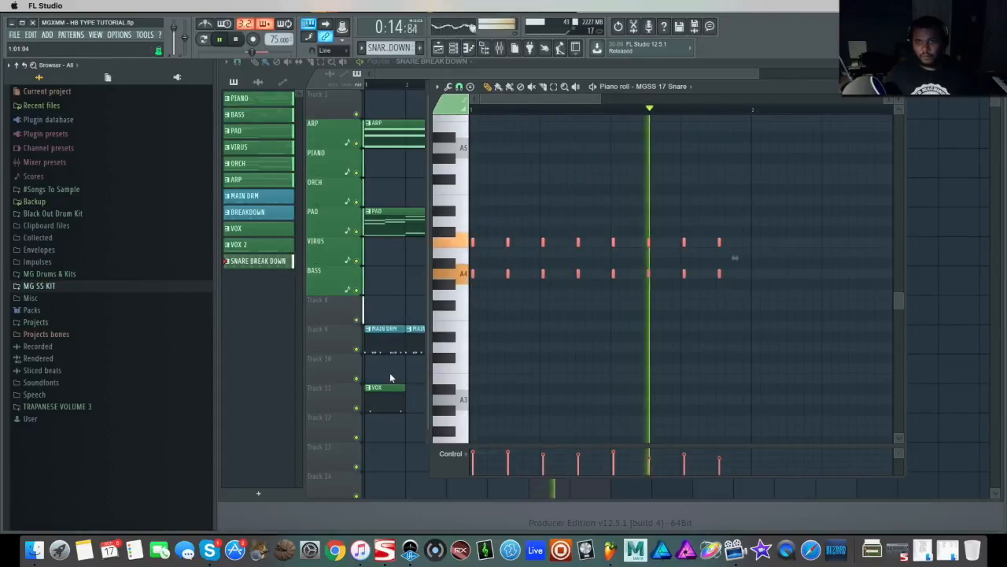
click(899, 86)
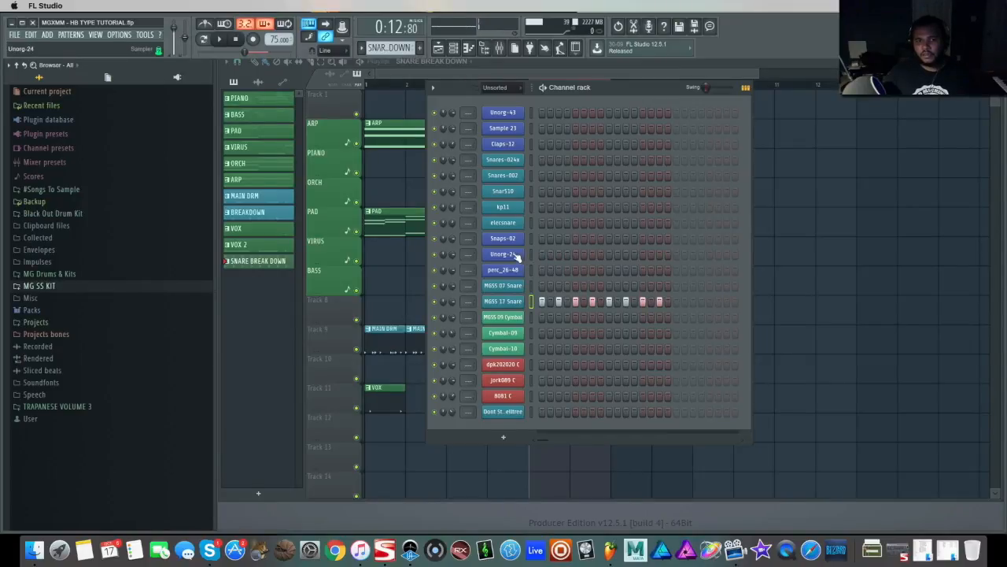
Step: Audition the cymbals, add Cymbal-09 hits on steps 1 and 9 of the snare breakdown pattern, and show all channel groups
click(517, 317)
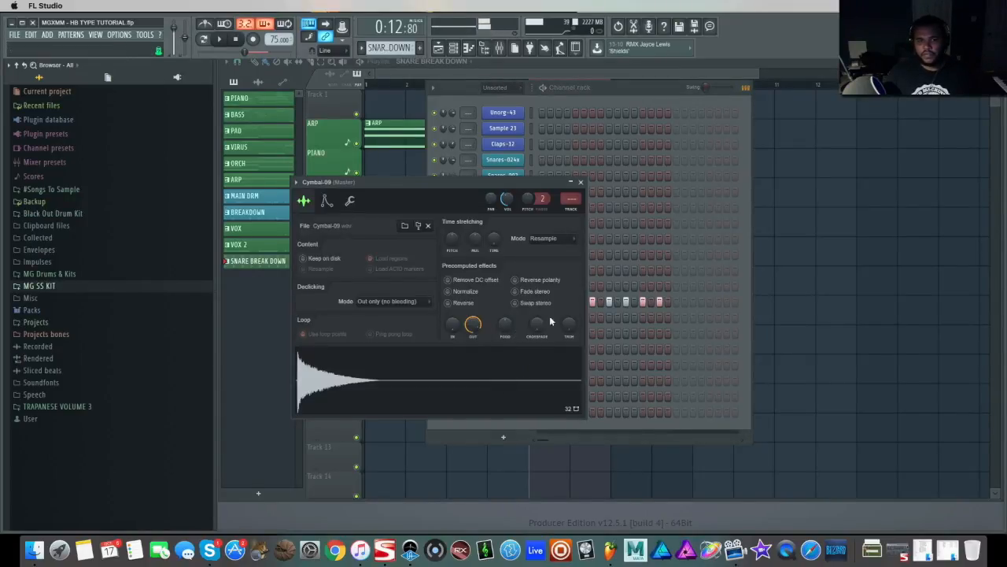
click(574, 196)
click(610, 333)
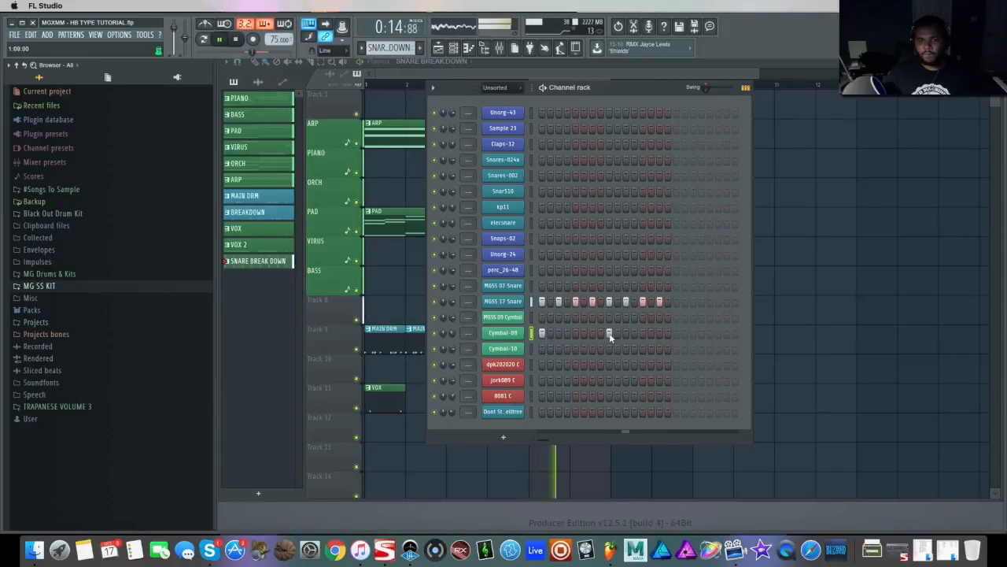
click(495, 87)
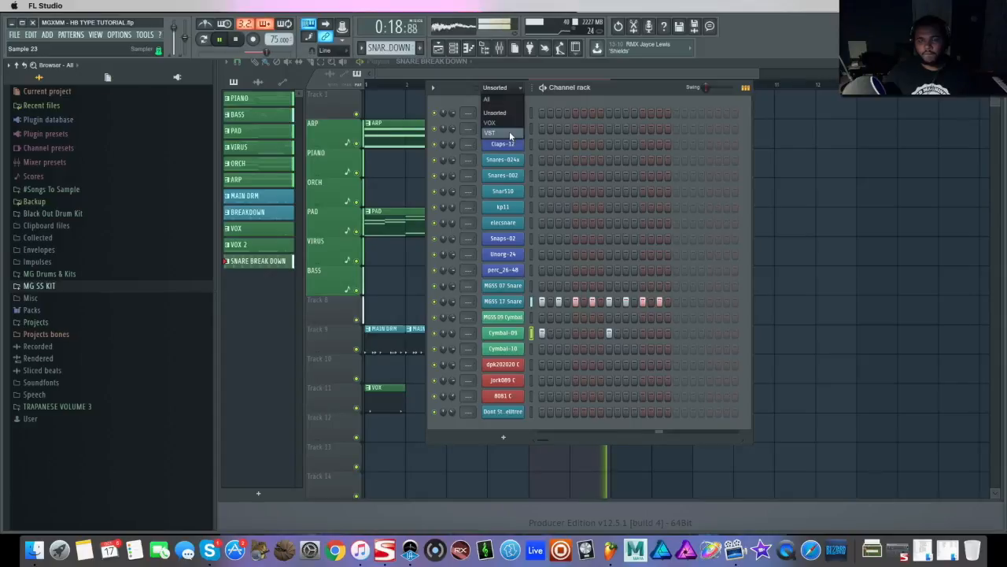
click(487, 99)
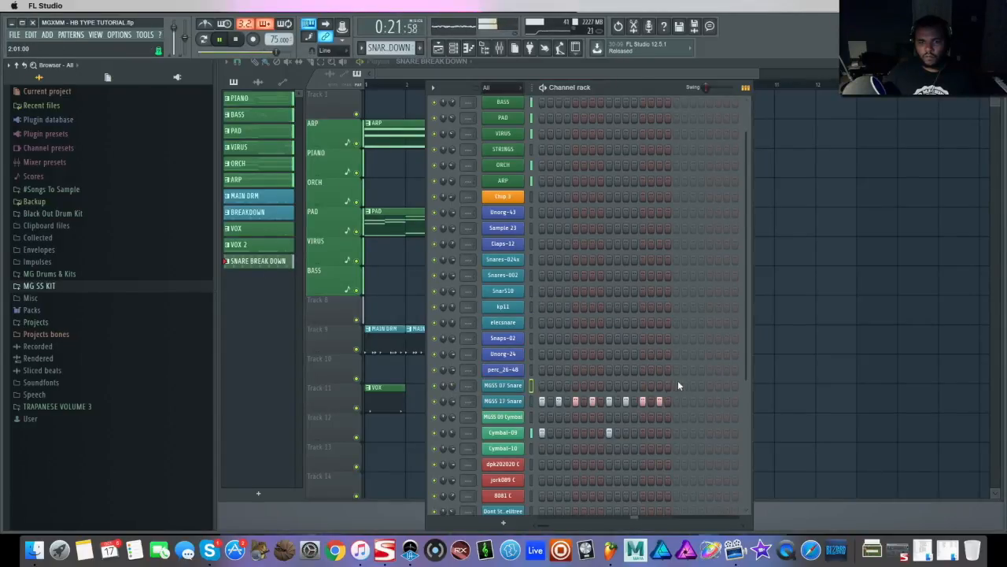
right_click(777, 161)
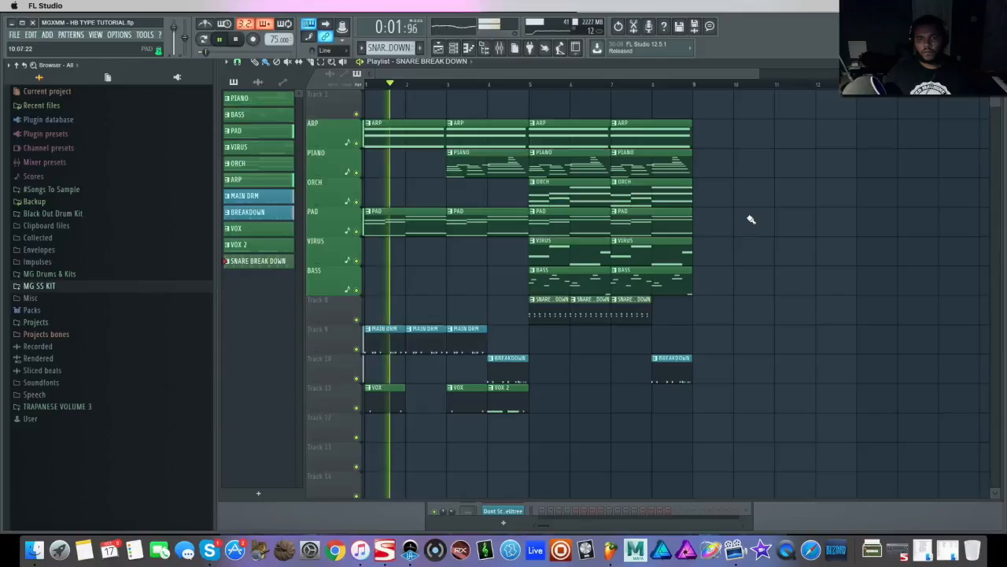
Step: Stop playback and move the intro's MAIN DRM, BREAKDOWN, VOX and VOX 2 clips from bars 1–4 to start at bar 9
key(space)
drag(554, 324, 358, 478)
drag(367, 353, 692, 357)
ctrl+click(817, 263)
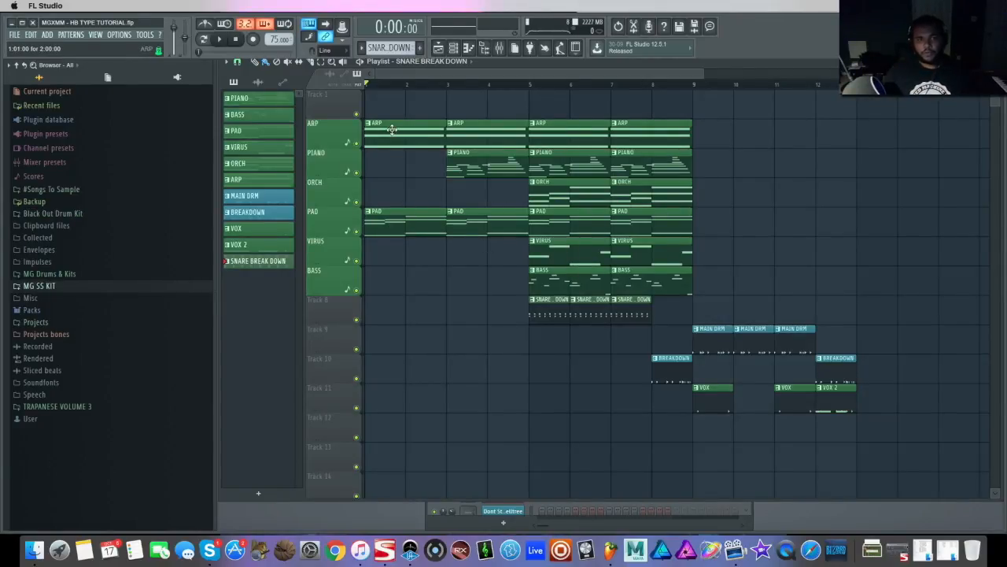
Step: Set the Playlist snap to Bar and extend the ARP track with two more clips covering bars 9 to 12
drag(392, 128, 721, 140)
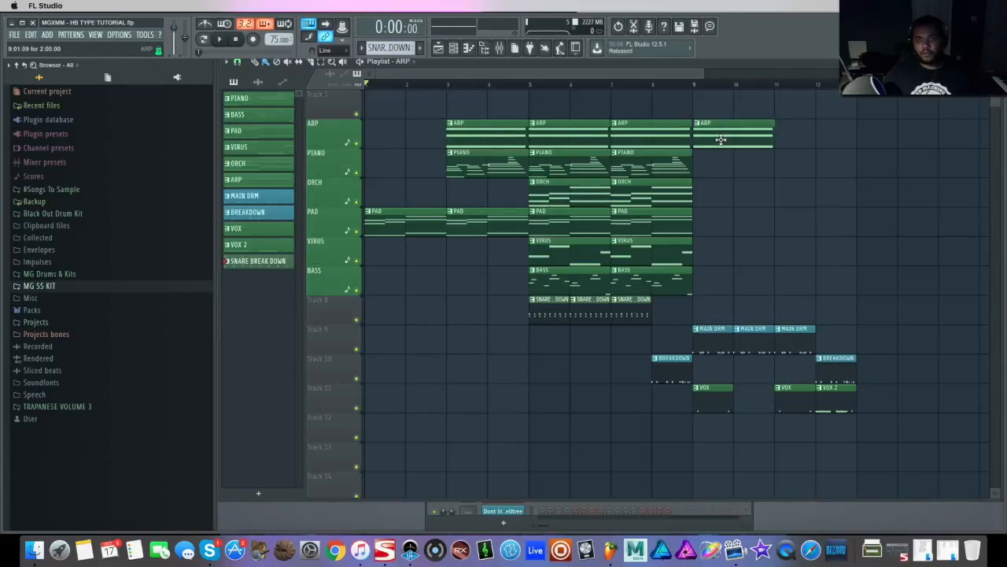
key(ctrl+z)
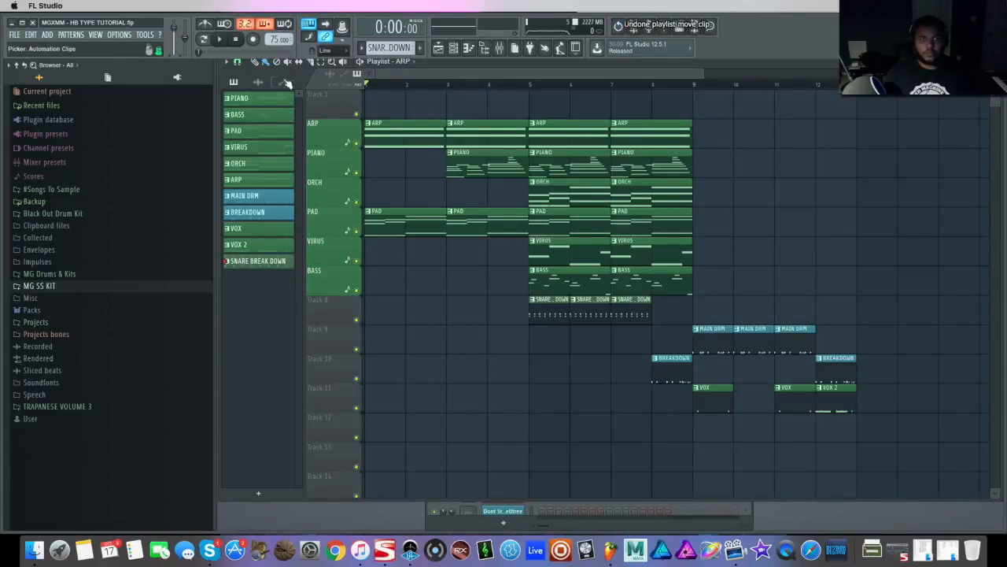
click(237, 61)
click(248, 211)
click(237, 63)
key(space)
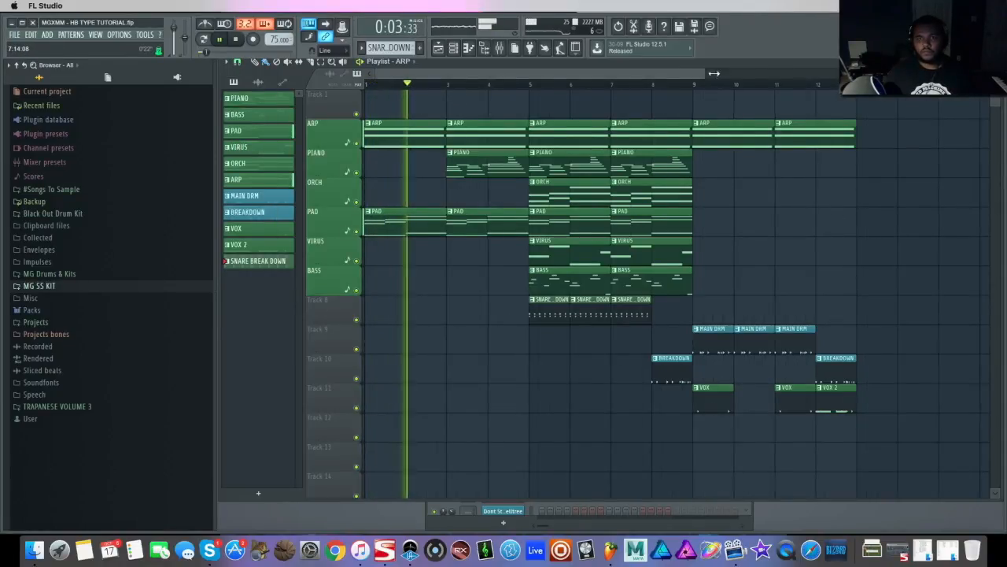
Step: Duplicate the ARP, drum, breakdown and vocal clips of bars 9–12 so the copy starts at bar 13
scroll(796, 167, down, 2)
drag(765, 89, 638, 400)
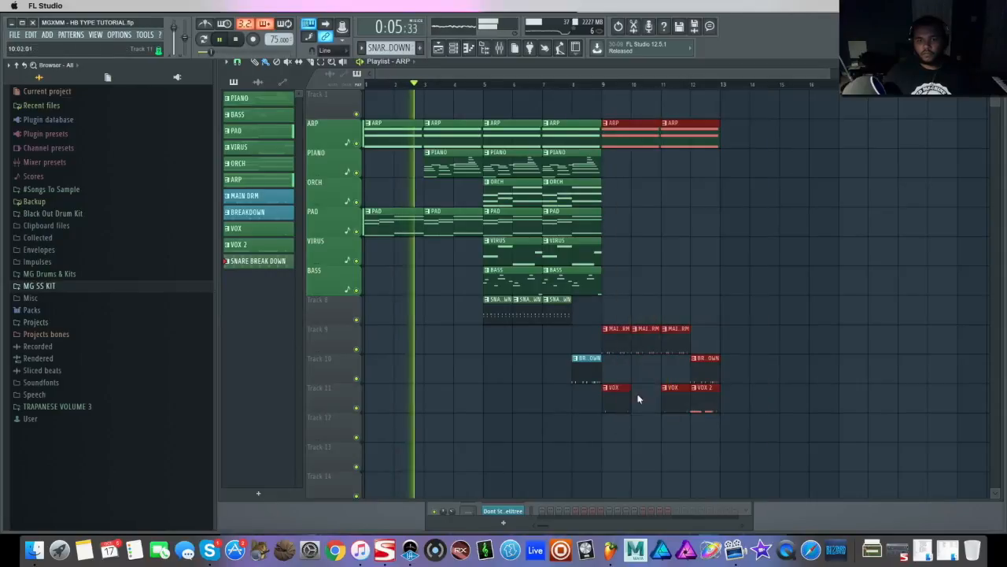
drag(617, 137, 748, 135)
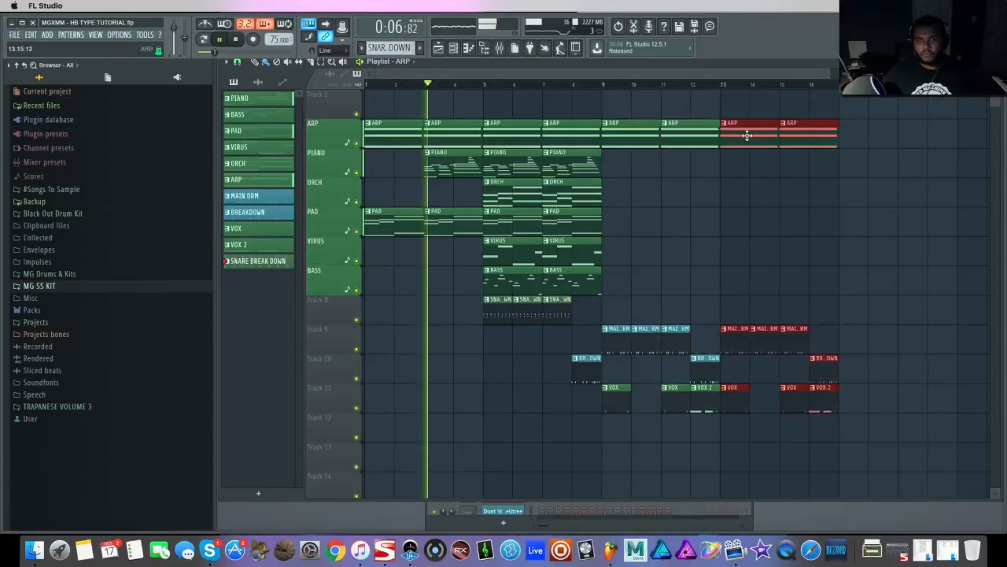
Step: Copy the full section of bars 5–8, melodic and drum clips included, to bar 17 and add a PIANO clip at bar 15
ctrl+click(848, 219)
mouse_move(601, 441)
mouse_down()
mouse_move(549, 297)
mouse_move(511, 119)
mouse_move(501, 118)
mouse_move(865, 147)
mouse_move(837, 169)
mouse_move(782, 170)
mouse_up()
ctrl+click(854, 172)
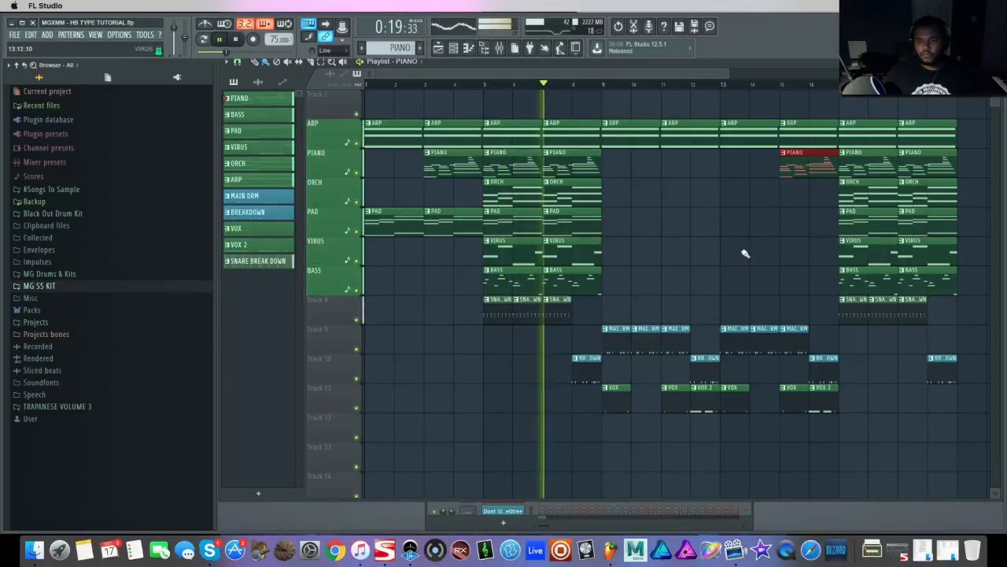
Step: Set the Playlist snap to 1/2 beat, add a SNARE BREAK DOWN clip at bar 8 and trim it to half a bar
click(581, 313)
right_click(592, 310)
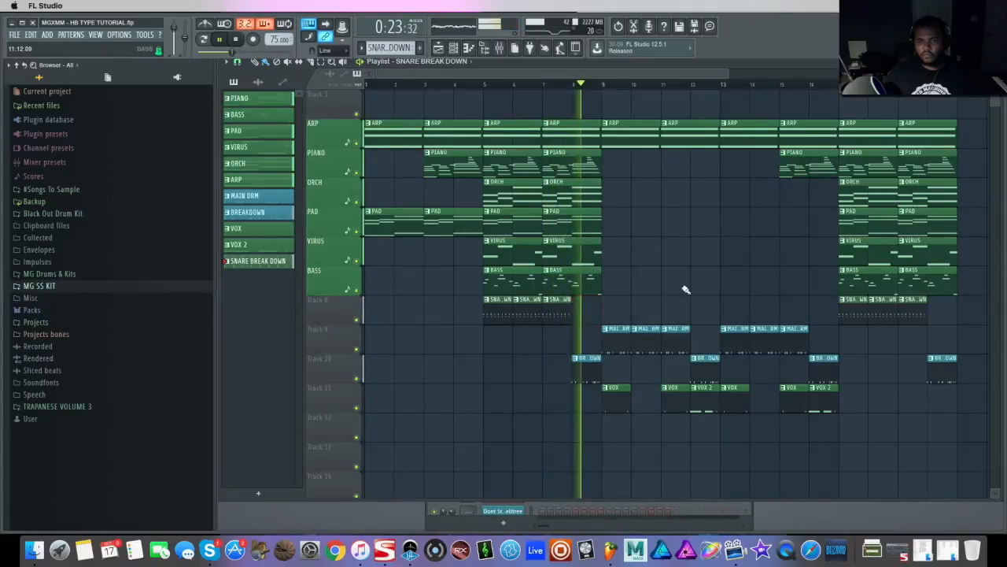
drag(727, 73, 575, 77)
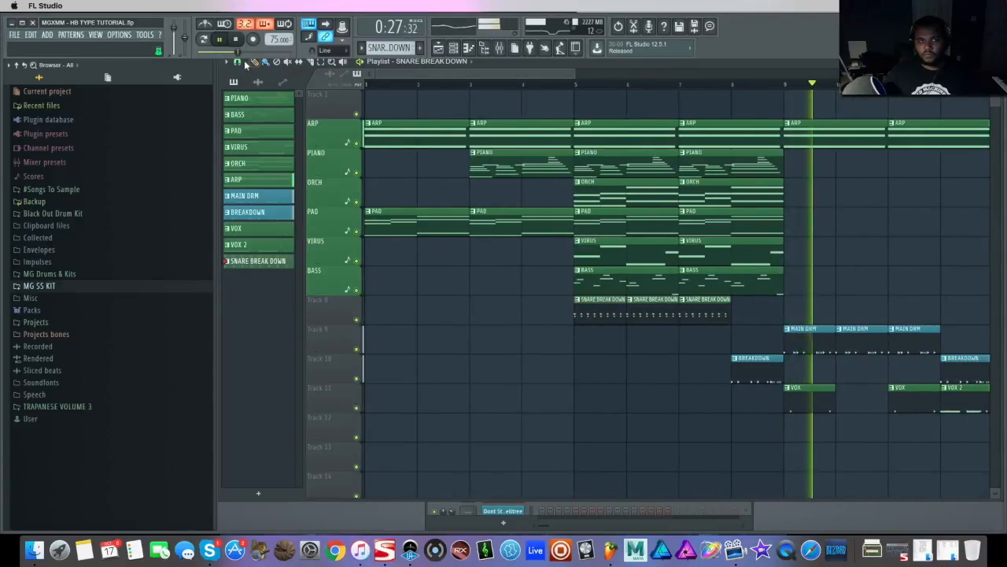
click(237, 61)
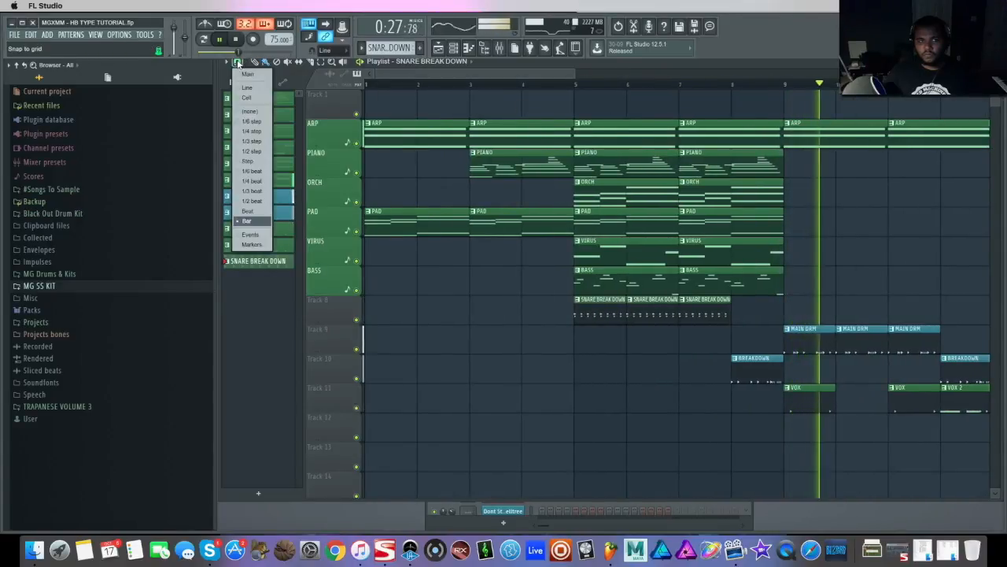
click(253, 202)
click(734, 318)
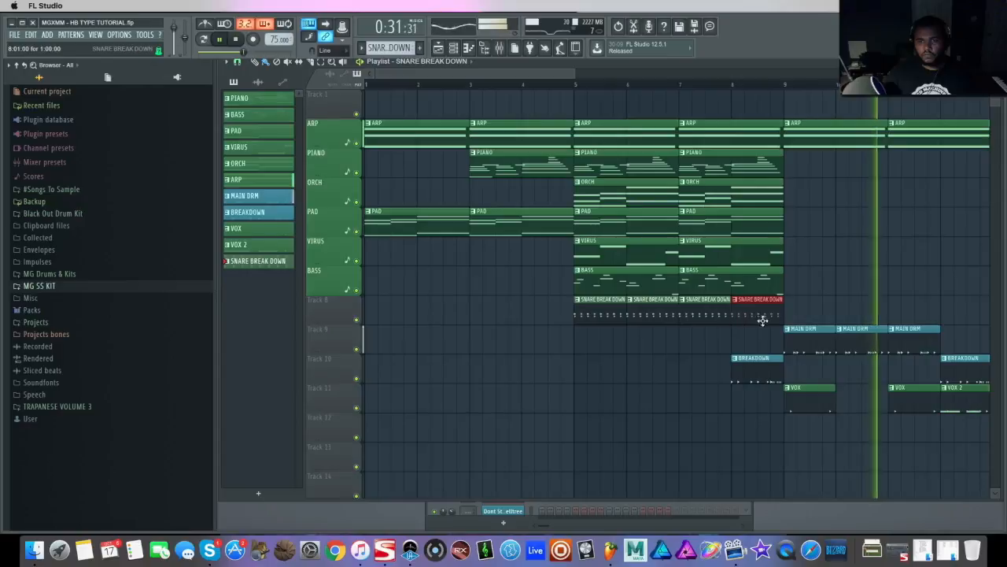
drag(782, 309, 749, 310)
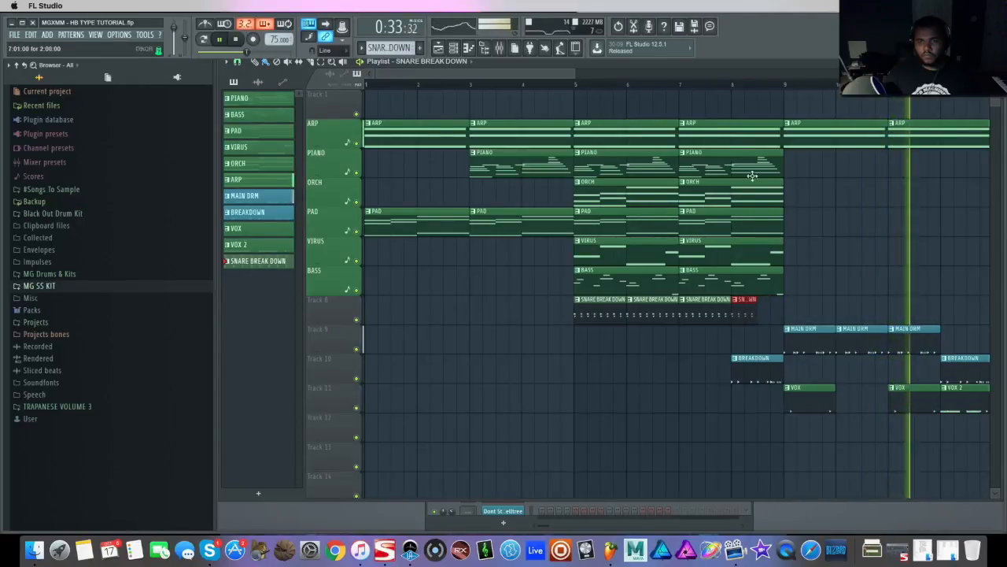
Step: Add a SNARE BREAK DOWN clip at bar 20 on Track 8 and shorten it to half a bar
drag(562, 75, 712, 77)
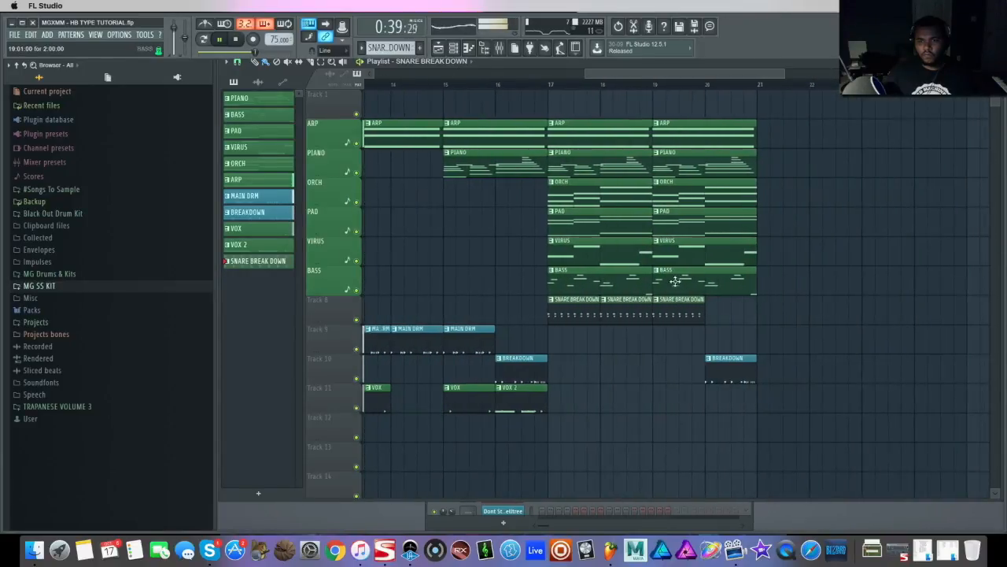
click(710, 320)
drag(756, 310, 729, 312)
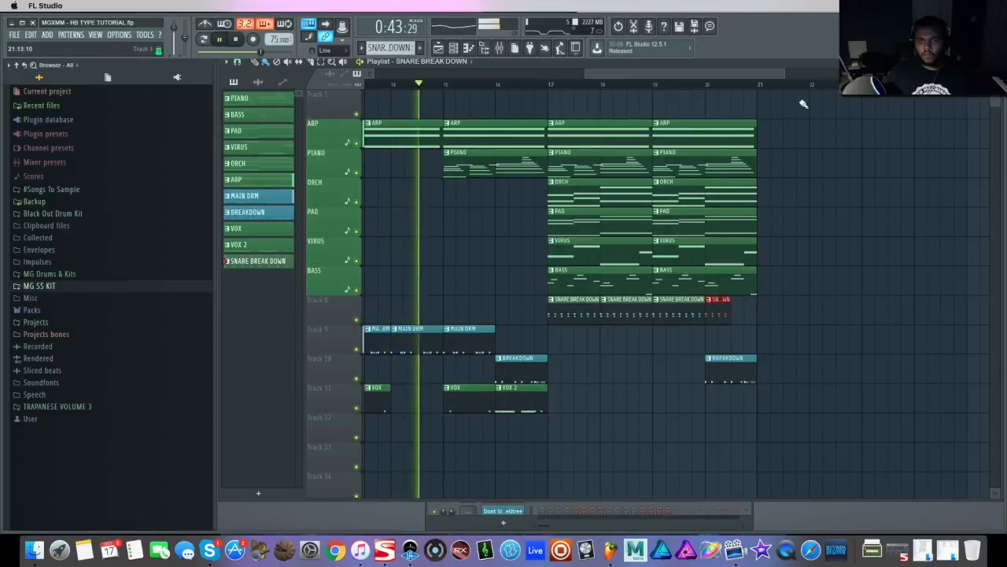
Step: Add two PAD clips on the PAD track, at bars 13 and 15
drag(760, 71, 783, 75)
click(236, 130)
click(508, 228)
key(space)
key(space)
click(588, 228)
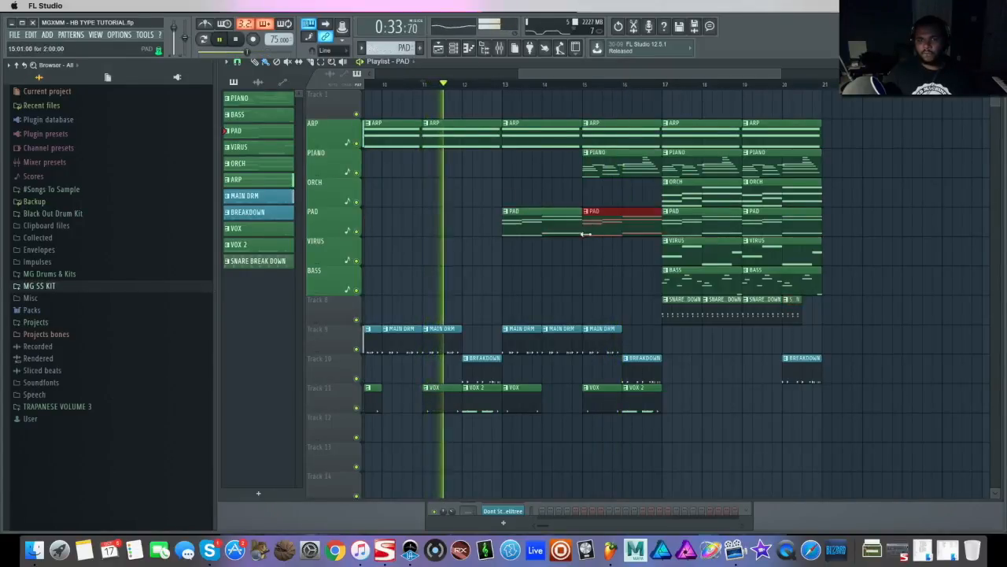
click(454, 48)
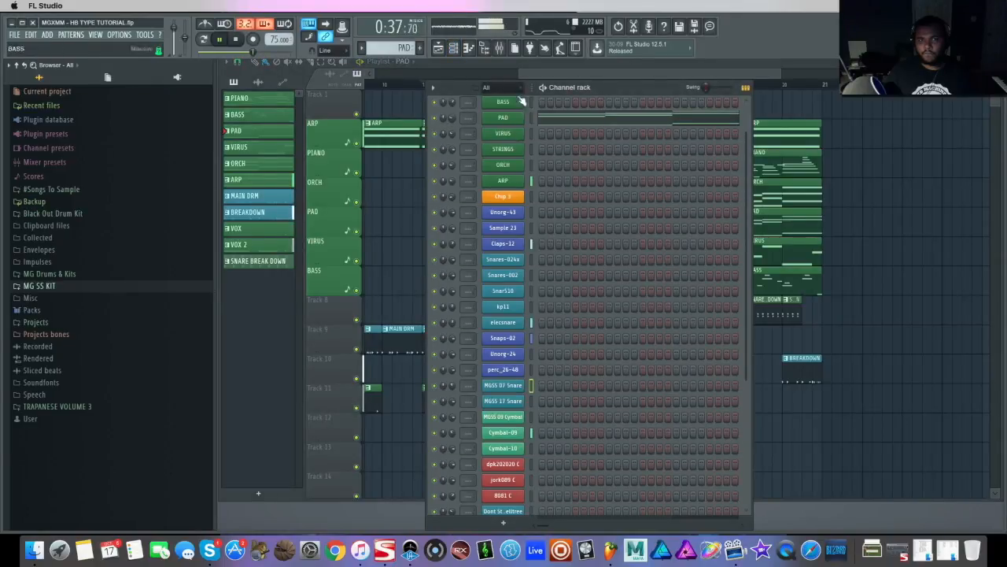
click(456, 50)
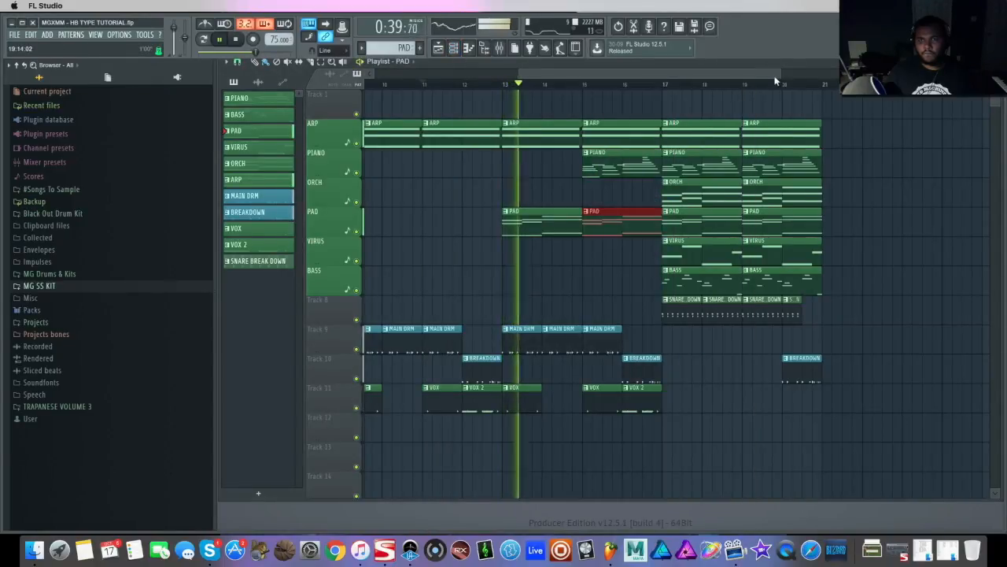
drag(755, 72, 699, 69)
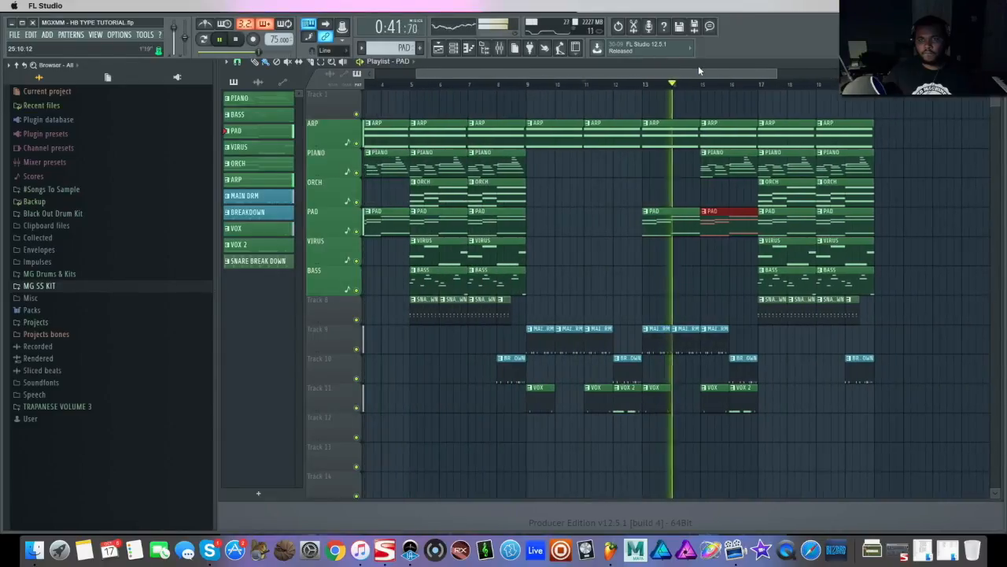
right_click(945, 241)
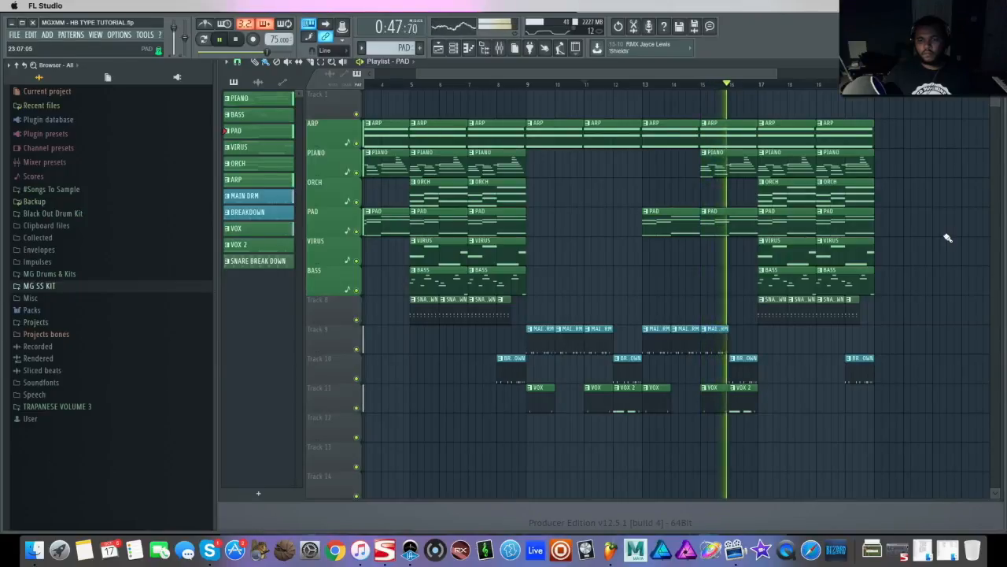
Step: Extend the PIANO track with two clips at bars 21 and 23
drag(663, 71, 774, 83)
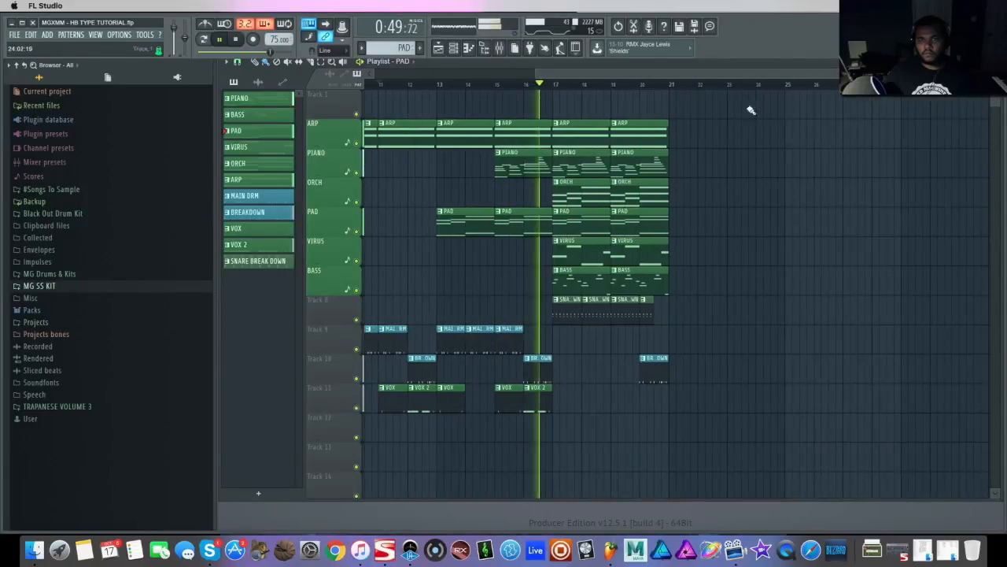
click(670, 164)
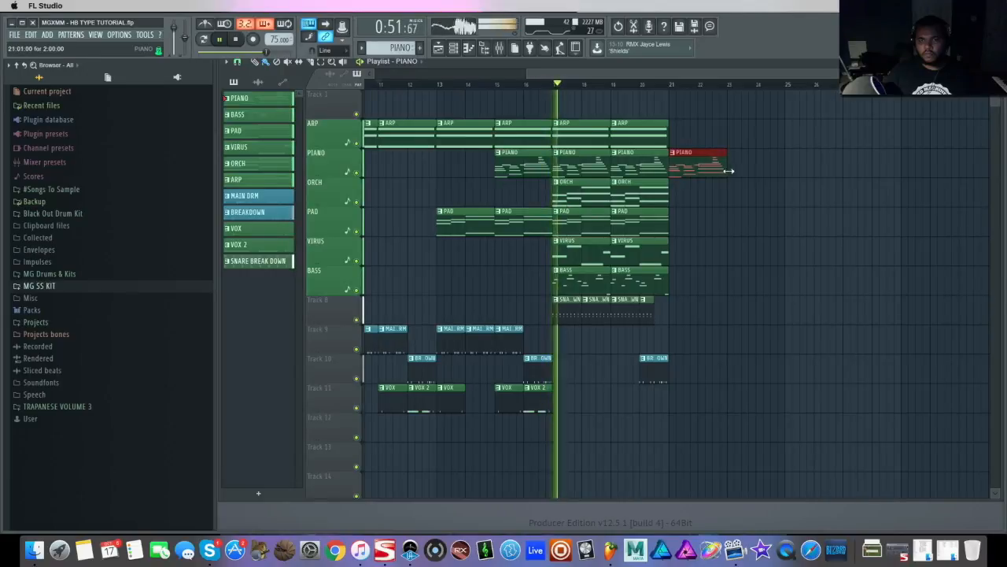
click(735, 165)
drag(771, 162, 762, 164)
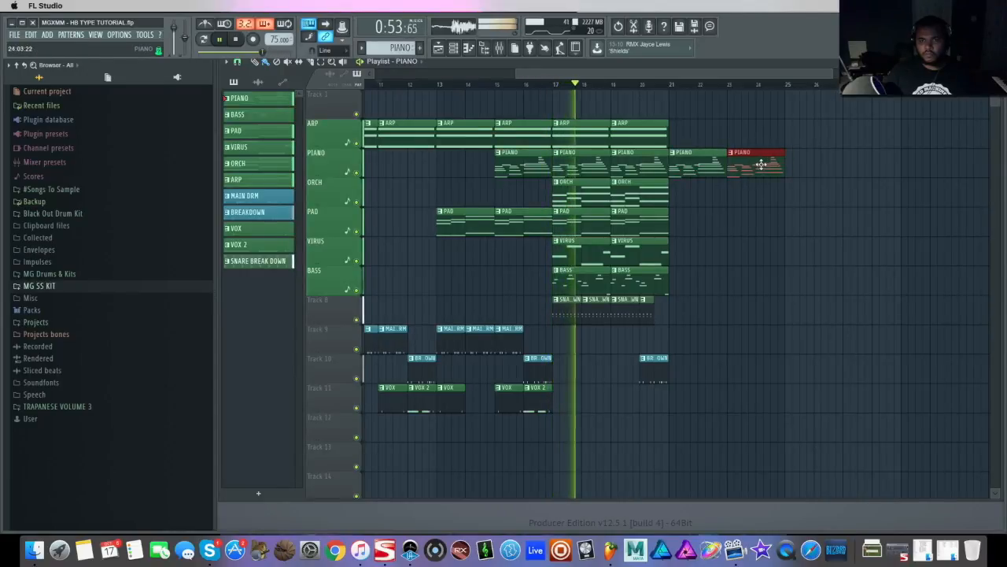
Step: Extend the ORCH and PAD tracks with two clips each, at bars 21 and 23
click(645, 198)
click(687, 196)
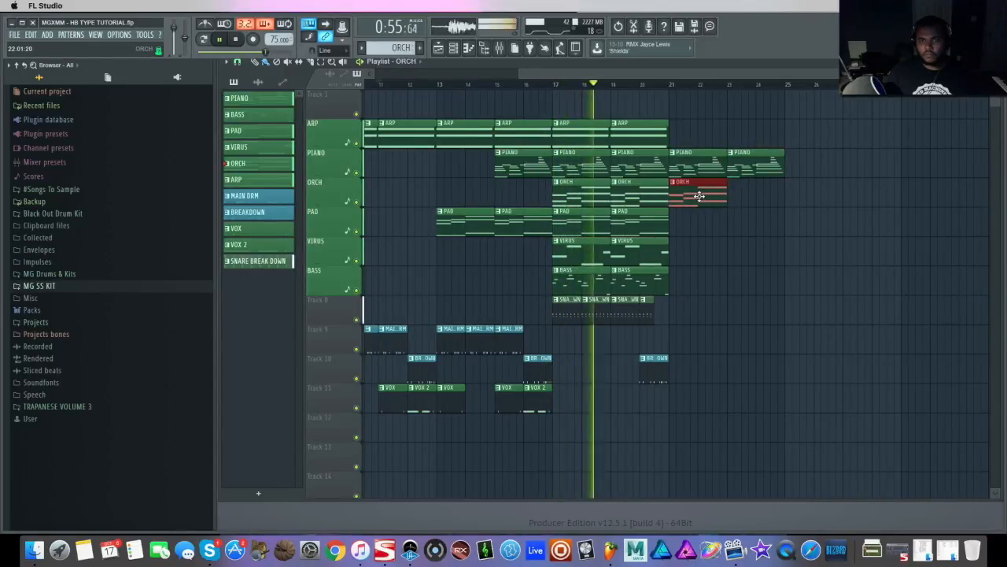
click(744, 196)
drag(774, 194, 761, 193)
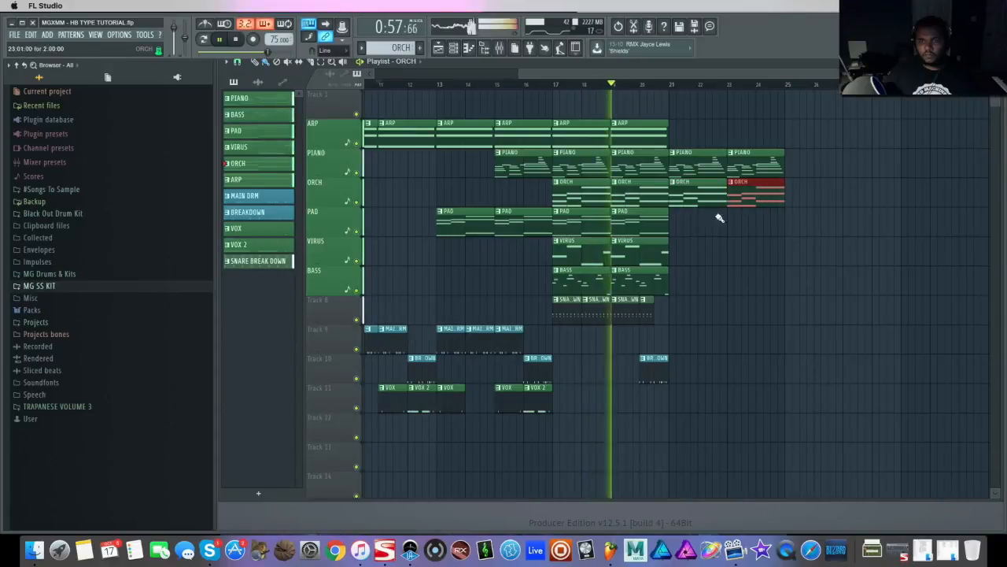
click(662, 223)
click(685, 224)
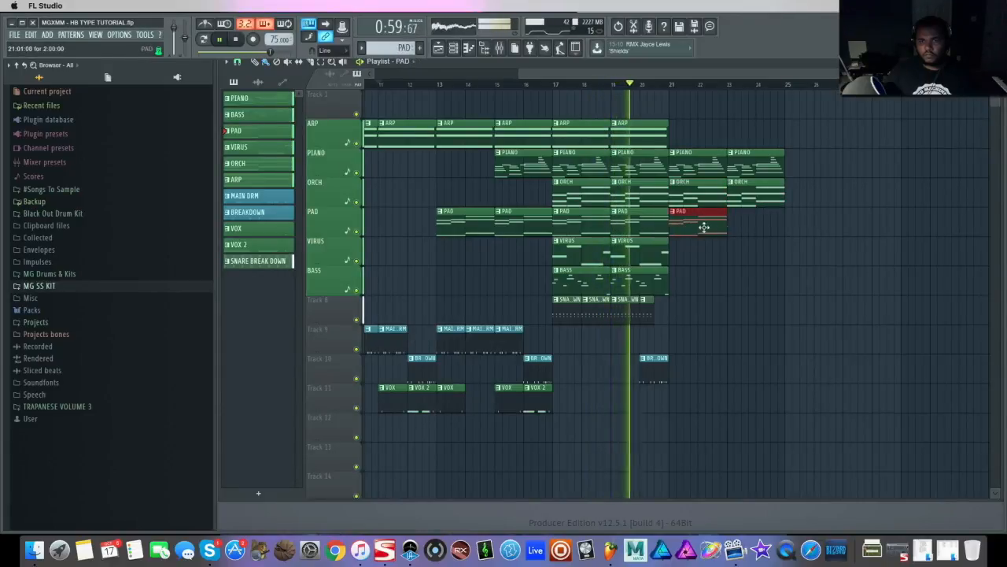
click(736, 227)
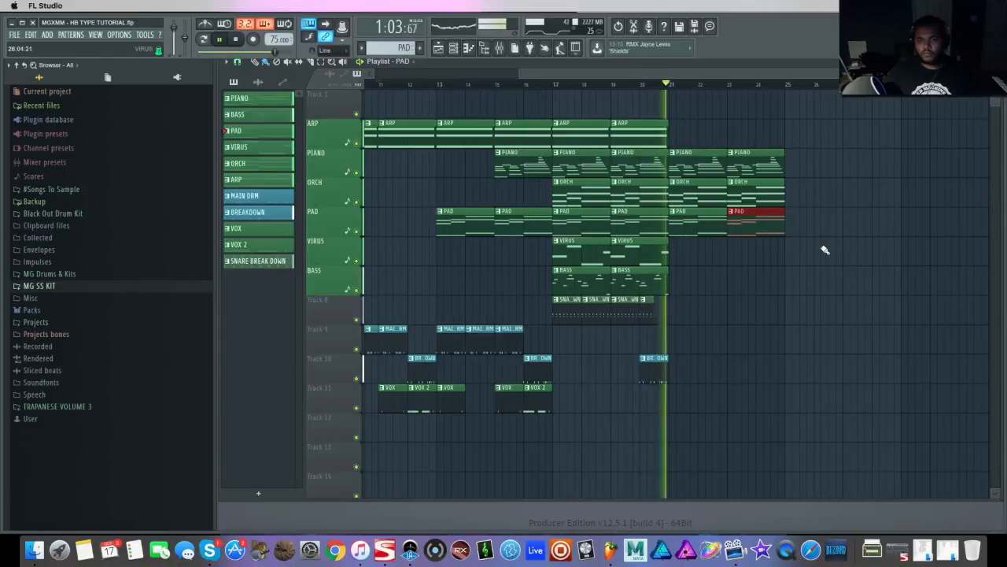
Step: Add a BREAKDOWN clip at bar 24 on Track 10, then review the whole arrangement and stop playback
drag(823, 75, 856, 75)
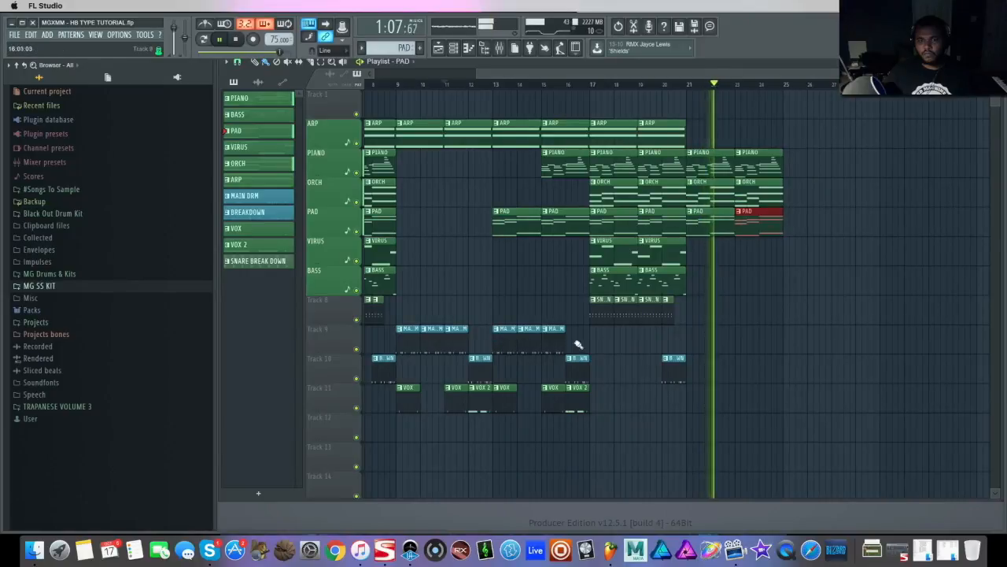
drag(589, 353, 499, 347)
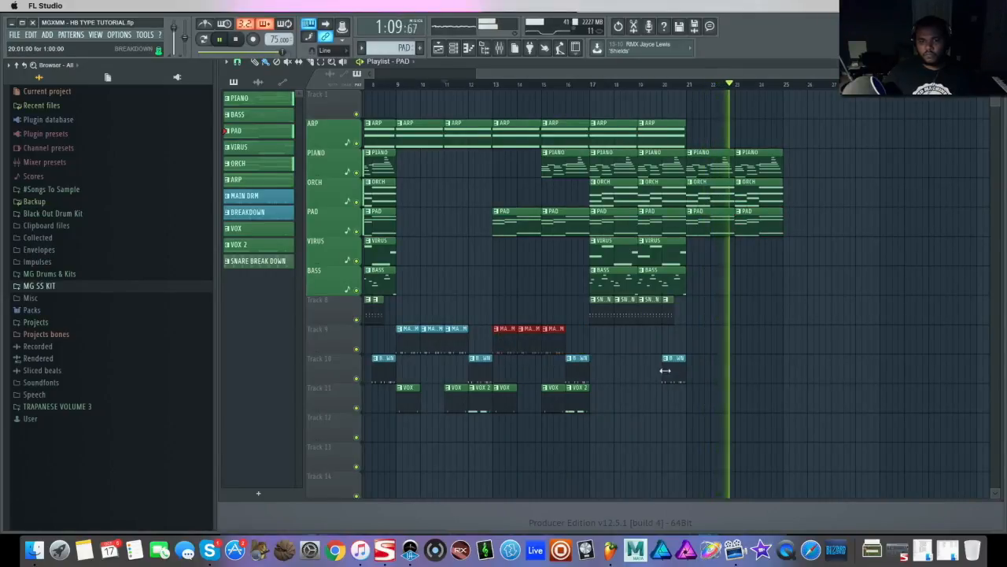
click(676, 369)
click(768, 377)
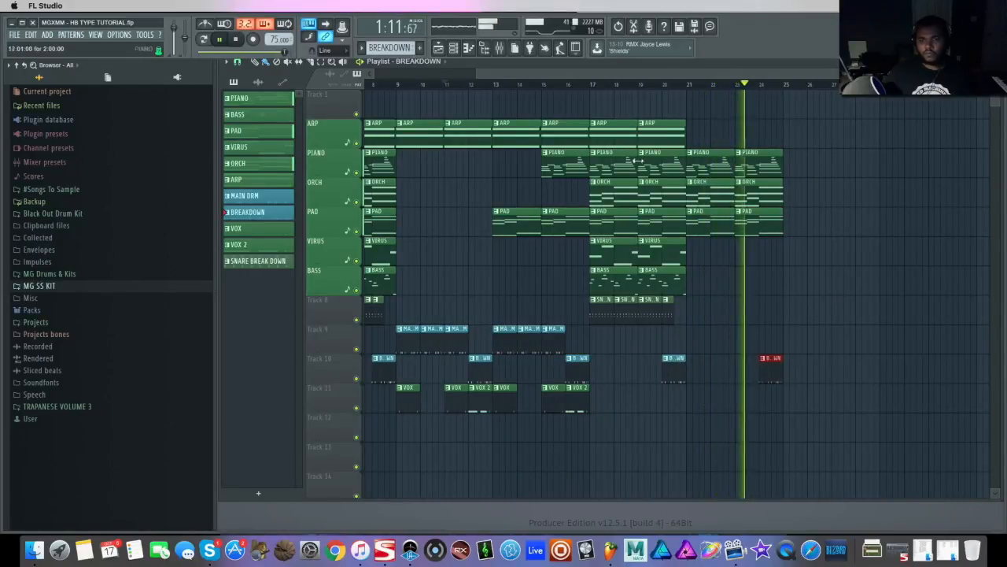
drag(675, 77, 534, 69)
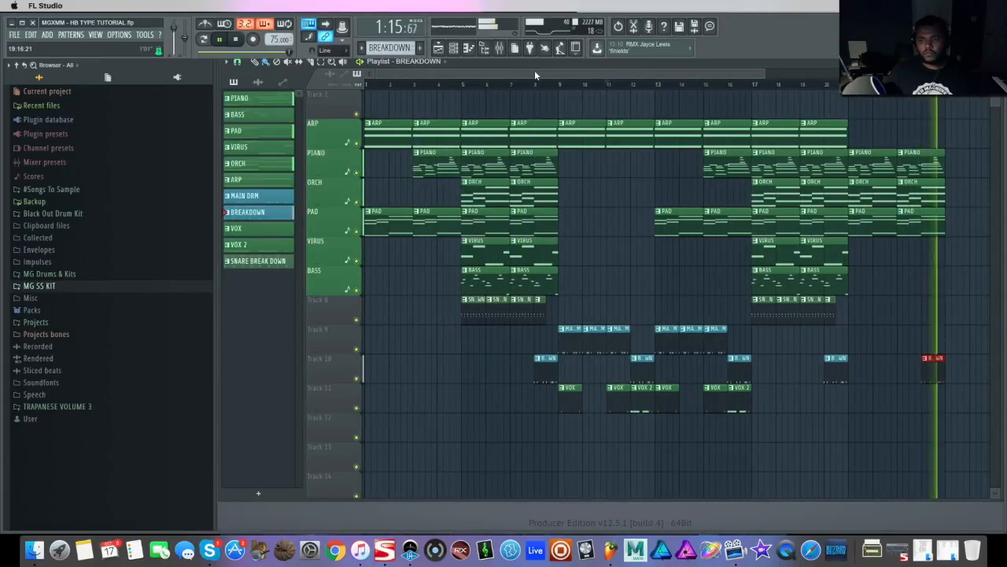
key(space)
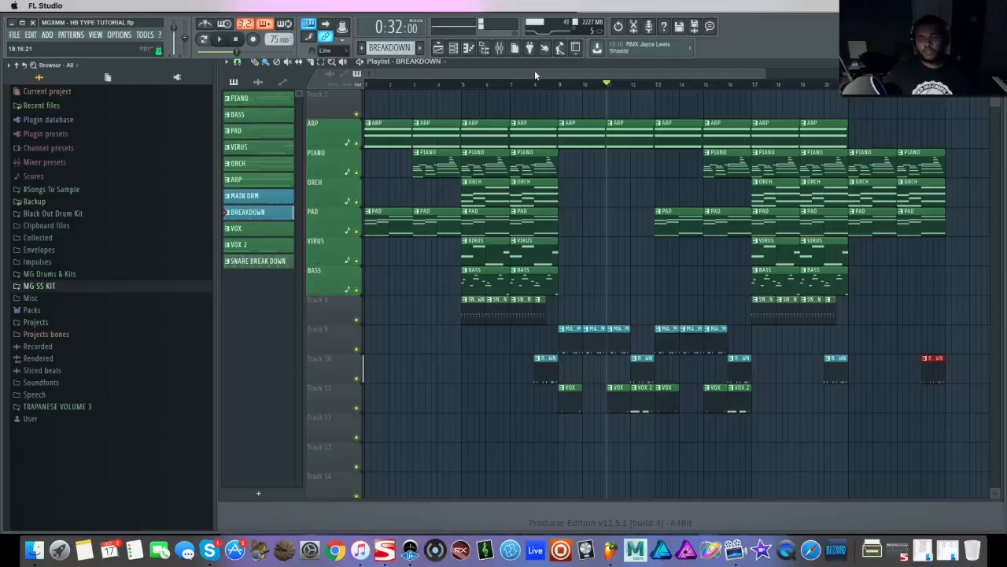